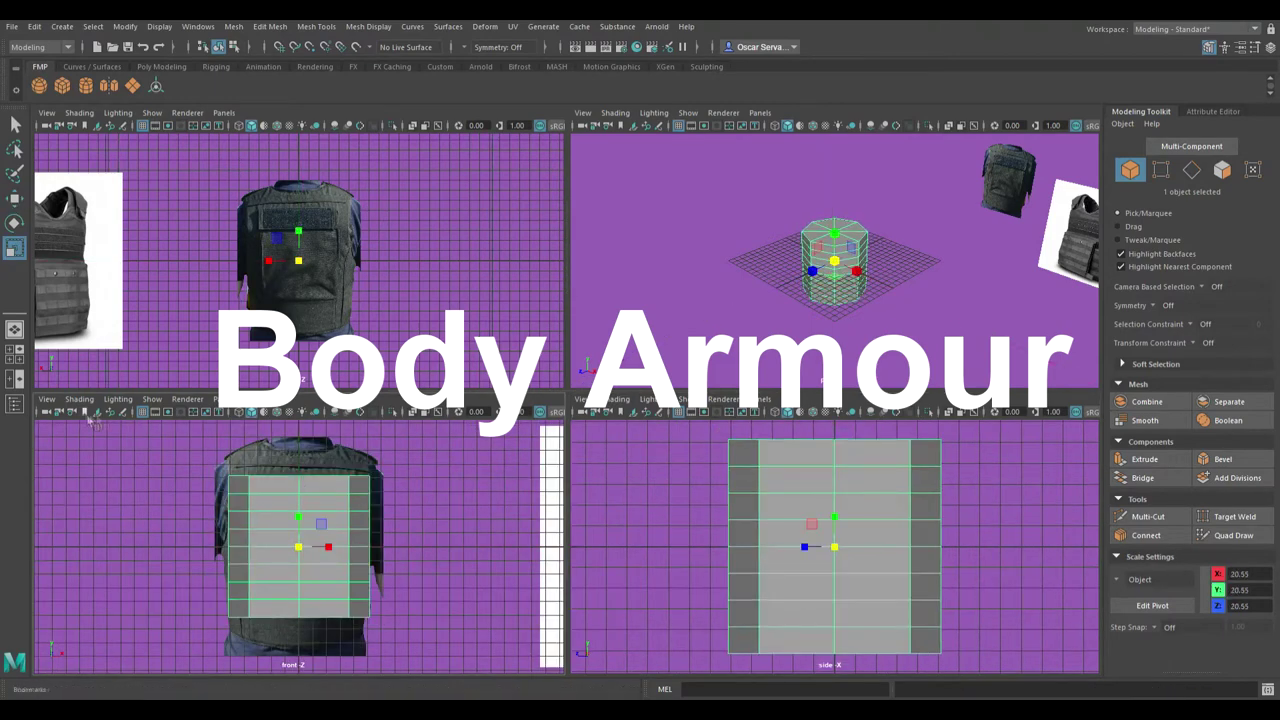
Scale the plane's faces to the vest's height and width in the maximized front view
{"action": "key", "text": "space"}
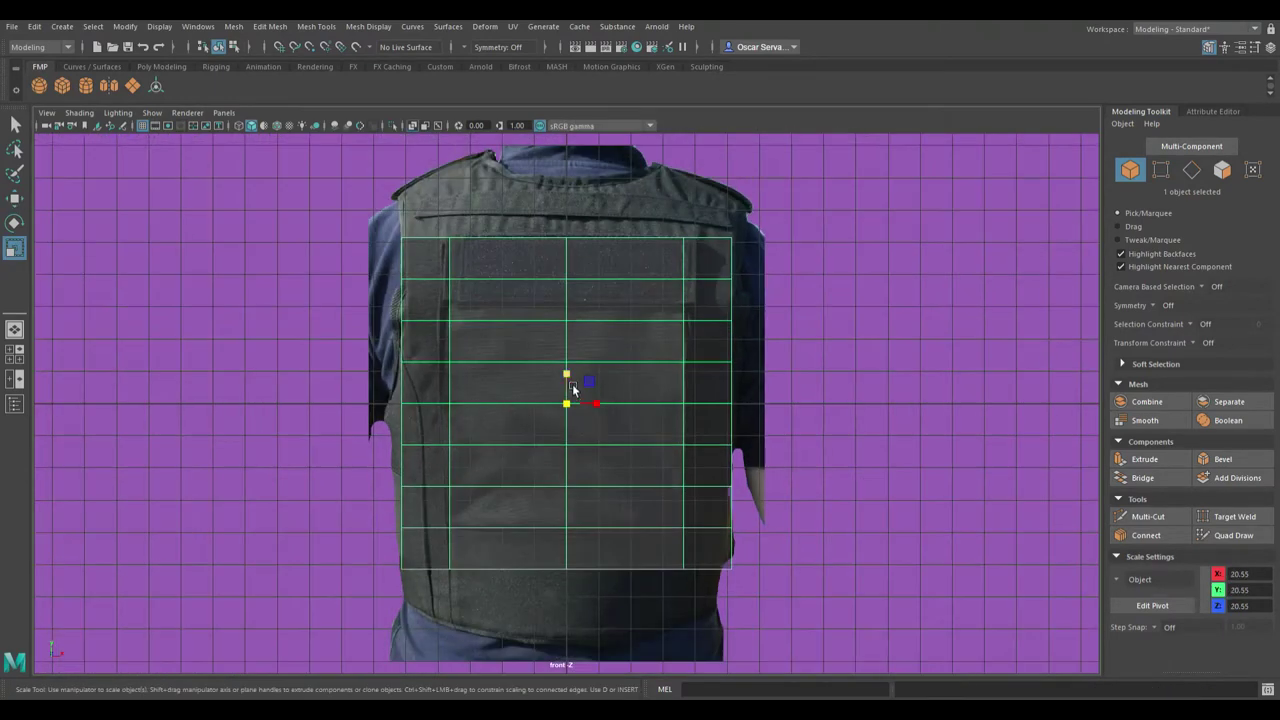
{"action": "key", "text": "ctrl+F11"}
{"action": "left_click_drag", "start_coordinate": [346, 246], "coordinate": [917, 543]}
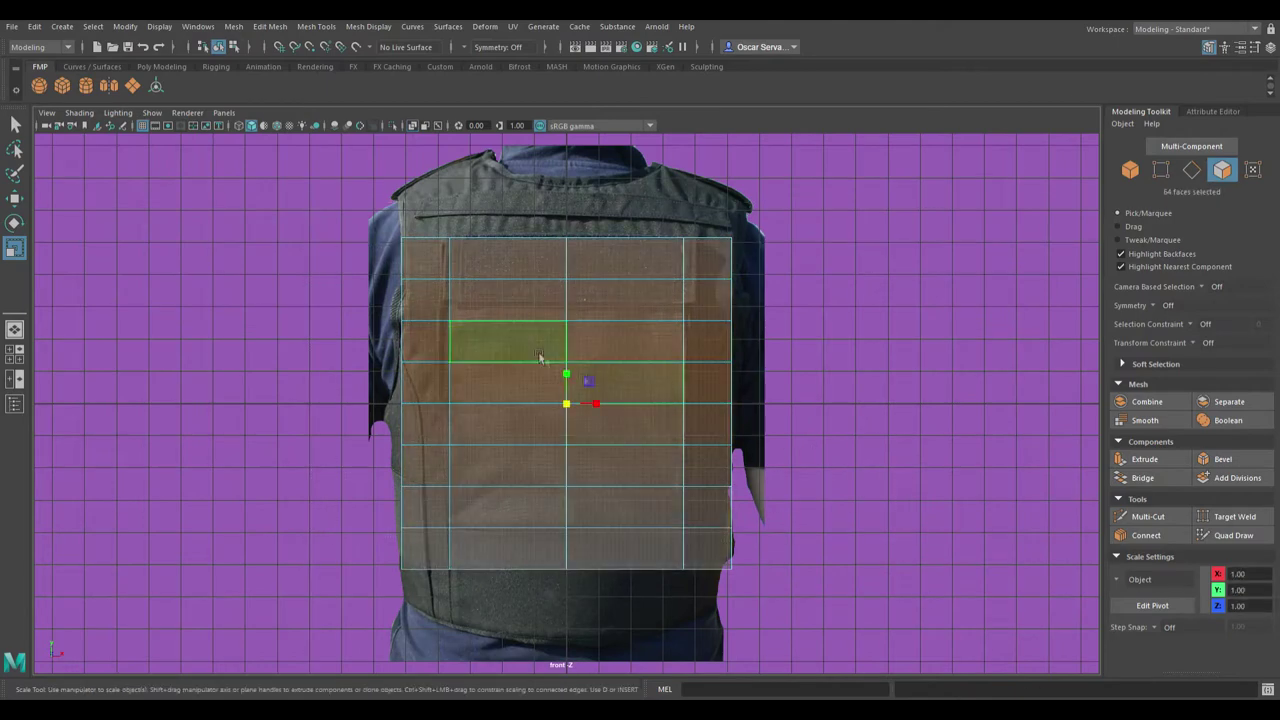
{"action": "left_click_drag", "start_coordinate": [566, 374], "coordinate": [585, 358]}
{"action": "middle_click_drag", "start_coordinate": [585, 358], "coordinate": [602, 394], "text": "alt"}
{"action": "left_click_drag", "start_coordinate": [558, 352], "coordinate": [570, 360]}
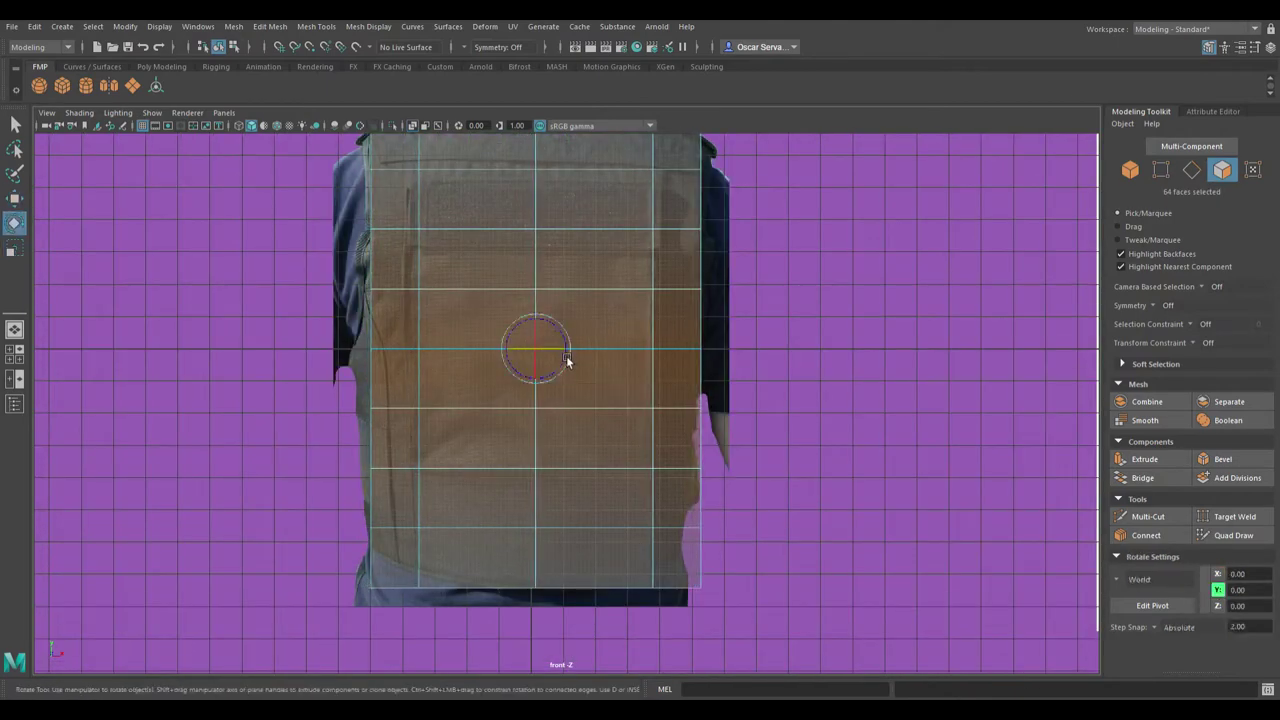
Slide the top vertices along the collar and lower the top corners onto the shoulders
{"action": "key", "text": "w"}
{"action": "middle_click_drag", "start_coordinate": [565, 354], "coordinate": [546, 440], "text": "alt"}
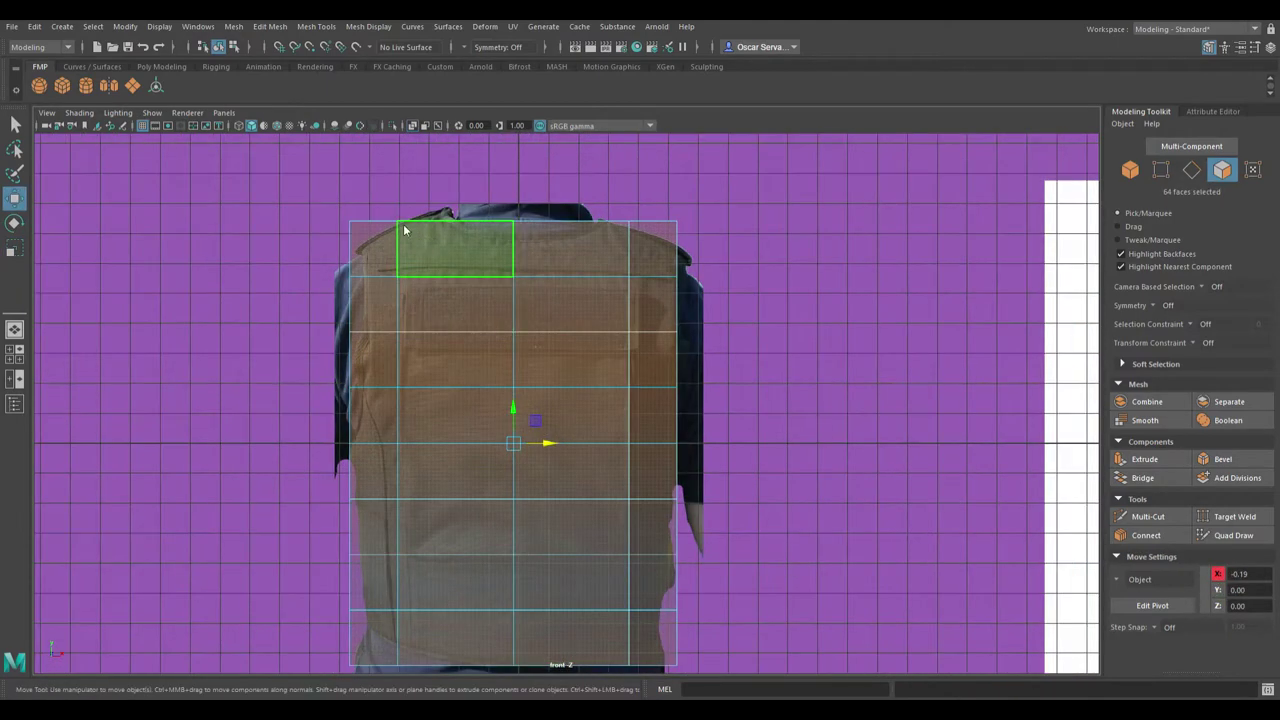
{"action": "scroll", "coordinate": [404, 224], "scroll_direction": "up", "scroll_amount": 5}
{"action": "left_click_drag", "start_coordinate": [633, 314], "coordinate": [755, 290]}
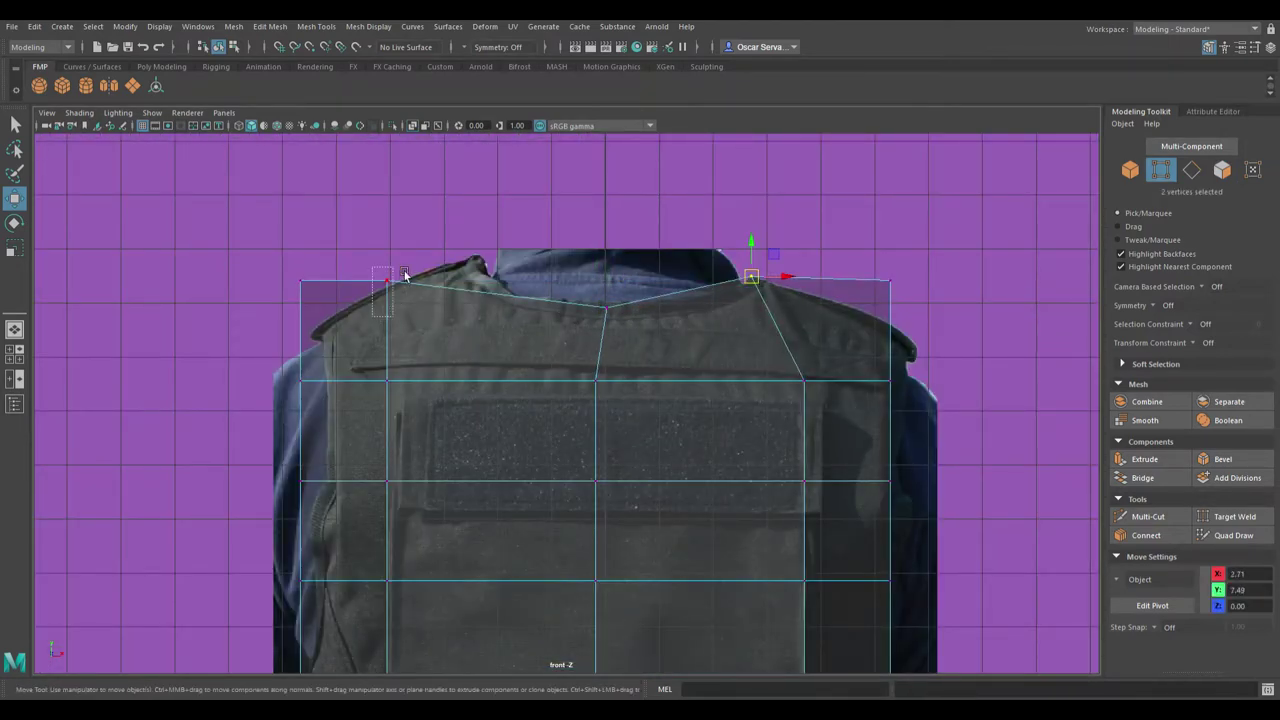
{"action": "left_click_drag", "start_coordinate": [405, 275], "coordinate": [460, 268]}
{"action": "left_click_drag", "start_coordinate": [301, 282], "coordinate": [318, 302]}
{"action": "left_click_drag", "start_coordinate": [937, 289], "coordinate": [930, 300]}
{"action": "left_click_drag", "start_coordinate": [893, 284], "coordinate": [910, 333]}
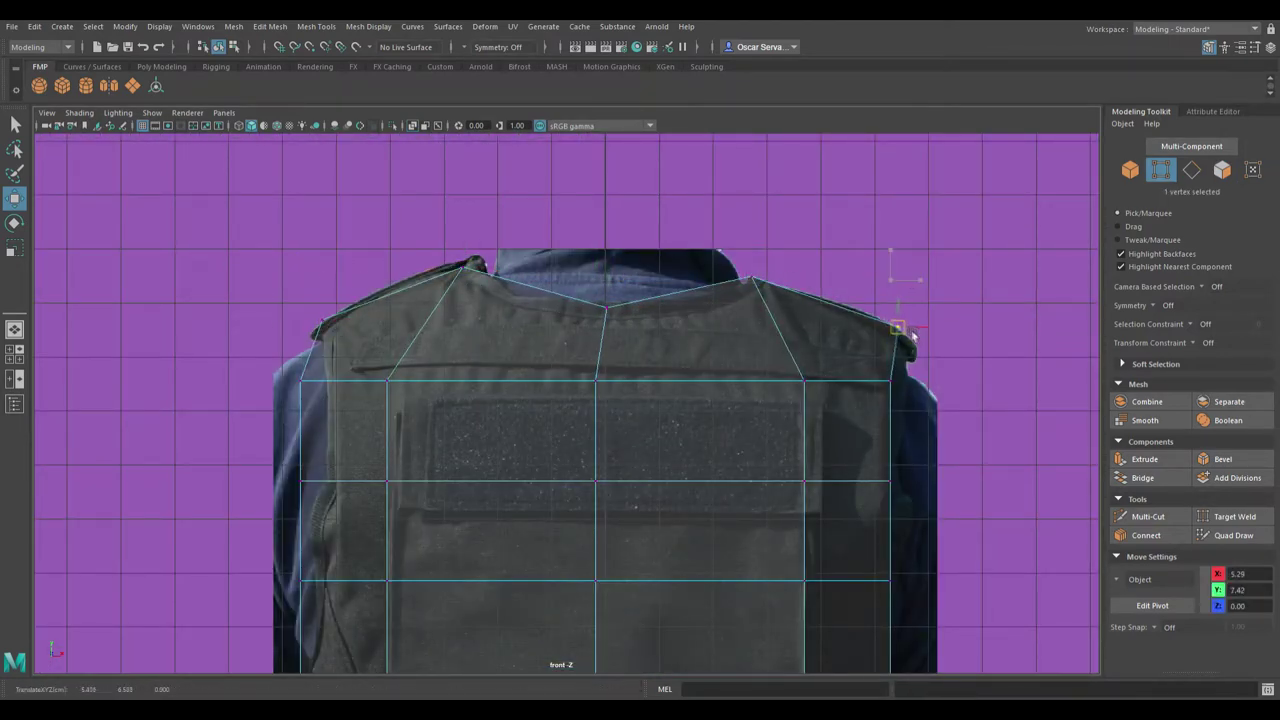
{"action": "scroll", "coordinate": [383, 393], "scroll_direction": "up", "scroll_amount": 2}
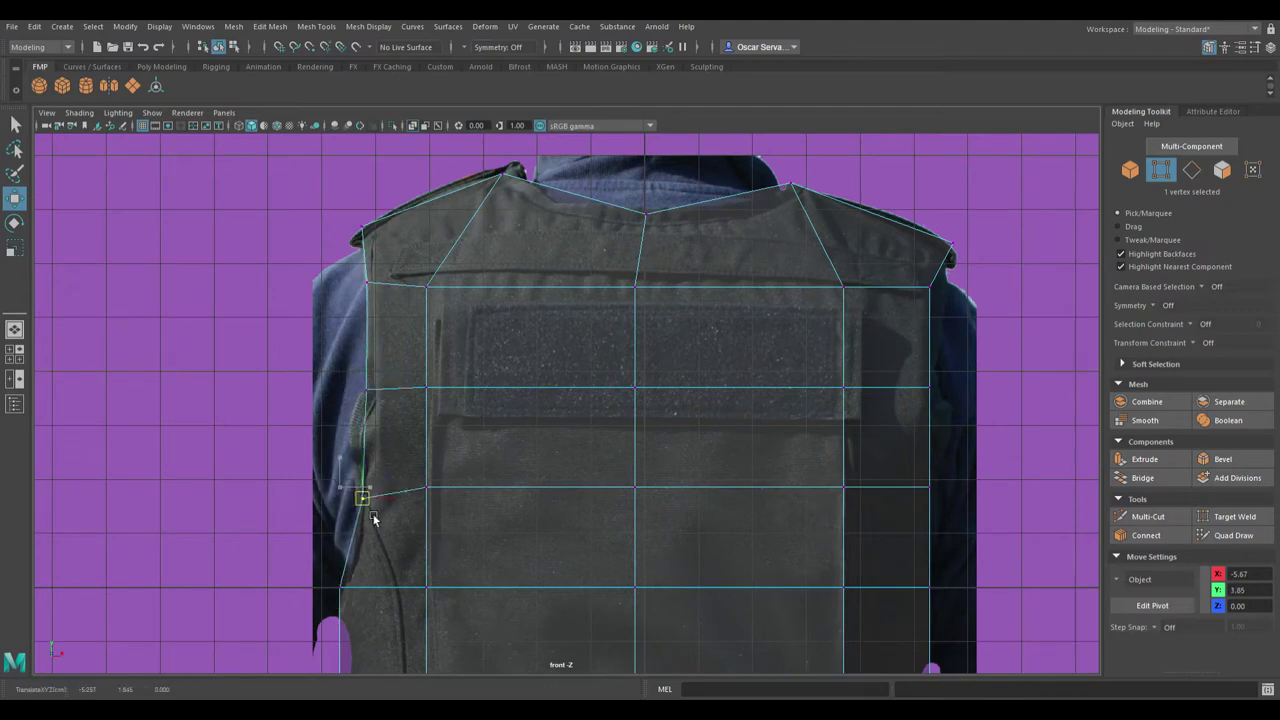
{"action": "scroll", "coordinate": [371, 443], "scroll_direction": "up", "scroll_amount": 2}
Pull the left edge out to the vest's side and bring the bottom vertices up to the hem
{"action": "middle_click_drag", "start_coordinate": [405, 420], "coordinate": [393, 332], "text": "alt"}
{"action": "left_click_drag", "start_coordinate": [362, 262], "coordinate": [427, 505]}
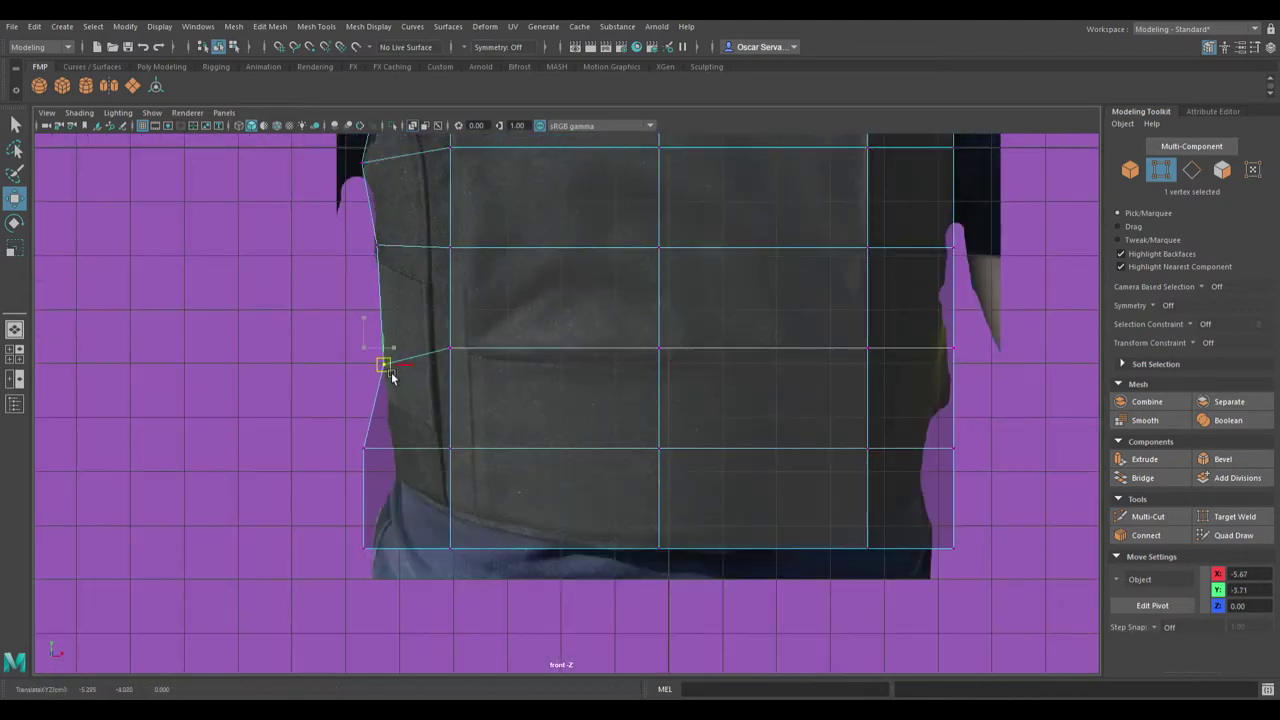
{"action": "mouse_move", "coordinate": [458, 570]}
{"action": "middle_mouse_down", "text": "alt"}
{"action": "mouse_move", "coordinate": [429, 500]}
{"action": "mouse_move", "coordinate": [543, 540]}
{"action": "middle_mouse_up", "text": "alt"}
{"action": "left_click", "coordinate": [480, 517]}
{"action": "left_click_drag", "start_coordinate": [543, 540], "coordinate": [531, 517]}
{"action": "left_click", "coordinate": [607, 529]}
{"action": "left_click_drag", "start_coordinate": [612, 533], "coordinate": [585, 487]}
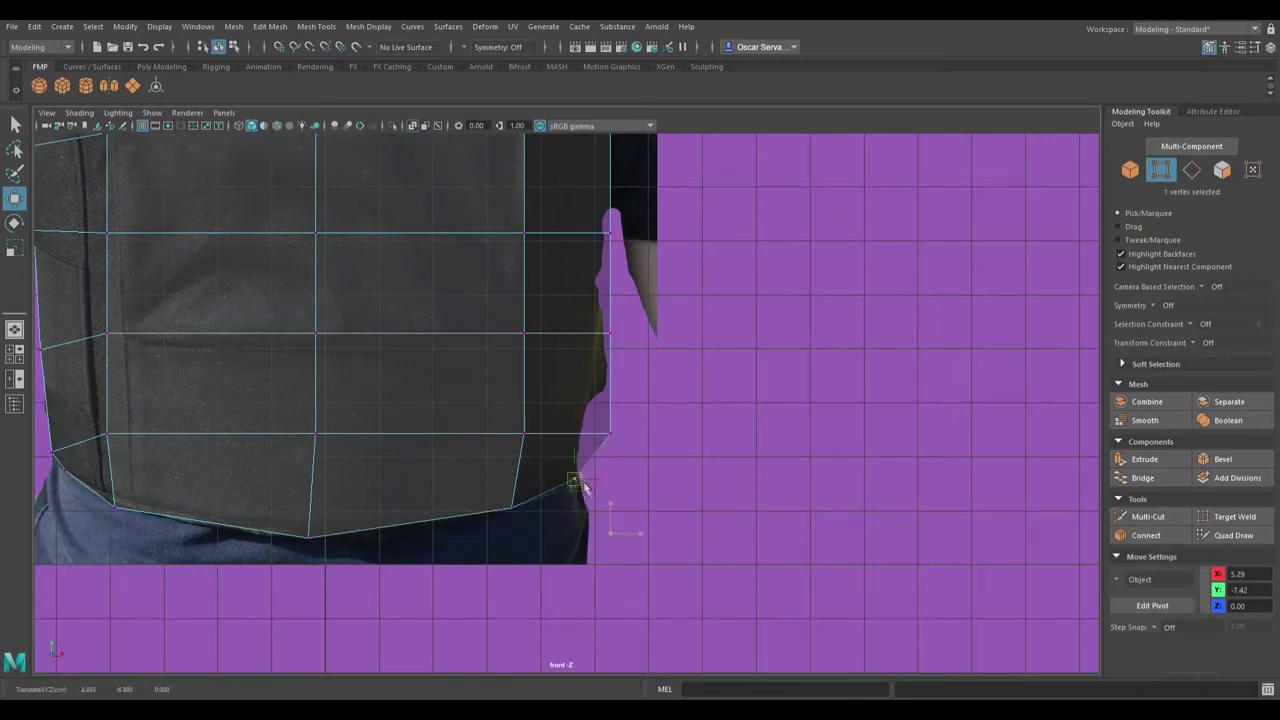
Pull the right-edge vertices inward and raise the upper right vertex to the vest's side edge
{"action": "left_click", "coordinate": [610, 433]}
{"action": "left_click_drag", "start_coordinate": [612, 436], "coordinate": [587, 421]}
{"action": "middle_click_drag", "start_coordinate": [600, 440], "coordinate": [608, 575], "text": "alt"}
{"action": "left_click", "coordinate": [618, 467]}
{"action": "left_click_drag", "start_coordinate": [619, 469], "coordinate": [600, 488]}
{"action": "left_click_drag", "start_coordinate": [638, 373], "coordinate": [627, 376]}
{"action": "middle_click_drag", "start_coordinate": [627, 376], "coordinate": [620, 513], "text": "alt"}
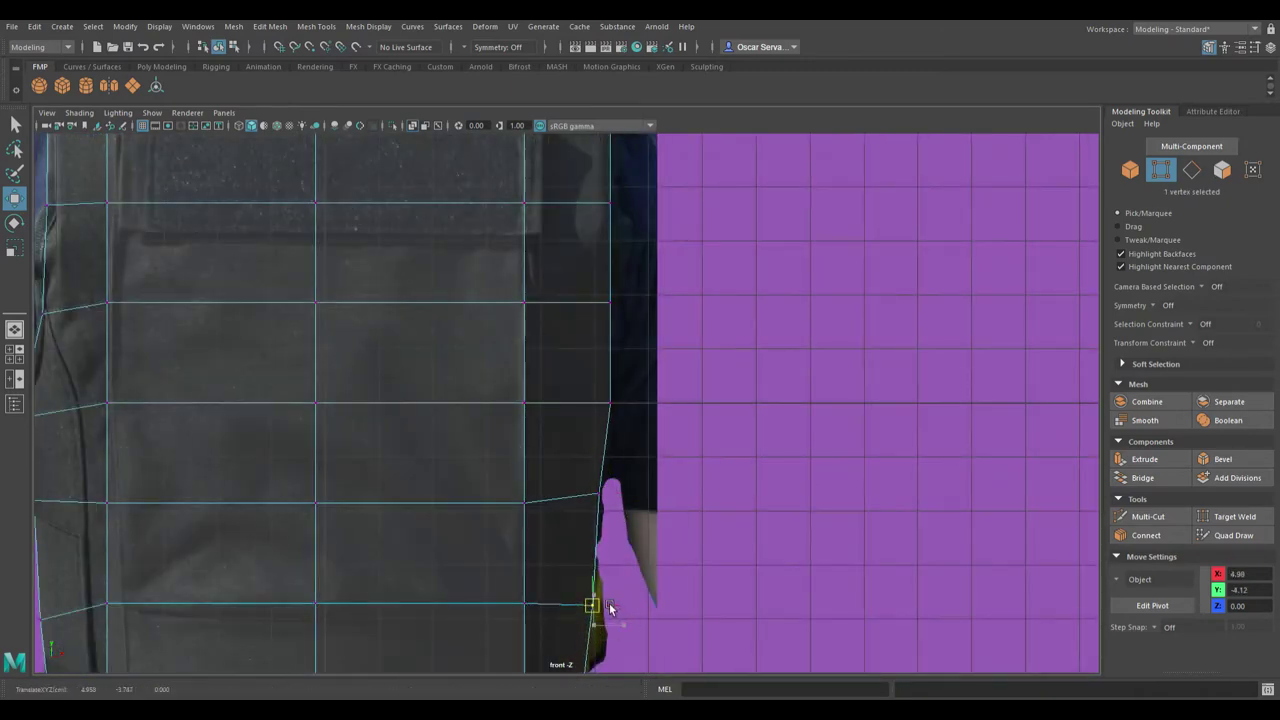
{"action": "middle_click_drag", "start_coordinate": [611, 608], "coordinate": [590, 715], "text": "alt"}
{"action": "left_click_drag", "start_coordinate": [588, 440], "coordinate": [600, 378]}
{"action": "scroll", "coordinate": [585, 537], "scroll_direction": "down", "scroll_amount": 5}
{"action": "key", "text": "space"}
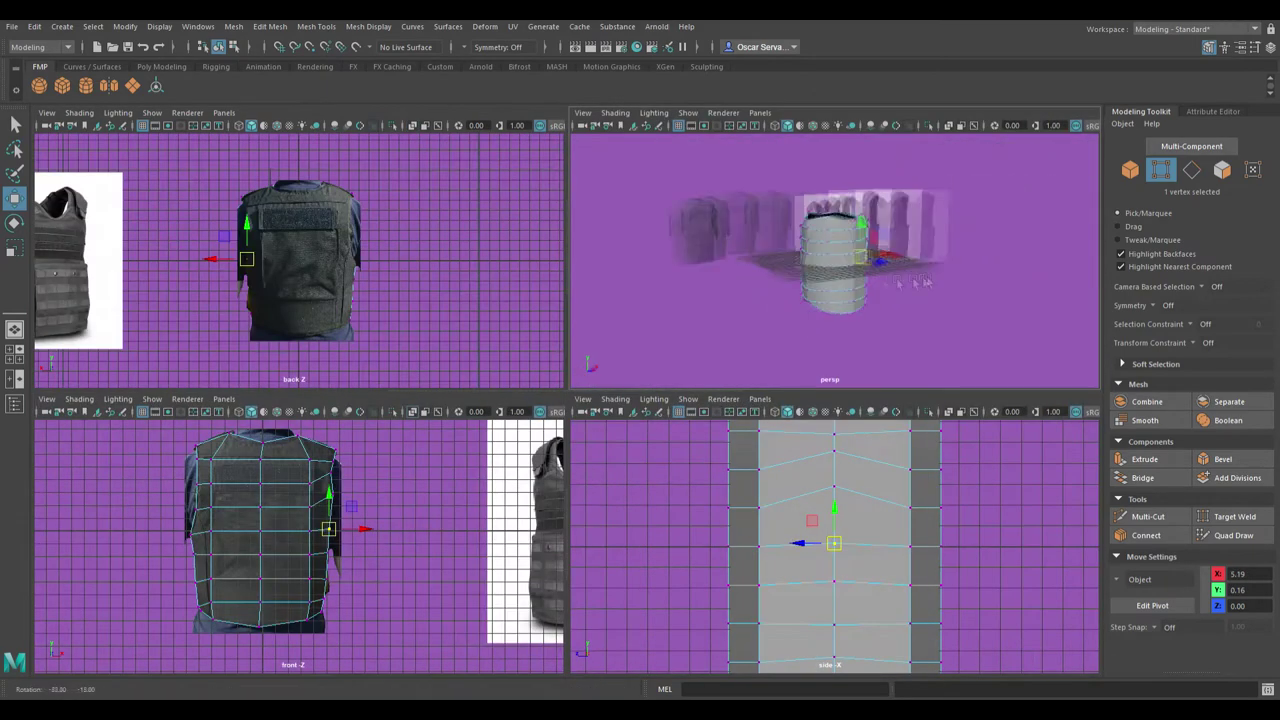
Rotate the side reference image to face the side view
{"action": "scroll", "coordinate": [835, 545], "scroll_direction": "down", "scroll_amount": 3}
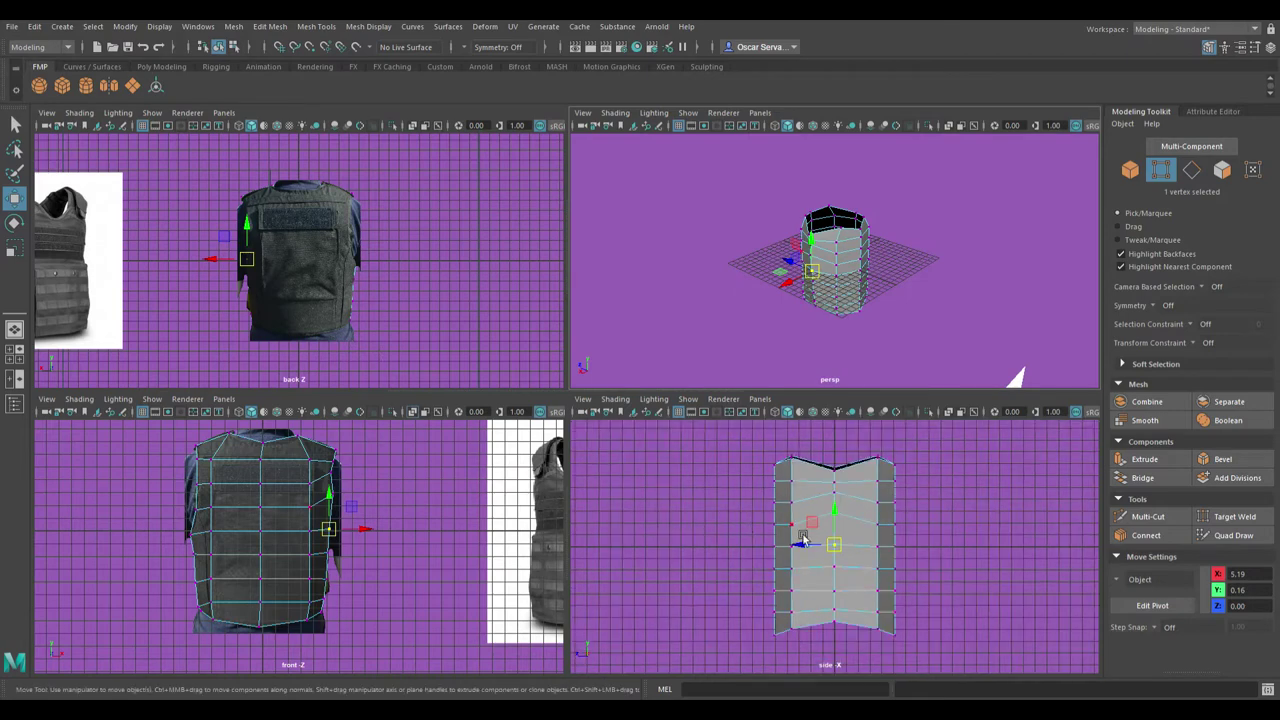
{"action": "scroll", "coordinate": [835, 545], "scroll_direction": "down", "scroll_amount": 2}
{"action": "key", "text": "F8"}
{"action": "key", "text": "e"}
{"action": "mouse_move", "coordinate": [1090, 520]}
{"action": "left_mouse_down"}
{"action": "mouse_move", "coordinate": [1090, 565]}
{"action": "mouse_move", "coordinate": [697, 492]}
{"action": "left_mouse_up"}
{"action": "key", "text": "w"}
{"action": "key", "text": "ctrl+z"}
{"action": "scroll", "coordinate": [866, 531], "scroll_direction": "up", "scroll_amount": 3}
Raise the upper-left vertex pair and lower the vertex below to follow the vest's left edge
{"action": "left_click", "coordinate": [855, 512]}
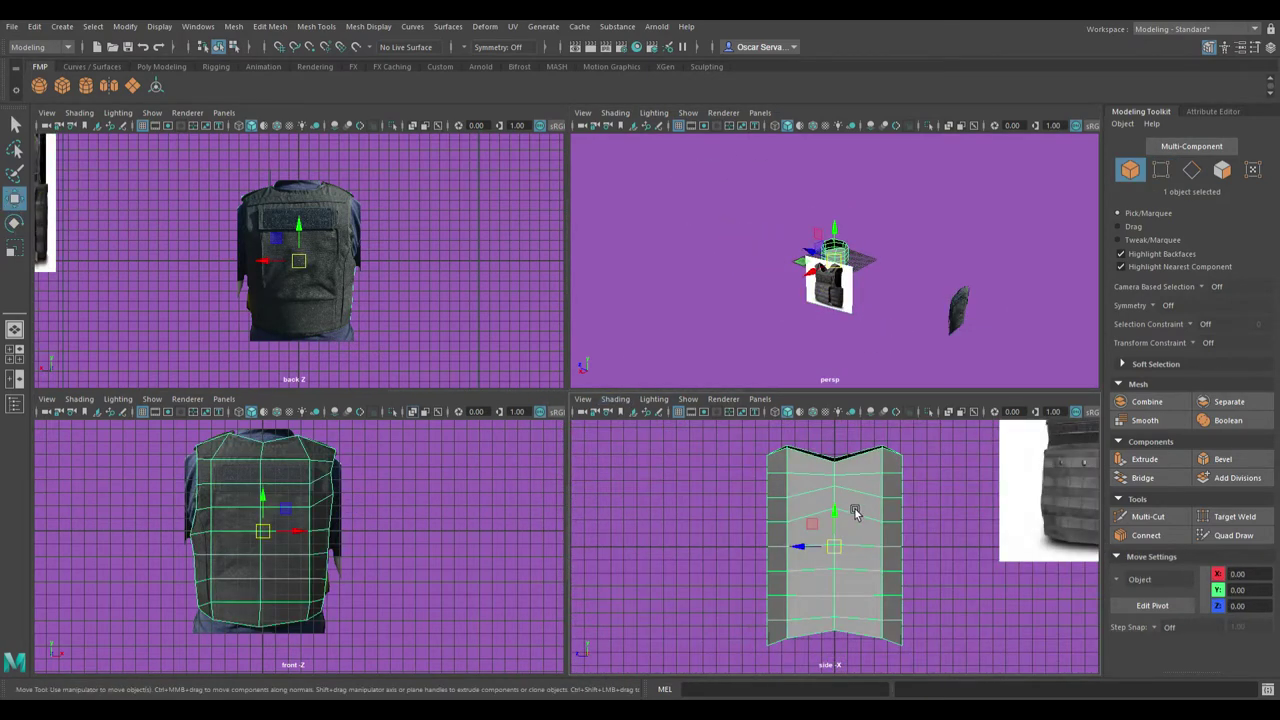
{"action": "scroll", "coordinate": [314, 458], "scroll_direction": "up", "scroll_amount": 3}
{"action": "scroll", "coordinate": [330, 235], "scroll_direction": "down", "scroll_amount": 3}
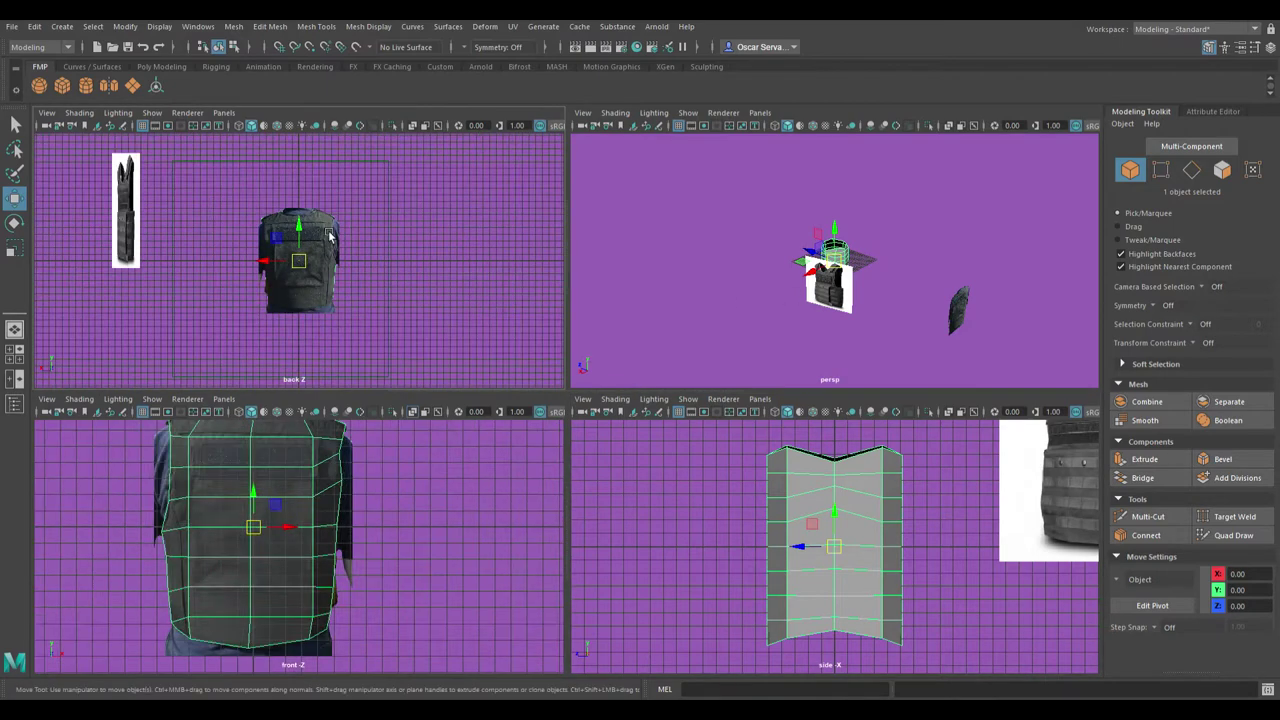
{"action": "scroll", "coordinate": [332, 655], "scroll_direction": "up", "scroll_amount": 3}
{"action": "key", "text": "space"}
{"action": "scroll", "coordinate": [506, 486], "scroll_direction": "down", "scroll_amount": 2}
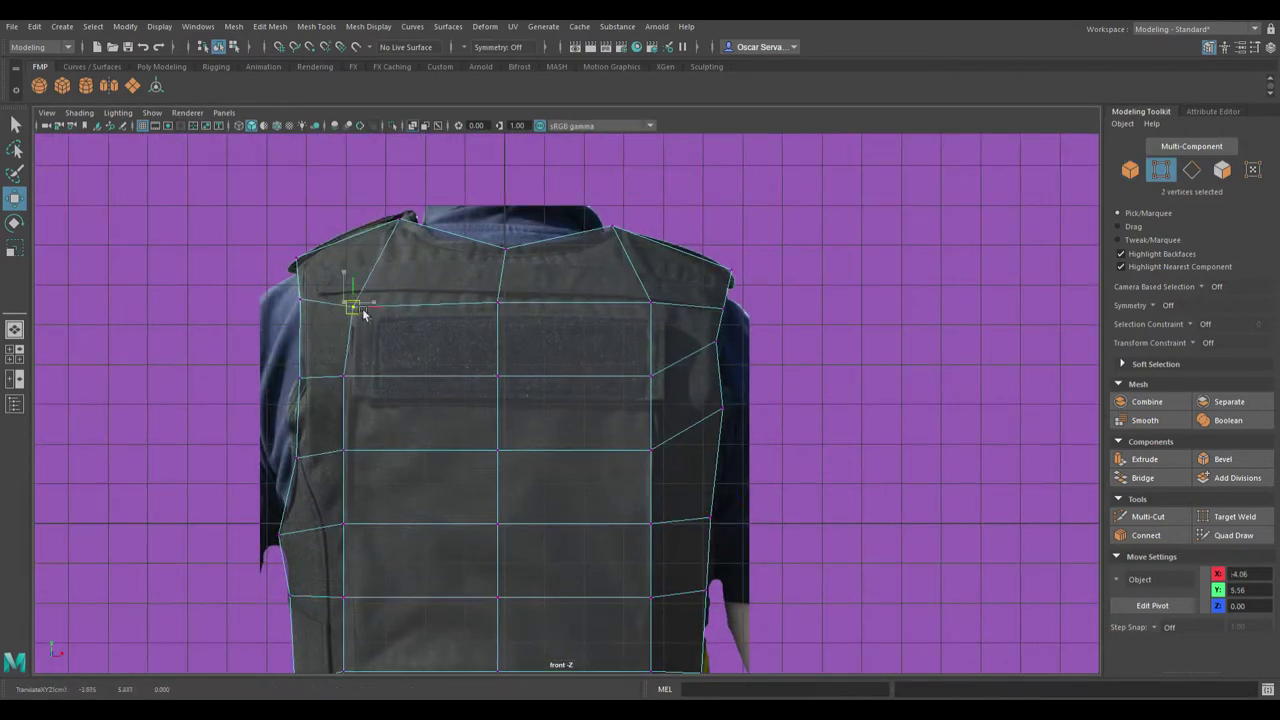
{"action": "left_click_drag", "start_coordinate": [330, 228], "coordinate": [390, 372]}
{"action": "middle_click_drag", "start_coordinate": [356, 333], "coordinate": [373, 333], "text": "alt"}
{"action": "left_click", "coordinate": [374, 445]}
{"action": "mouse_move", "coordinate": [374, 447]}
{"action": "middle_mouse_down"}
{"action": "mouse_move", "coordinate": [366, 561]}
{"action": "mouse_move", "coordinate": [422, 588]}
{"action": "middle_mouse_up"}
Reposition the interior and centre vertices to match the front reference's panels
{"action": "left_click", "coordinate": [373, 594]}
{"action": "left_click", "coordinate": [528, 448]}
{"action": "middle_click_drag", "start_coordinate": [560, 440], "coordinate": [560, 460]}
{"action": "left_click", "coordinate": [528, 373]}
{"action": "middle_click_drag", "start_coordinate": [641, 463], "coordinate": [641, 493]}
{"action": "left_click", "coordinate": [680, 521]}
{"action": "scroll", "coordinate": [616, 378], "scroll_direction": "down", "scroll_amount": 2}
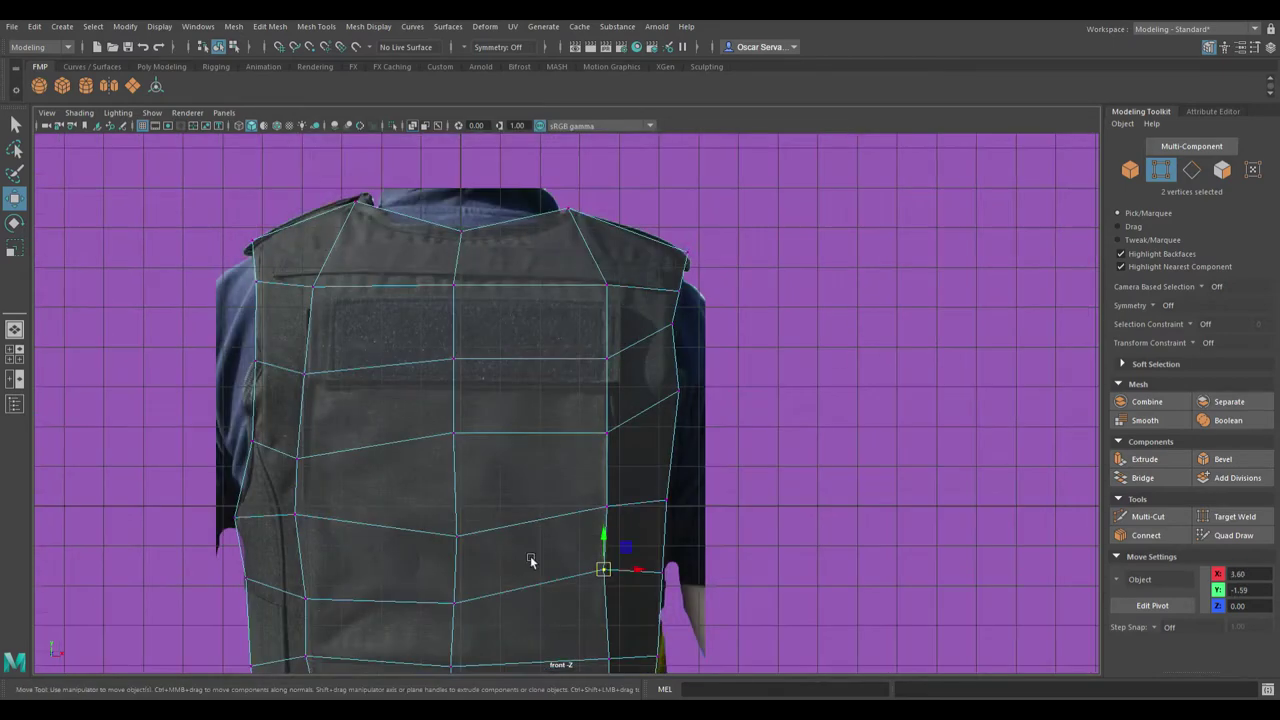
Adjust the right-column and lower-left vertices to follow the panel lines
{"action": "key", "text": "F8"}
{"action": "key", "text": "F8"}
{"action": "left_click", "coordinate": [629, 271]}
{"action": "left_click", "coordinate": [617, 351]}
{"action": "left_click", "coordinate": [609, 433]}
{"action": "scroll", "coordinate": [605, 500], "scroll_direction": "down", "scroll_amount": 2}
{"action": "middle_click_drag", "start_coordinate": [605, 500], "coordinate": [593, 385], "text": "alt"}
{"action": "left_click", "coordinate": [357, 497]}
Save the scene with Ctrl+S
{"action": "key", "text": "ctrl+s"}
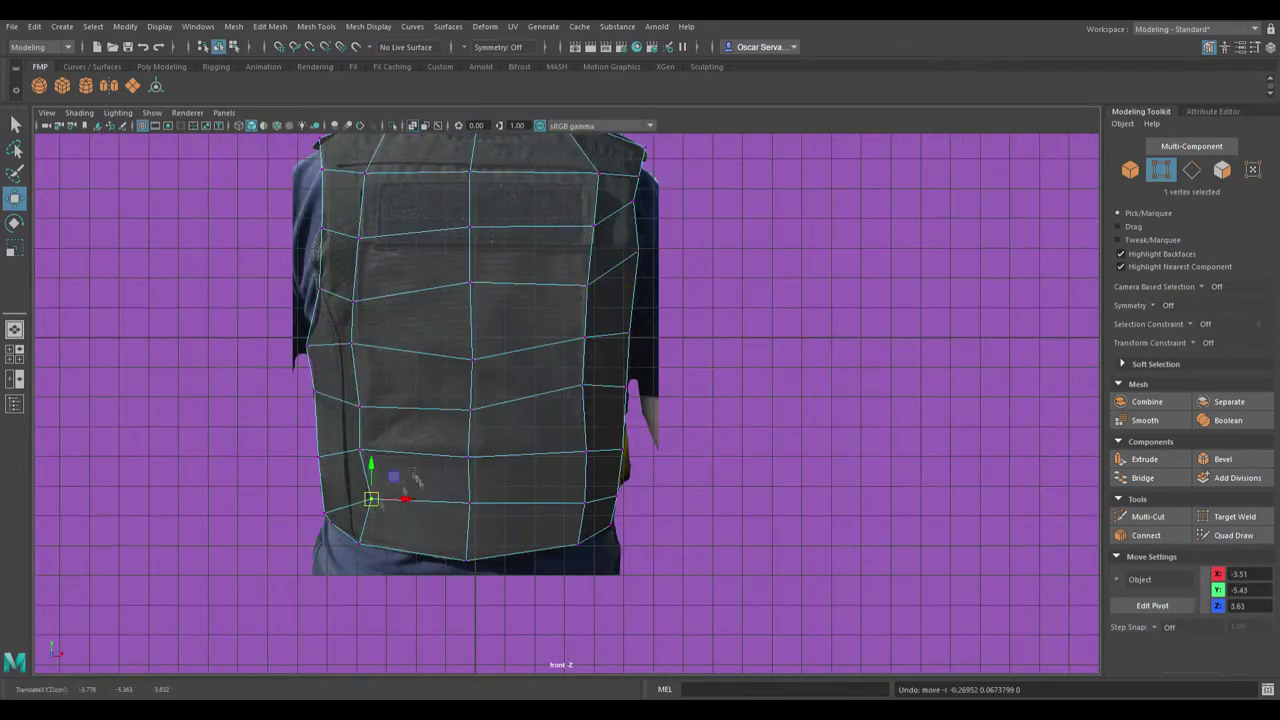
{"action": "key", "text": "q"}
{"action": "key", "text": "space"}
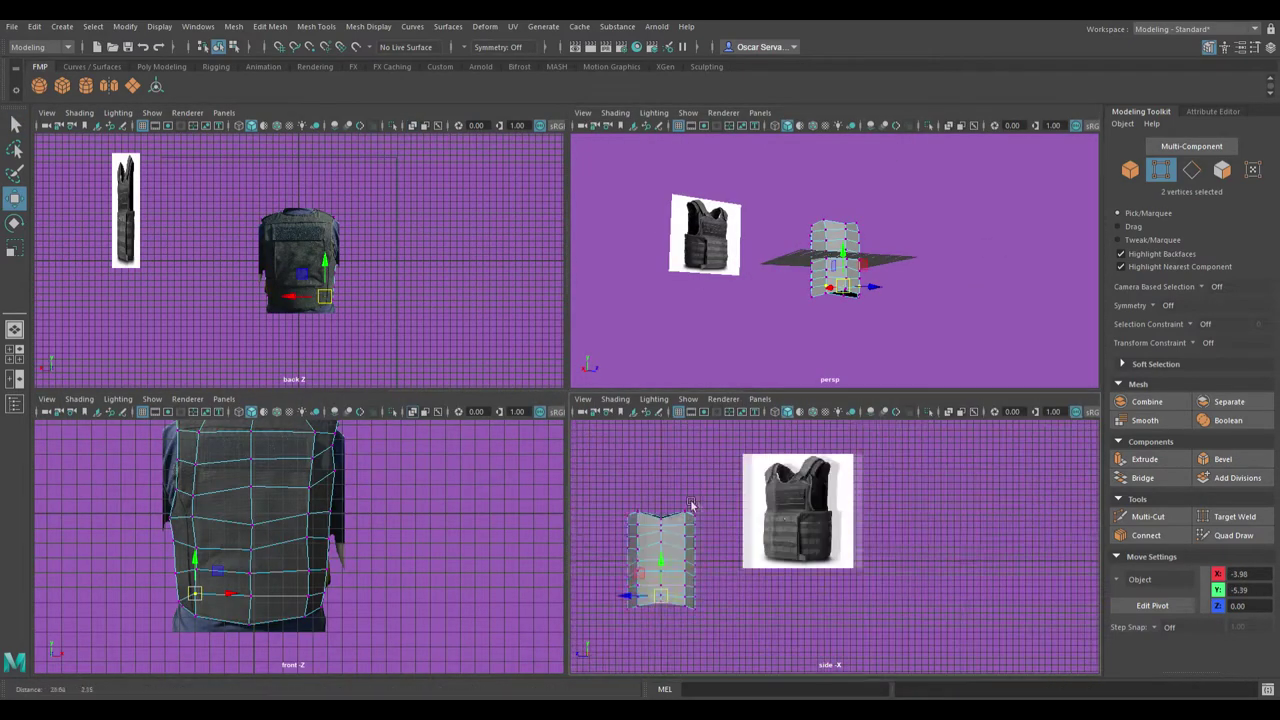
{"action": "key", "text": "w"}
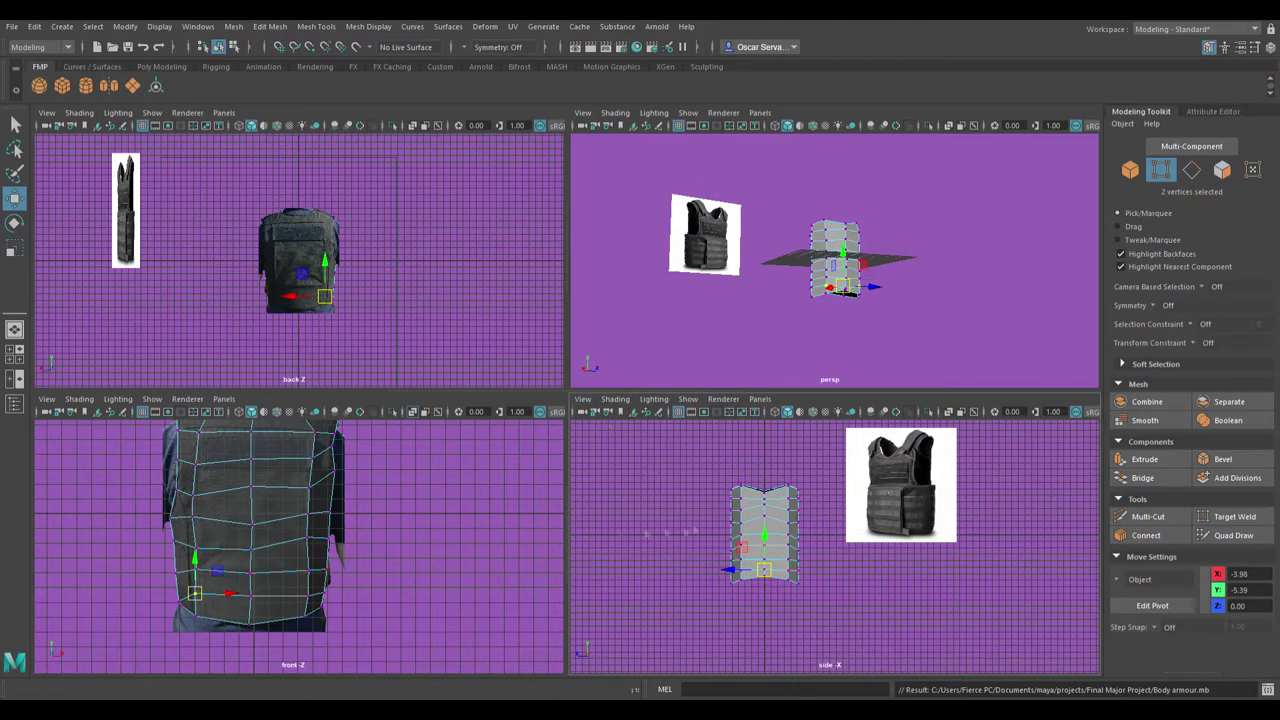
Shrink the side reference image to sit behind the vest mesh and frame the mesh in the side view
{"action": "key", "text": "F8"}
{"action": "key", "text": "r"}
{"action": "left_click_drag", "start_coordinate": [700, 490], "coordinate": [929, 492]}
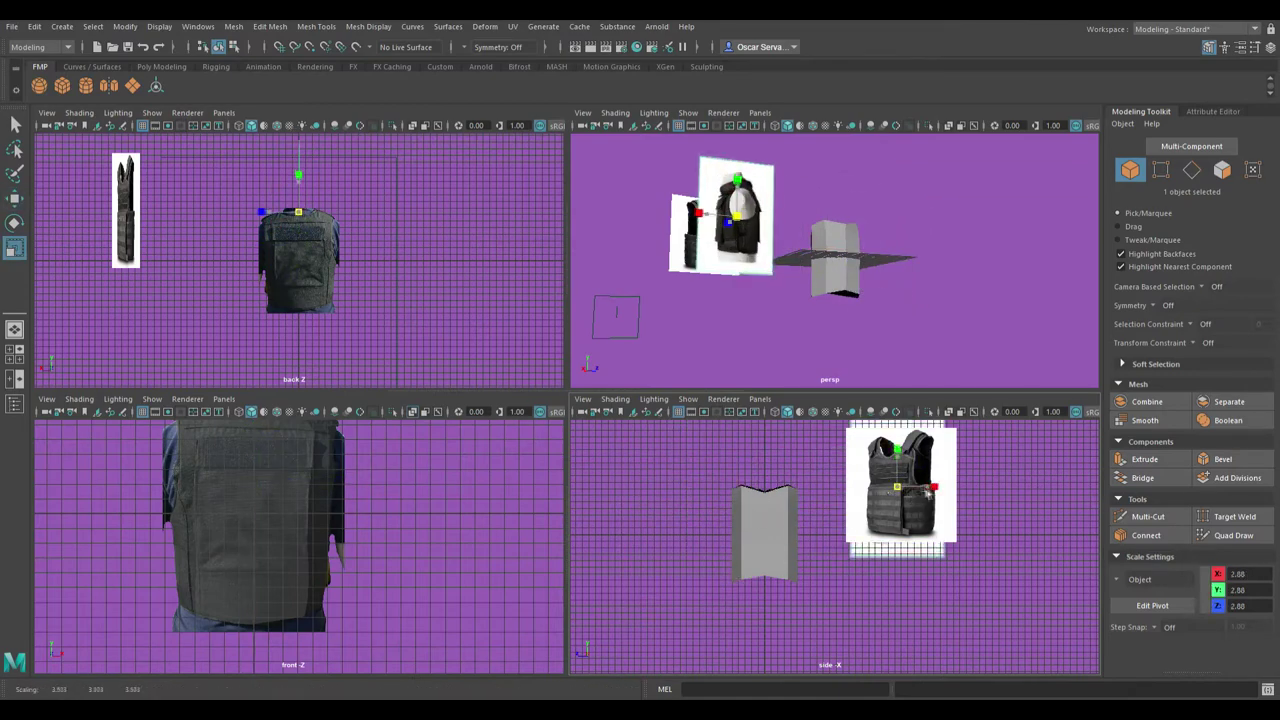
{"action": "left_click", "coordinate": [765, 530]}
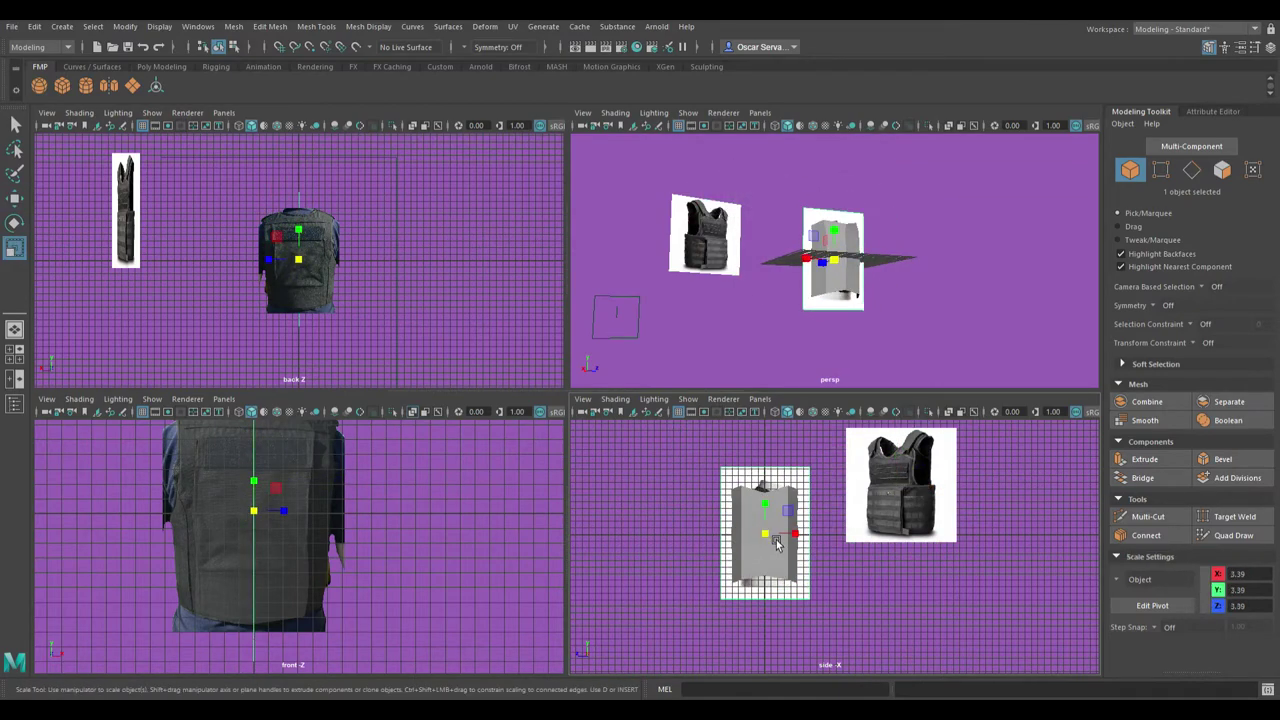
{"action": "key", "text": "space"}
{"action": "key", "text": "f"}
Turn on X-ray for the vest mesh in the maximized side view
{"action": "key", "text": "F8"}
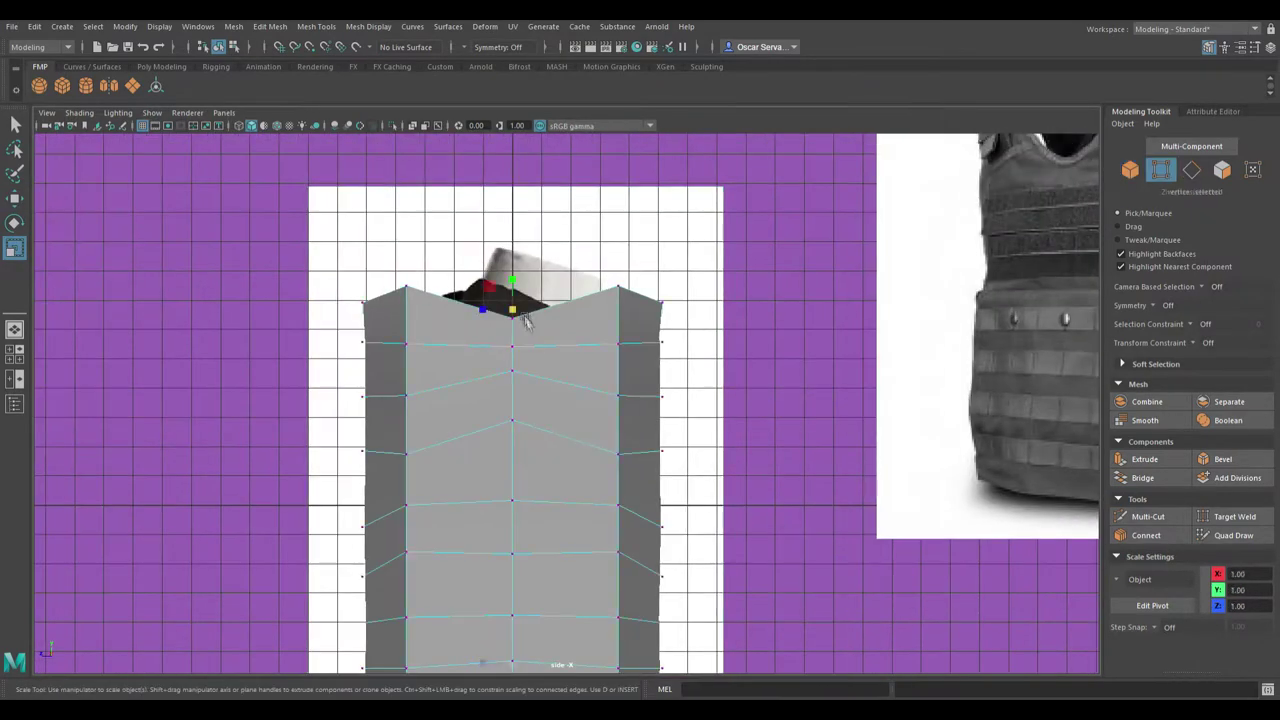
{"action": "key", "text": "space"}
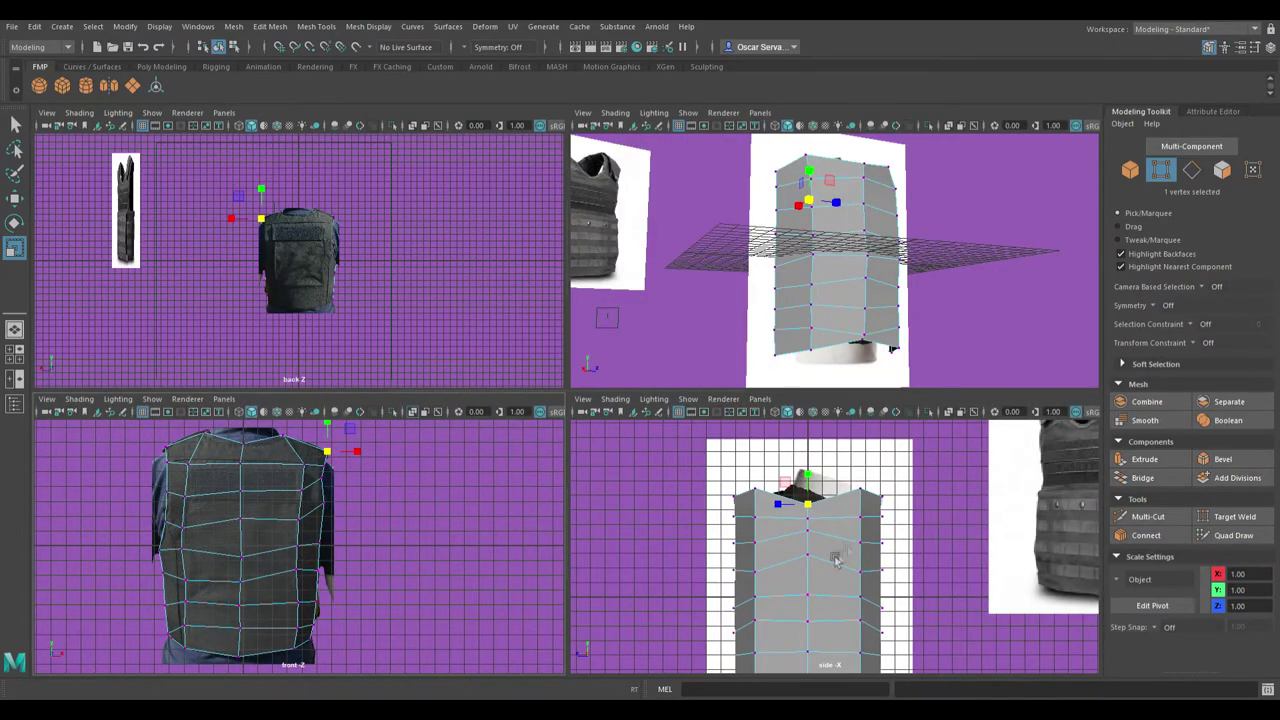
{"action": "key", "text": "space"}
{"action": "key", "text": "alt+x"}
{"action": "scroll", "coordinate": [562, 461], "scroll_direction": "down", "scroll_amount": 5}
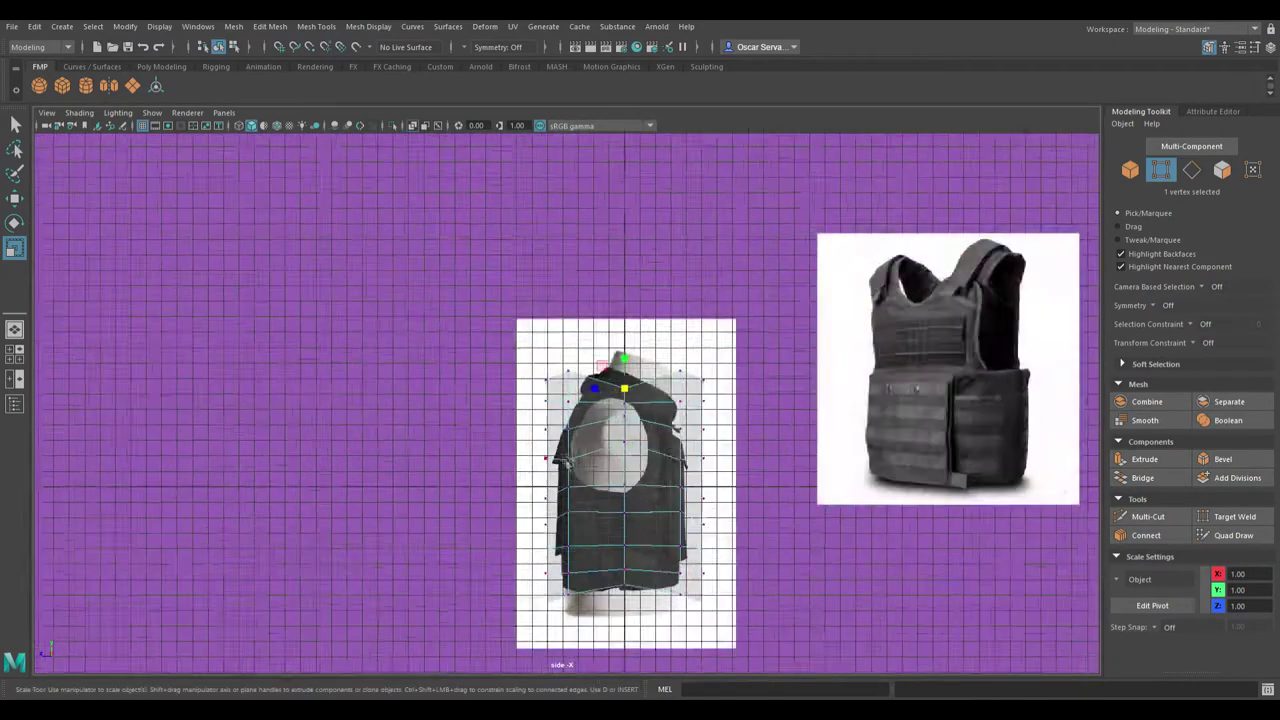
{"action": "scroll", "coordinate": [560, 460], "scroll_direction": "up", "scroll_amount": 5}
Move the shoulder vertices to follow the side reference's profile
{"action": "key", "text": "w"}
{"action": "left_click", "coordinate": [690, 425], "text": "shift"}
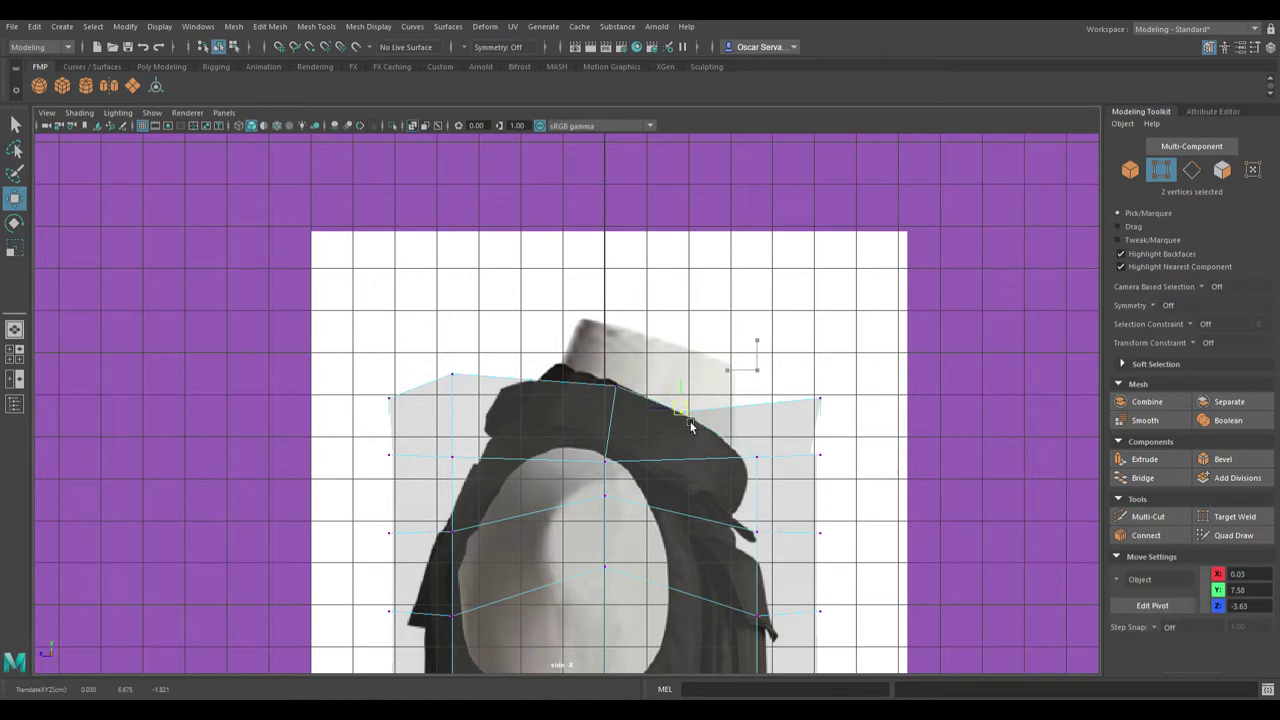
{"action": "key", "text": "space"}
{"action": "scroll", "coordinate": [860, 500], "scroll_direction": "up", "scroll_amount": 3}
{"action": "scroll", "coordinate": [870, 480], "scroll_direction": "down", "scroll_amount": 2}
{"action": "left_click", "coordinate": [875, 466]}
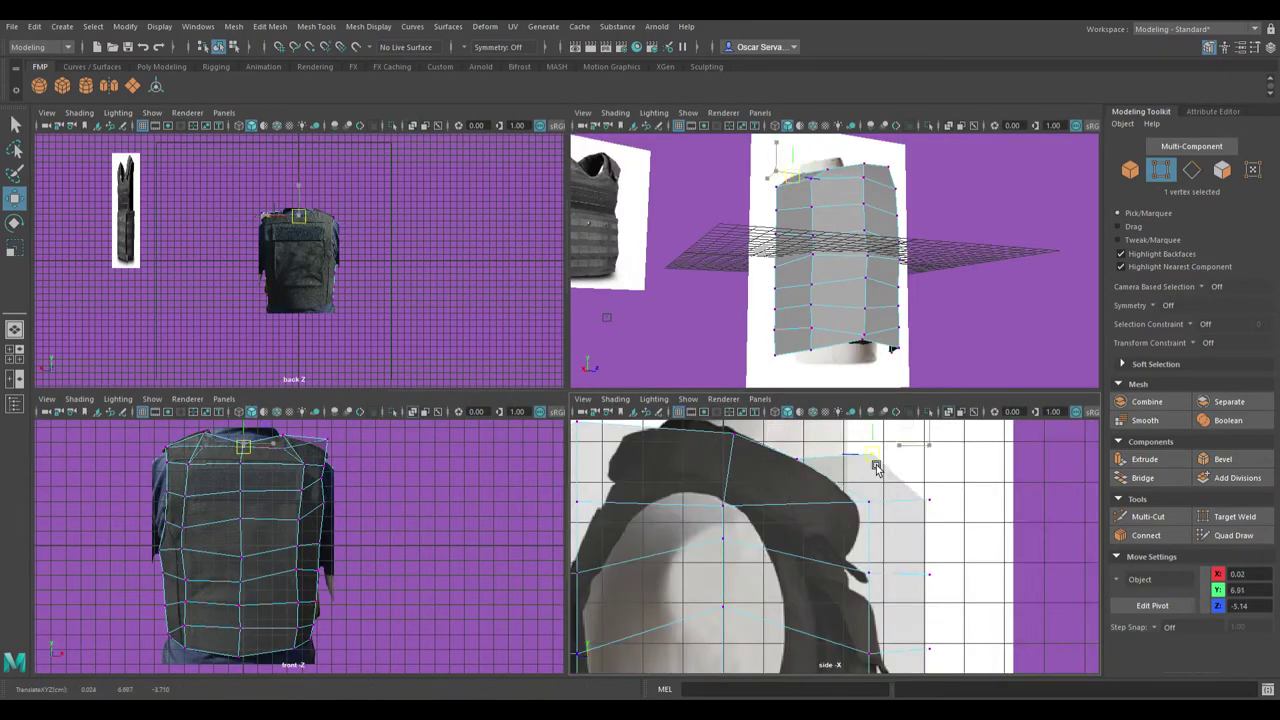
Select the whole vest mesh and inspect it in the perspective view
{"action": "key", "text": "F8"}
{"action": "left_click_drag", "start_coordinate": [800, 260], "coordinate": [840, 250], "text": "alt"}
{"action": "left_click", "coordinate": [820, 255]}
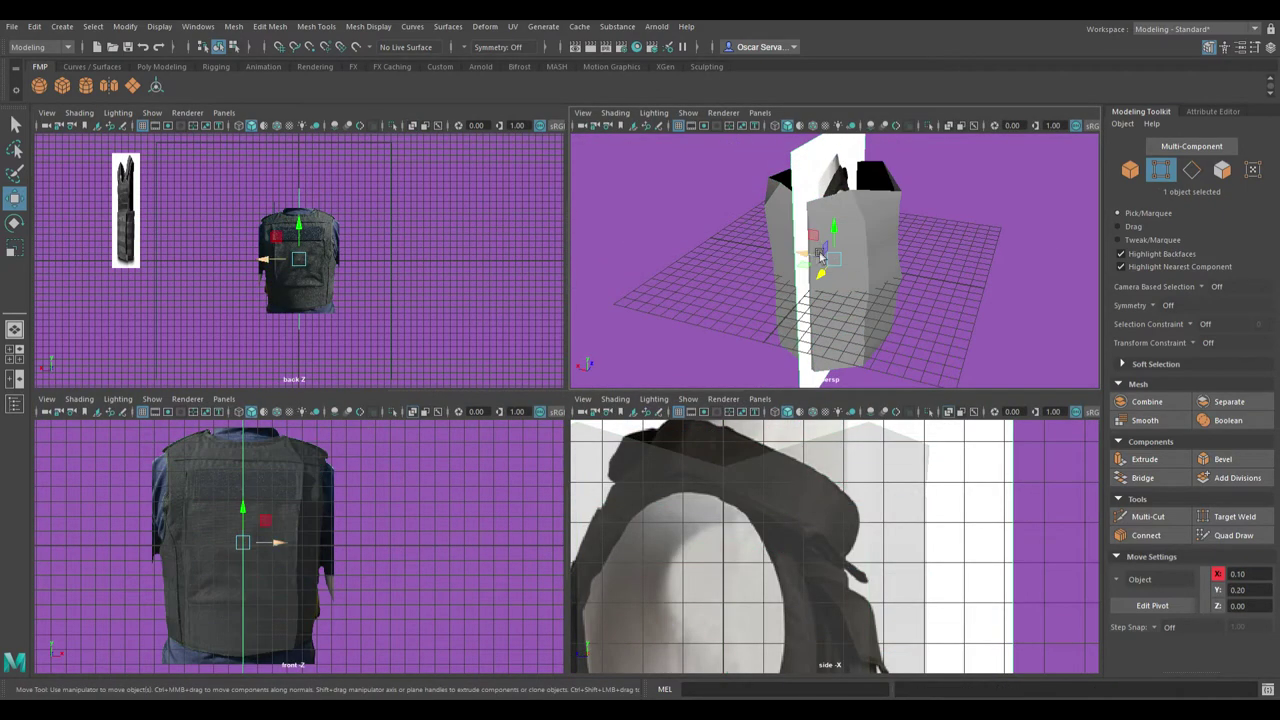
{"action": "scroll", "coordinate": [820, 255], "scroll_direction": "down", "scroll_amount": 5}
{"action": "scroll", "coordinate": [820, 255], "scroll_direction": "up", "scroll_amount": 5}
{"action": "scroll", "coordinate": [820, 255], "scroll_direction": "down", "scroll_amount": 5}
{"action": "scroll", "coordinate": [827, 554], "scroll_direction": "up", "scroll_amount": 5}
Maximize the left view and scale the vest mesh to fit the side reference
{"action": "scroll", "coordinate": [827, 554], "scroll_direction": "down", "scroll_amount": 2}
{"action": "key", "text": "space"}
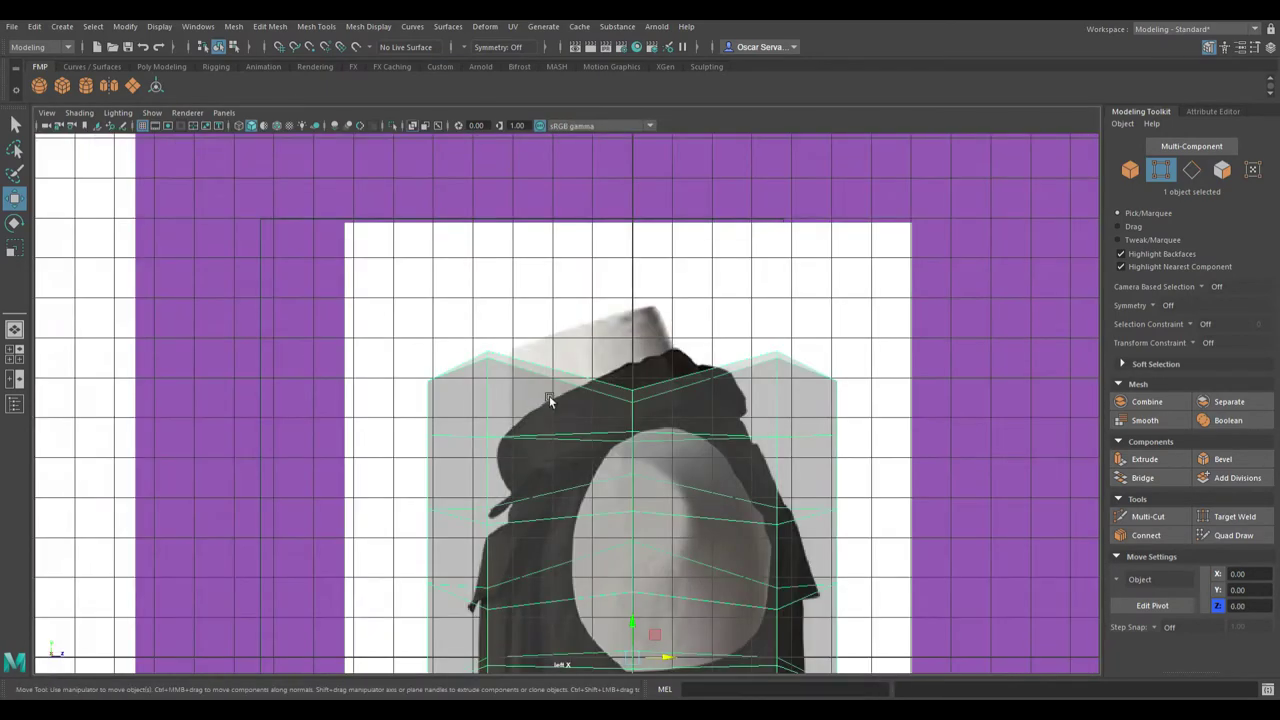
{"action": "scroll", "coordinate": [549, 400], "scroll_direction": "down", "scroll_amount": 2}
{"action": "middle_click_drag", "start_coordinate": [633, 584], "coordinate": [610, 420], "text": "alt"}
{"action": "key", "text": "r"}
{"action": "left_click_drag", "start_coordinate": [591, 360], "coordinate": [550, 328]}
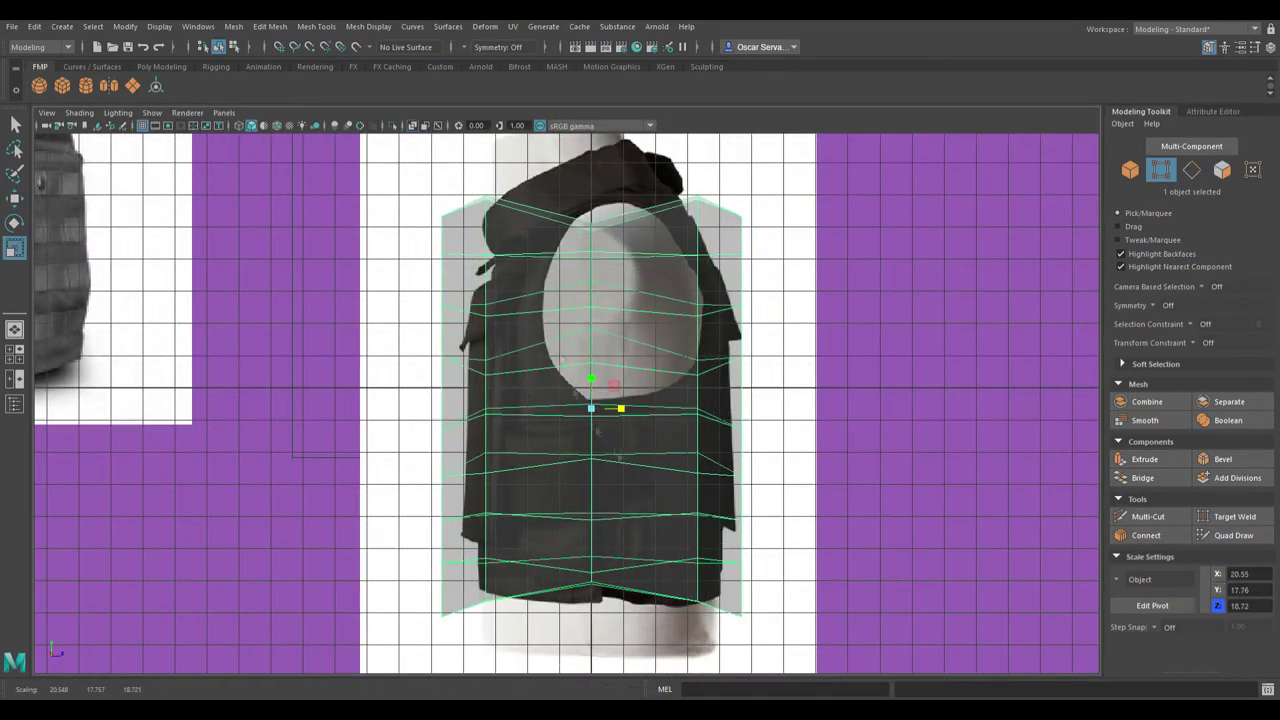
Select all the vest's vertices and narrow the mesh horizontally to match the reference
{"action": "scroll", "coordinate": [620, 440], "scroll_direction": "up", "scroll_amount": 3}
{"action": "key", "text": "w"}
{"action": "left_click_drag", "start_coordinate": [600, 420], "coordinate": [632, 443]}
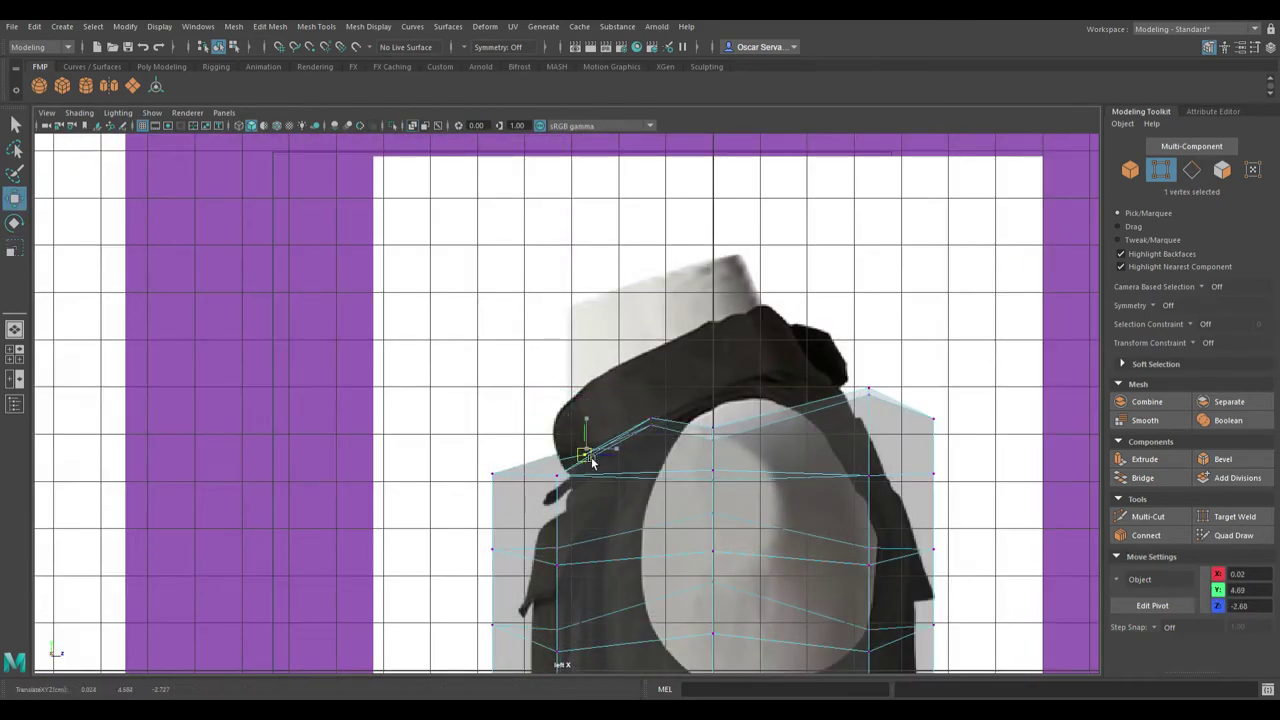
{"action": "scroll", "coordinate": [514, 486], "scroll_direction": "down", "scroll_amount": 3}
{"action": "left_click_drag", "start_coordinate": [470, 140], "coordinate": [800, 570]}
{"action": "left_click_drag", "start_coordinate": [683, 374], "coordinate": [640, 374]}
Pull the centre bottom and lower-right vertices down onto the reference hem
{"action": "scroll", "coordinate": [615, 509], "scroll_direction": "up", "scroll_amount": 3}
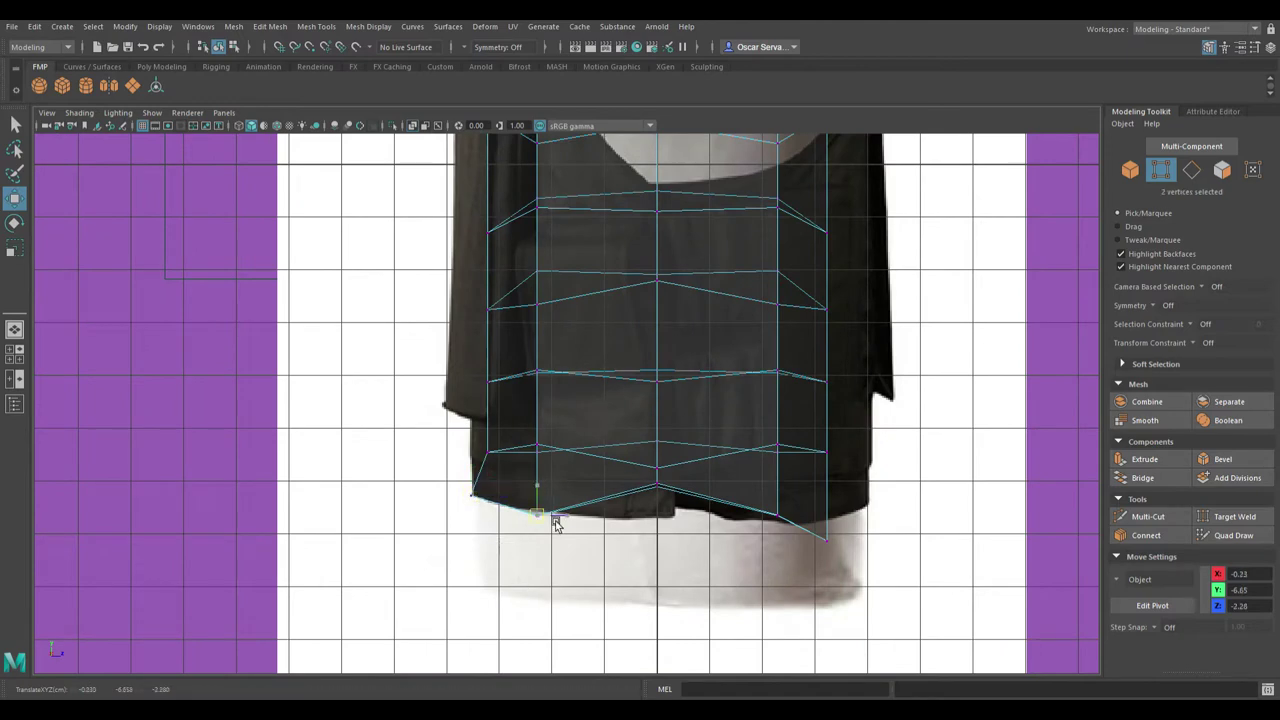
{"action": "left_click", "coordinate": [657, 488]}
{"action": "left_click_drag", "start_coordinate": [658, 489], "coordinate": [677, 520]}
{"action": "left_click", "coordinate": [826, 539]}
{"action": "left_click_drag", "start_coordinate": [844, 544], "coordinate": [869, 512]}
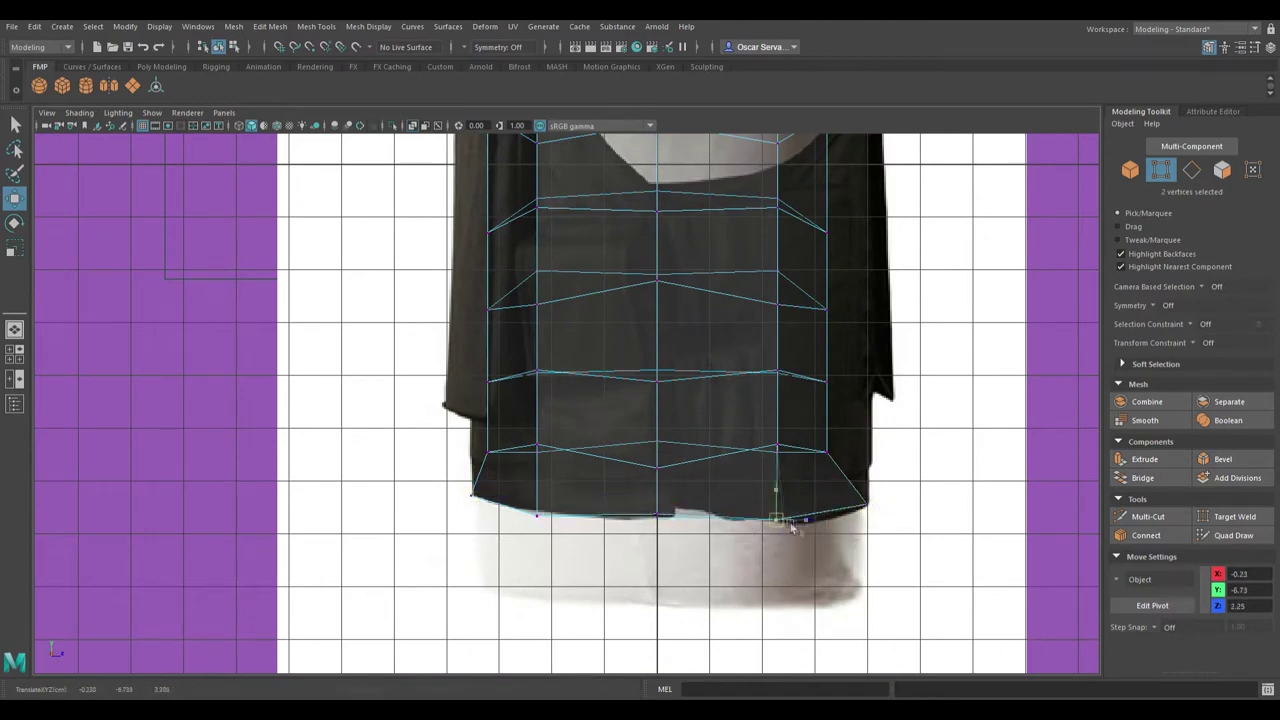
Shift the vest's right-edge vertices out to the reference's outer edge
{"action": "scroll", "coordinate": [790, 527], "scroll_direction": "down", "scroll_amount": 3}
{"action": "left_click", "coordinate": [737, 523]}
{"action": "left_click", "coordinate": [737, 394], "text": "shift"}
{"action": "scroll", "coordinate": [632, 538], "scroll_direction": "up", "scroll_amount": 3}
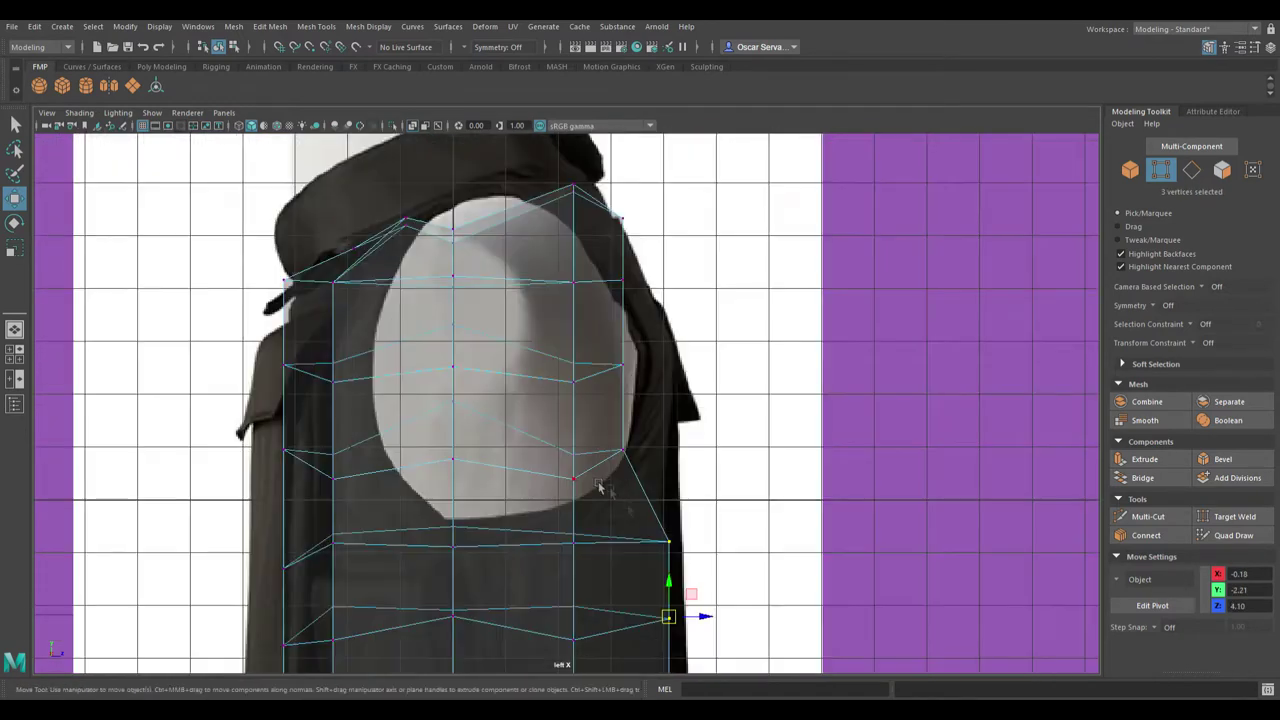
{"action": "left_click_drag", "start_coordinate": [634, 336], "coordinate": [670, 336]}
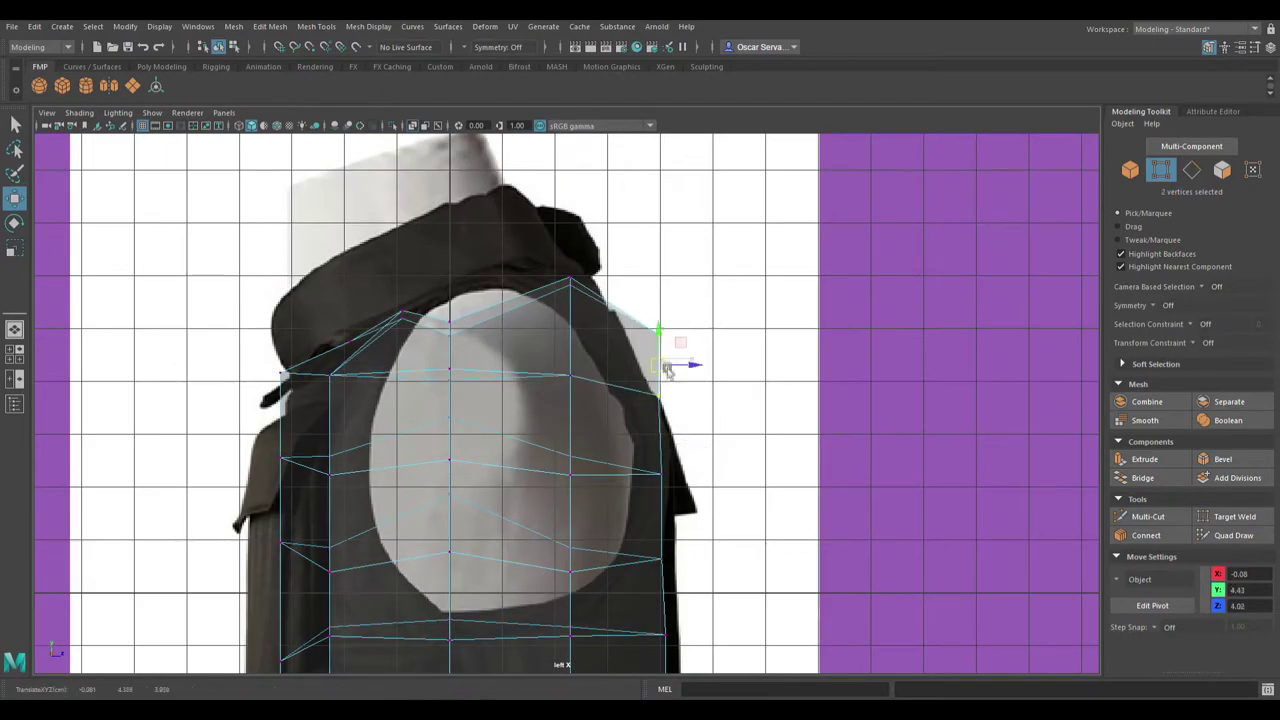
Raise the top-edge vertex and shoulder corner onto the shoulder strap outline
{"action": "left_click", "coordinate": [449, 323]}
{"action": "left_click_drag", "start_coordinate": [470, 338], "coordinate": [486, 303]}
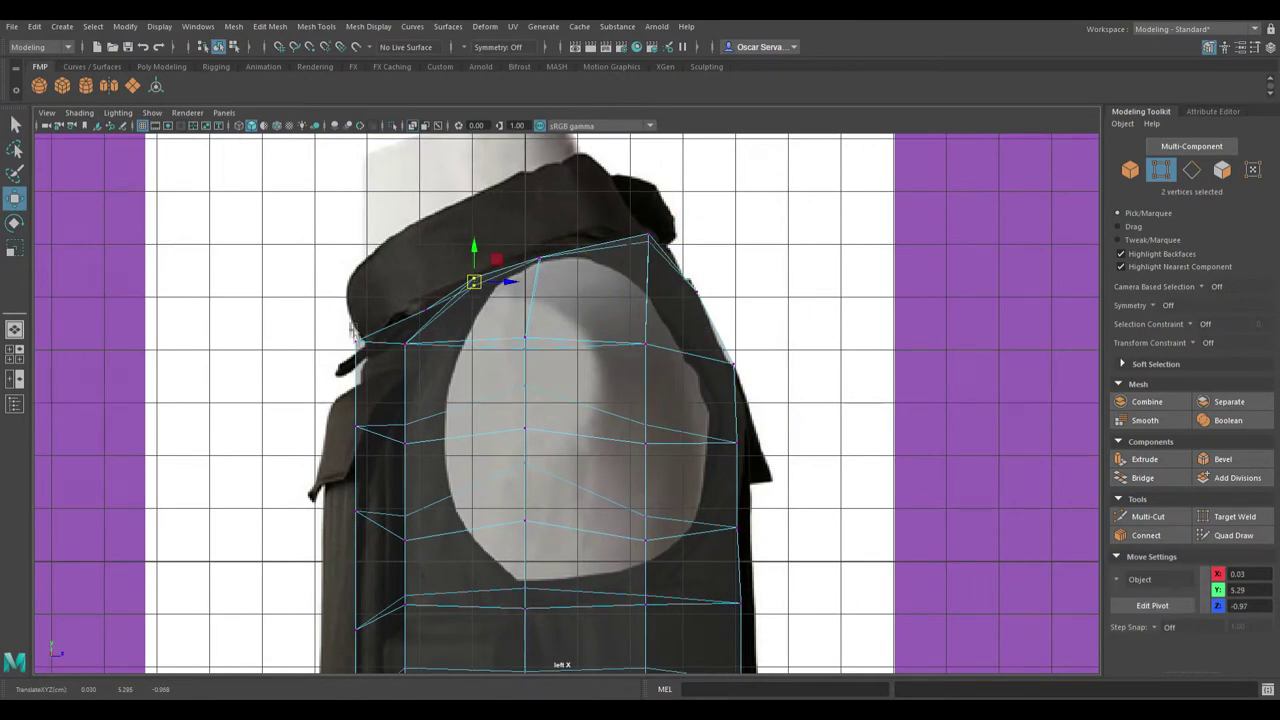
{"action": "middle_click_drag", "start_coordinate": [425, 293], "coordinate": [553, 235], "text": "alt"}
{"action": "left_click", "coordinate": [553, 235]}
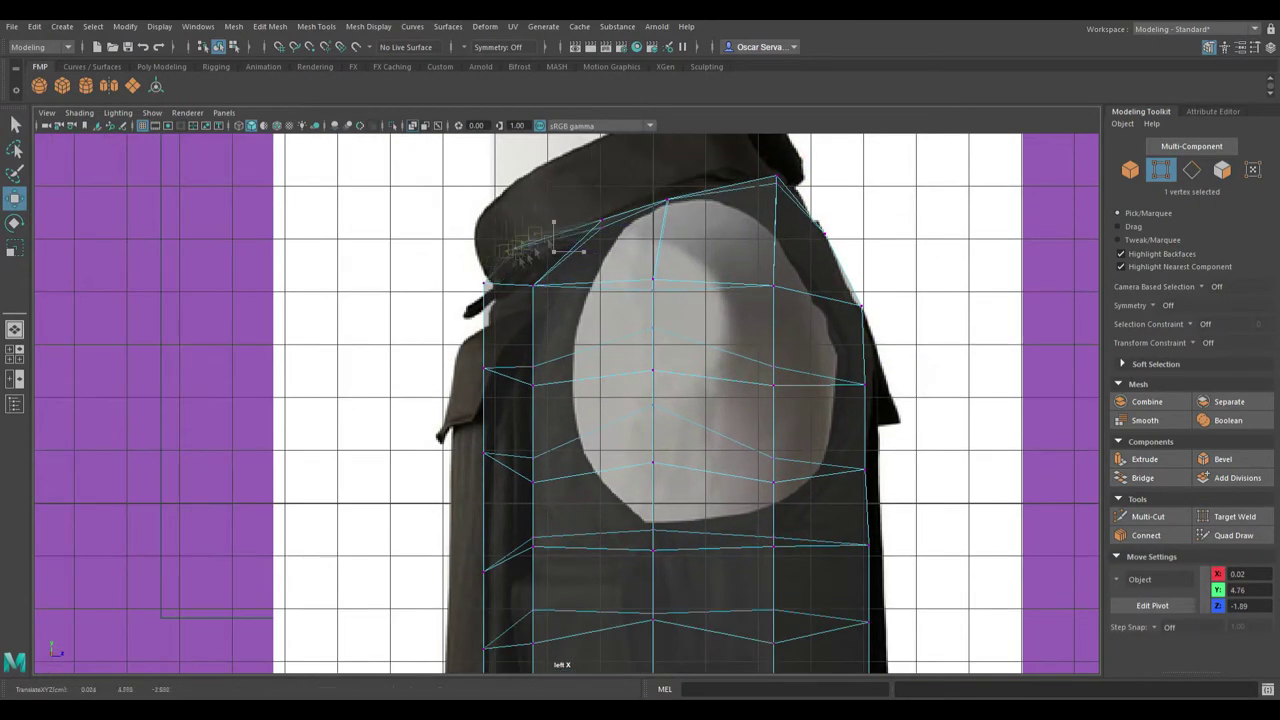
{"action": "left_click_drag", "start_coordinate": [537, 278], "coordinate": [532, 260]}
Move the lower left-edge vertices outward and down, then check the vest's shape
{"action": "left_click", "coordinate": [492, 410]}
{"action": "middle_click_drag", "start_coordinate": [500, 420], "coordinate": [541, 292], "text": "alt"}
{"action": "left_click_drag", "start_coordinate": [556, 395], "coordinate": [482, 522]}
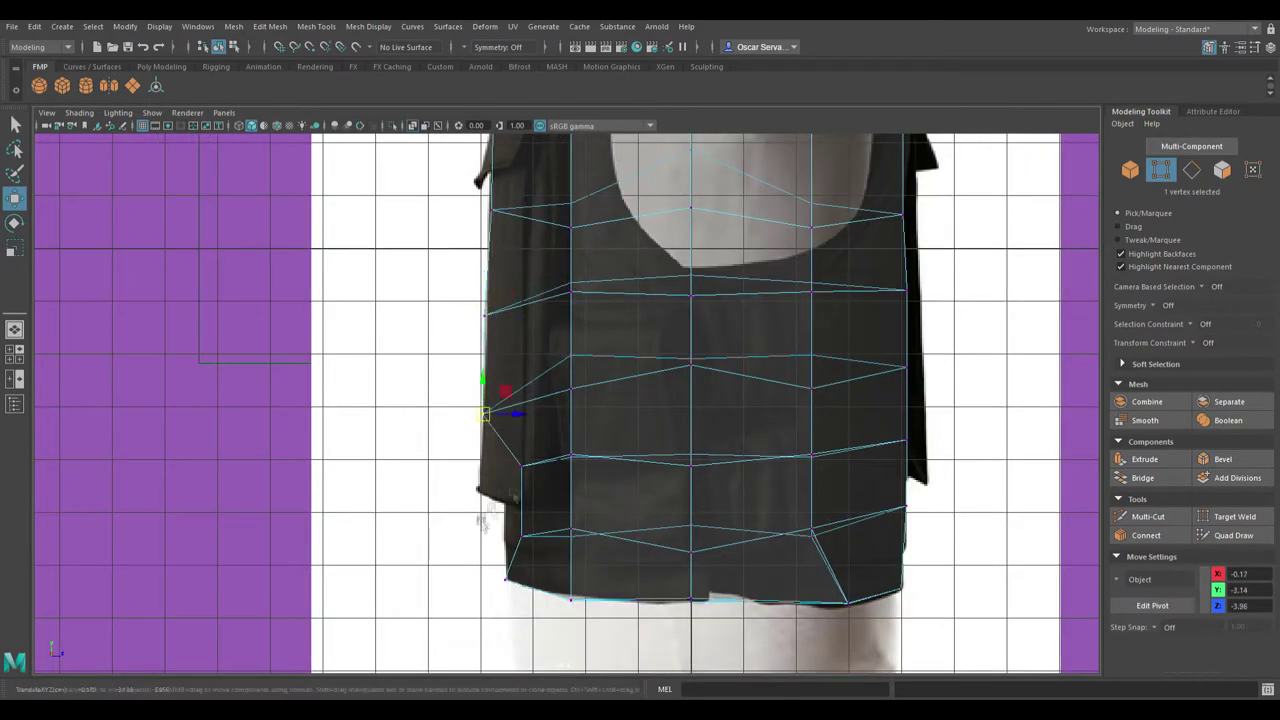
{"action": "mouse_move", "coordinate": [596, 606]}
{"action": "left_mouse_down", "text": "alt"}
{"action": "mouse_move", "coordinate": [654, 560]}
{"action": "mouse_move", "coordinate": [654, 509]}
{"action": "left_mouse_up", "text": "alt"}
{"action": "left_click", "coordinate": [663, 449]}
{"action": "left_click_drag", "start_coordinate": [663, 449], "coordinate": [599, 194], "text": "alt"}
{"action": "left_click", "coordinate": [490, 546], "text": "shift"}
{"action": "mouse_move", "coordinate": [490, 546]}
{"action": "left_mouse_down", "text": "alt"}
{"action": "mouse_move", "coordinate": [380, 440]}
{"action": "mouse_move", "coordinate": [320, 350]}
{"action": "mouse_move", "coordinate": [592, 490]}
{"action": "left_mouse_up", "text": "alt"}
{"action": "key", "text": "f"}
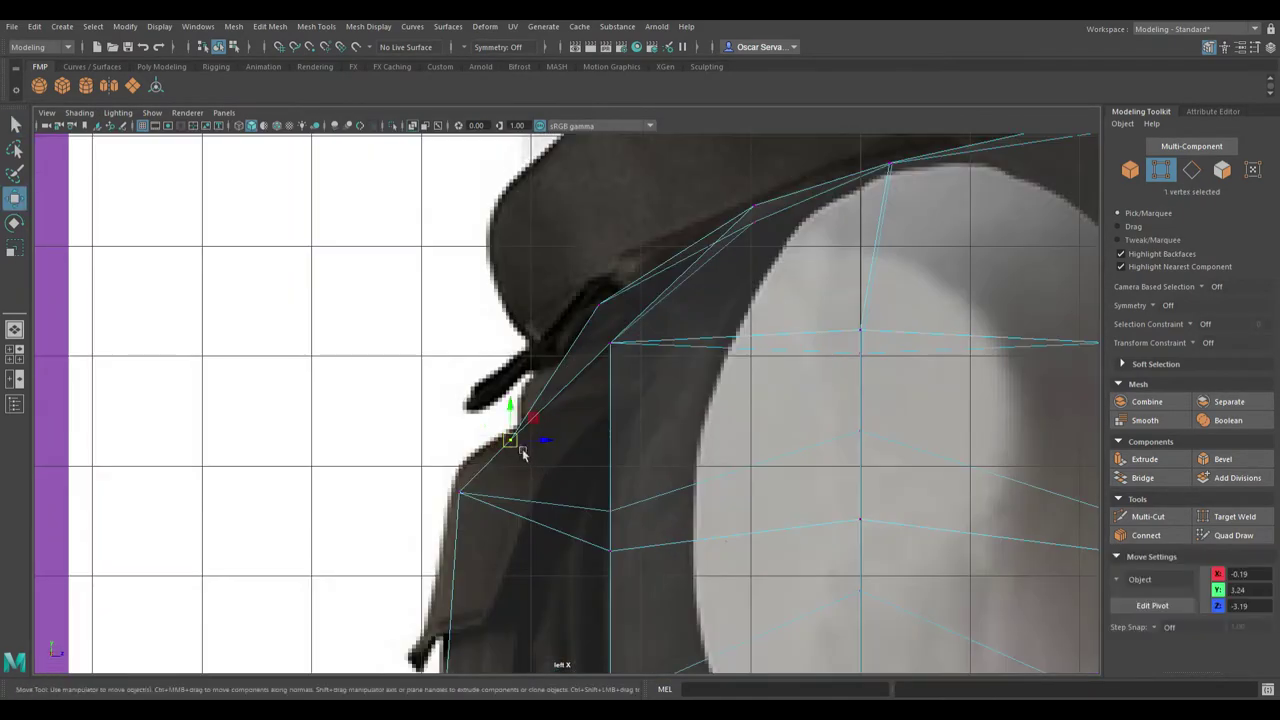
Stretch the whole vest mesh vertically in object mode
{"action": "key", "text": "F8"}
{"action": "key", "text": "space"}
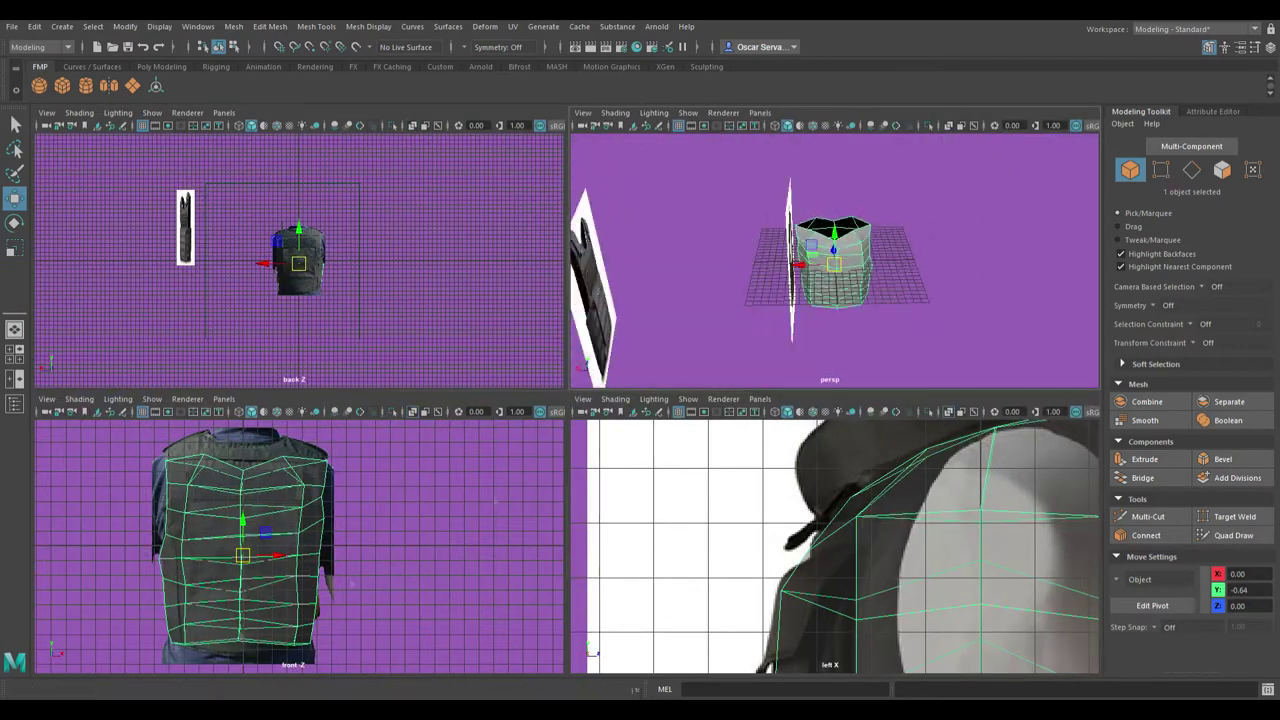
{"action": "key", "text": "r"}
{"action": "left_click_drag", "start_coordinate": [243, 520], "coordinate": [252, 536]}
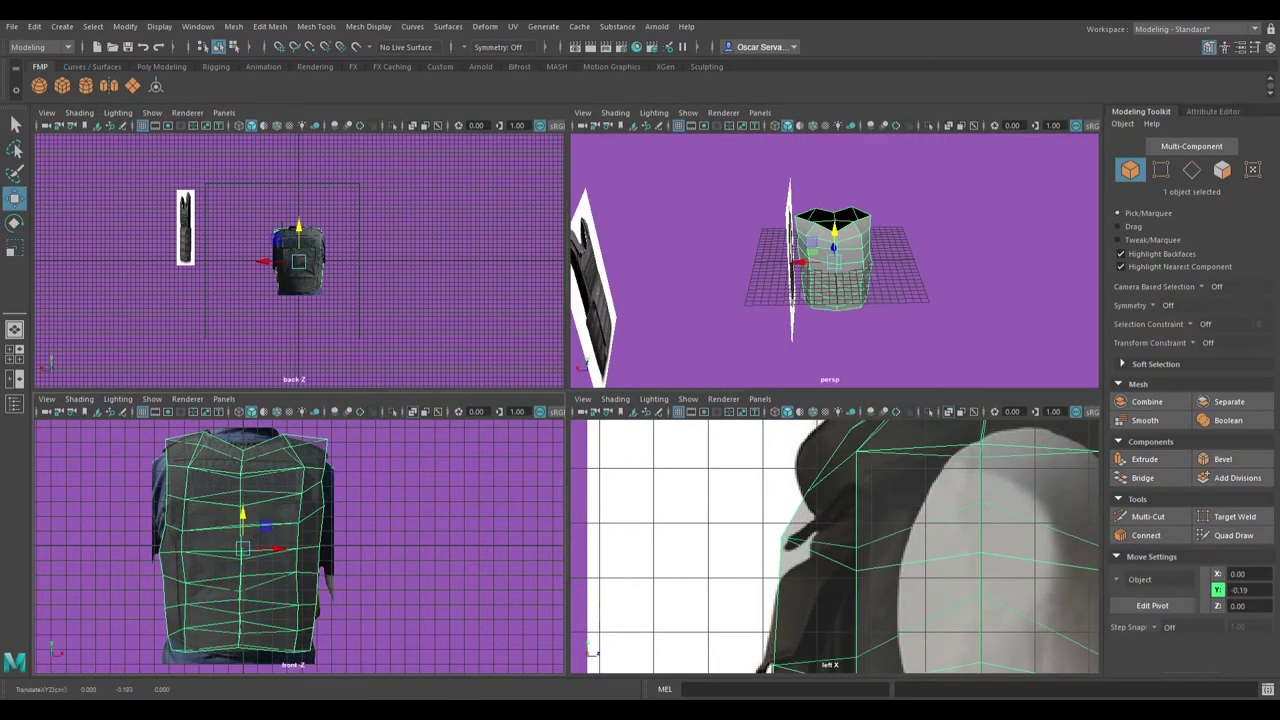
{"action": "key", "text": "space"}
Move the armhole-edge vertices right and up onto the shoulder
{"action": "key", "text": "F9"}
{"action": "key", "text": "w"}
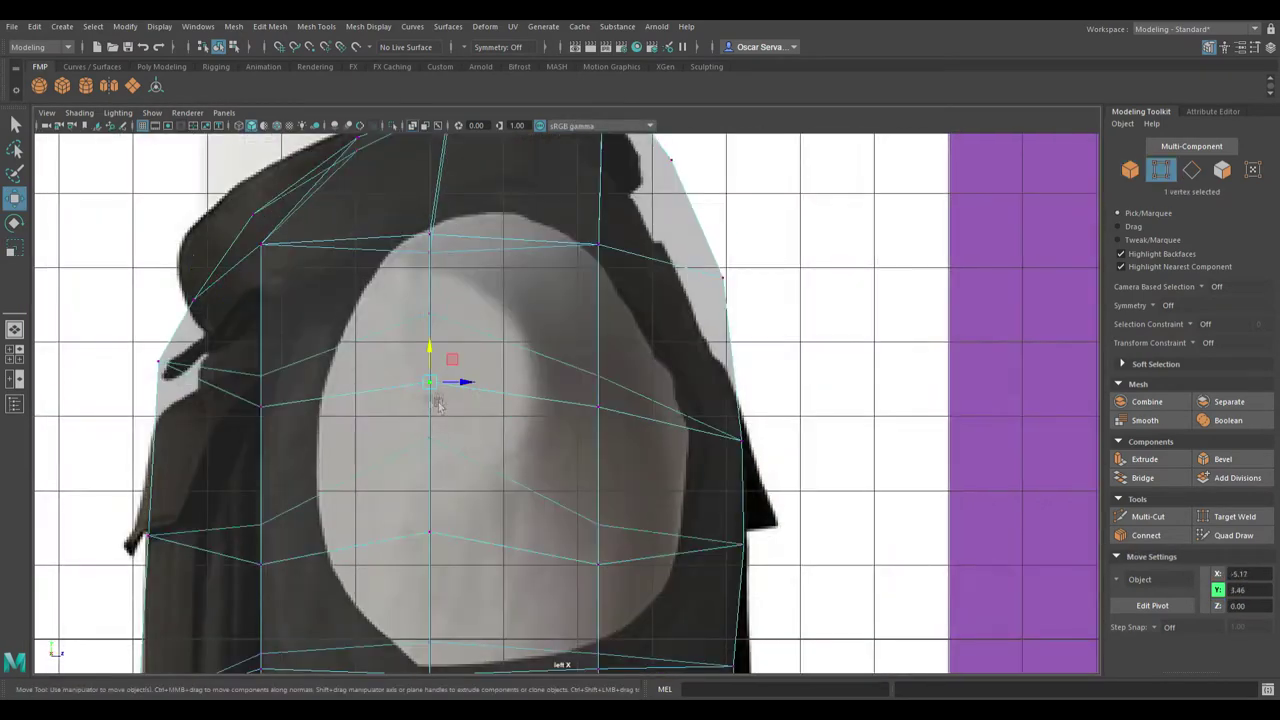
{"action": "left_click_drag", "start_coordinate": [436, 248], "coordinate": [475, 225]}
{"action": "left_click_drag", "start_coordinate": [273, 401], "coordinate": [341, 401]}
{"action": "middle_click_drag", "start_coordinate": [341, 401], "coordinate": [349, 301], "text": "alt"}
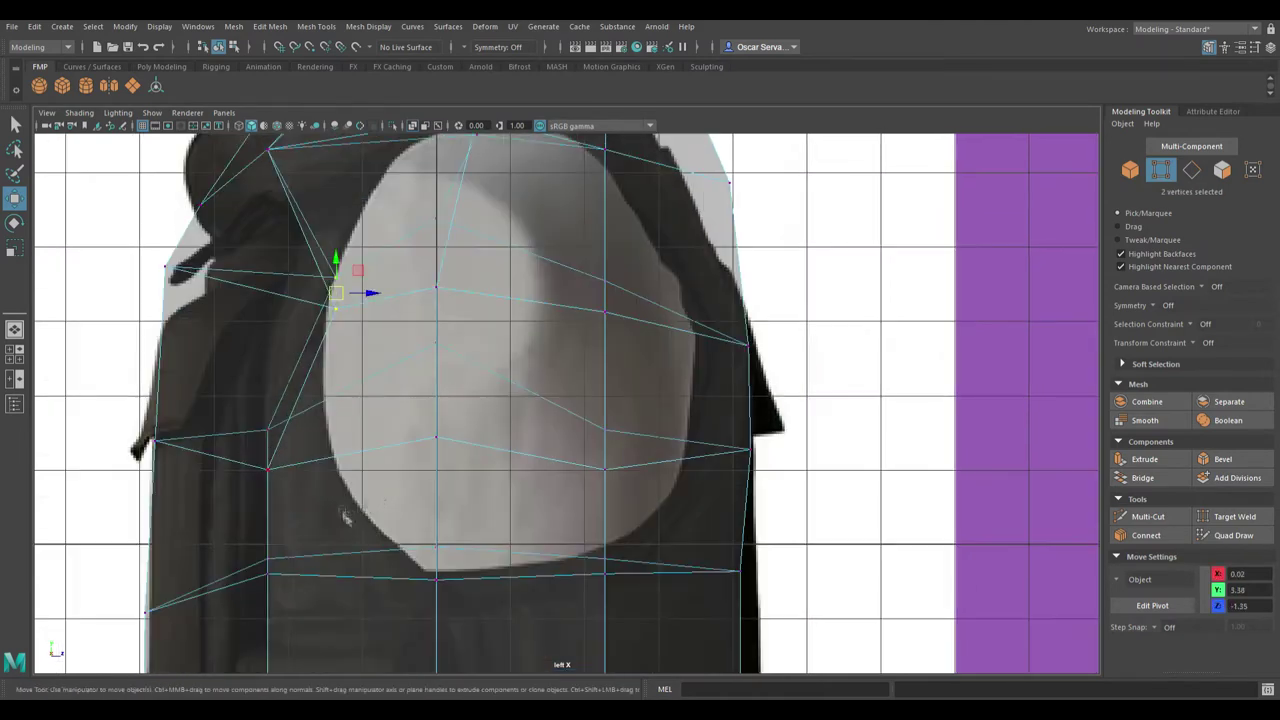
{"action": "left_click_drag", "start_coordinate": [450, 395], "coordinate": [678, 410]}
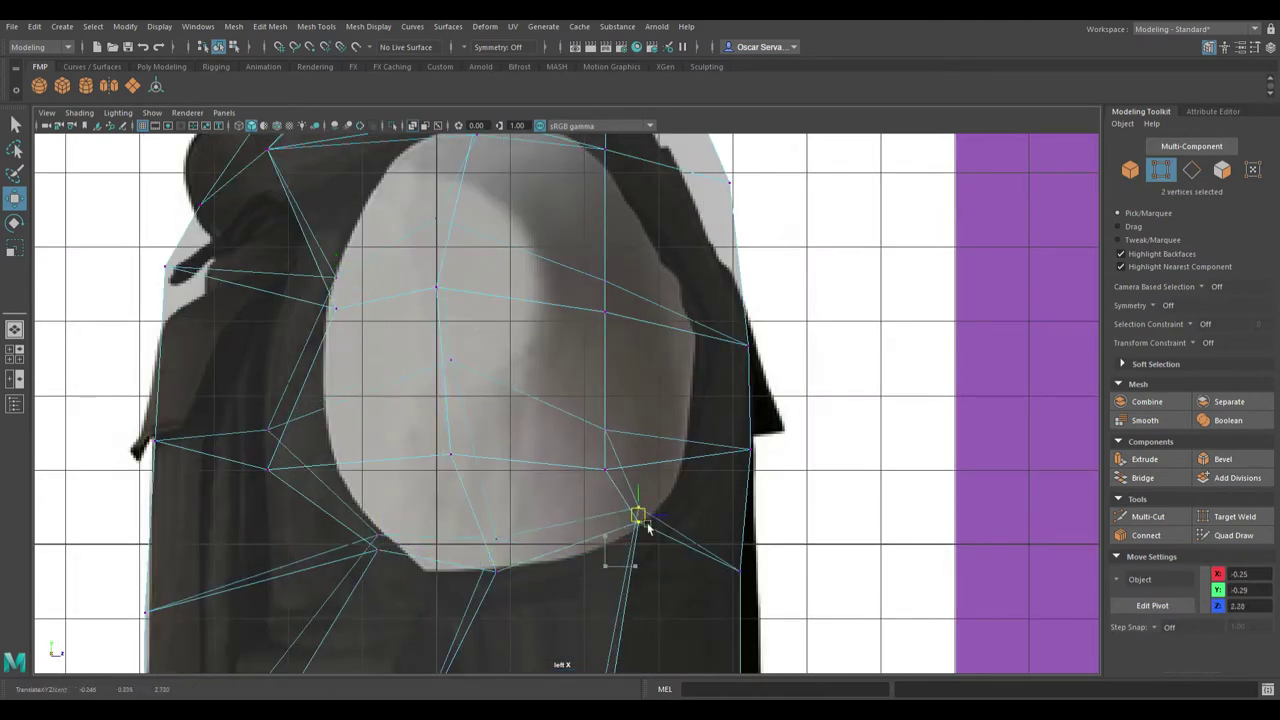
{"action": "middle_click_drag", "start_coordinate": [678, 410], "coordinate": [690, 580], "text": "alt"}
Reposition the armhole's bottom vertex to match the side reference
{"action": "left_click", "coordinate": [631, 360]}
{"action": "key", "text": "space"}
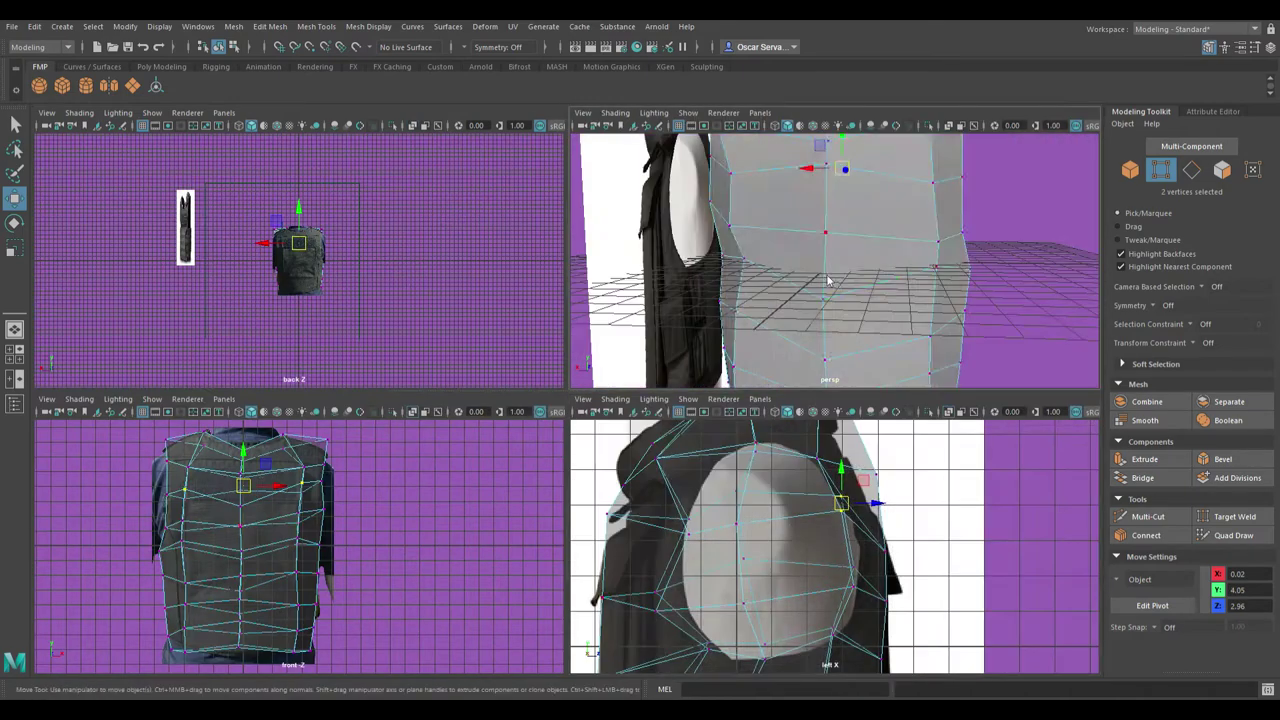
{"action": "key", "text": "F11"}
{"action": "key", "text": "F9"}
{"action": "key", "text": "space"}
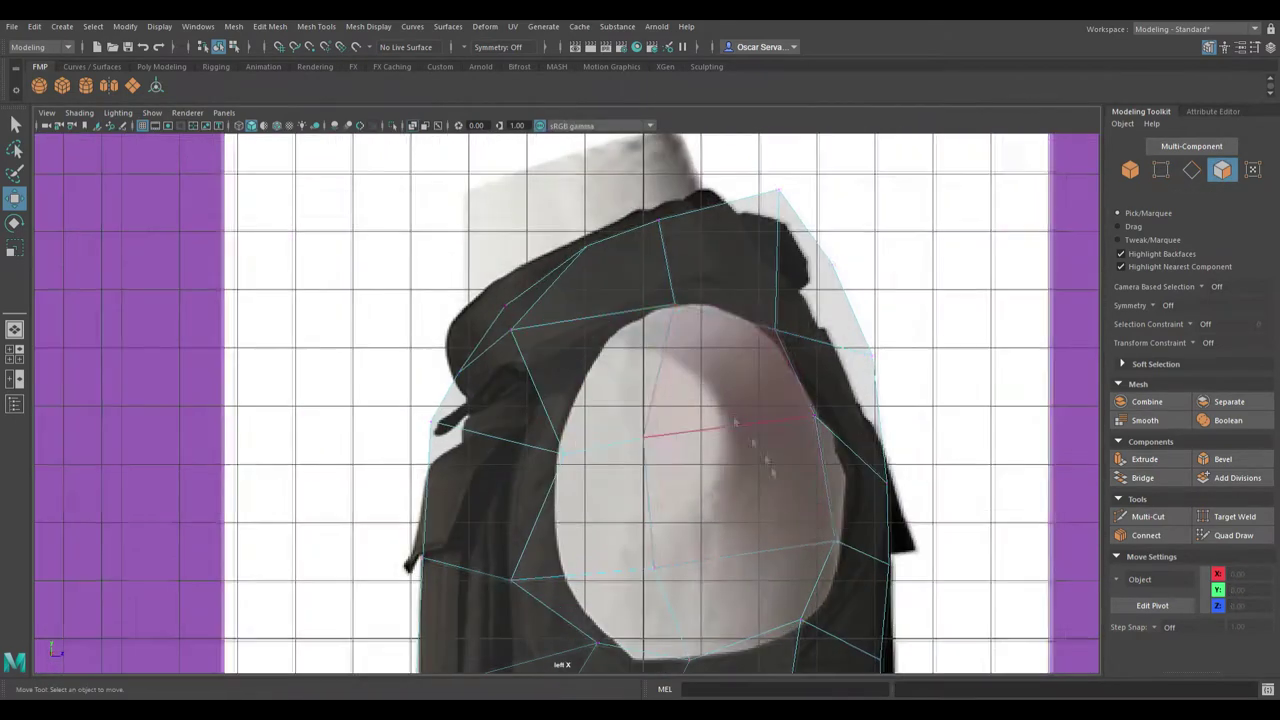
{"action": "left_click", "coordinate": [563, 456]}
{"action": "middle_click_drag", "start_coordinate": [563, 460], "coordinate": [460, 300], "text": "alt"}
{"action": "left_click", "coordinate": [630, 498]}
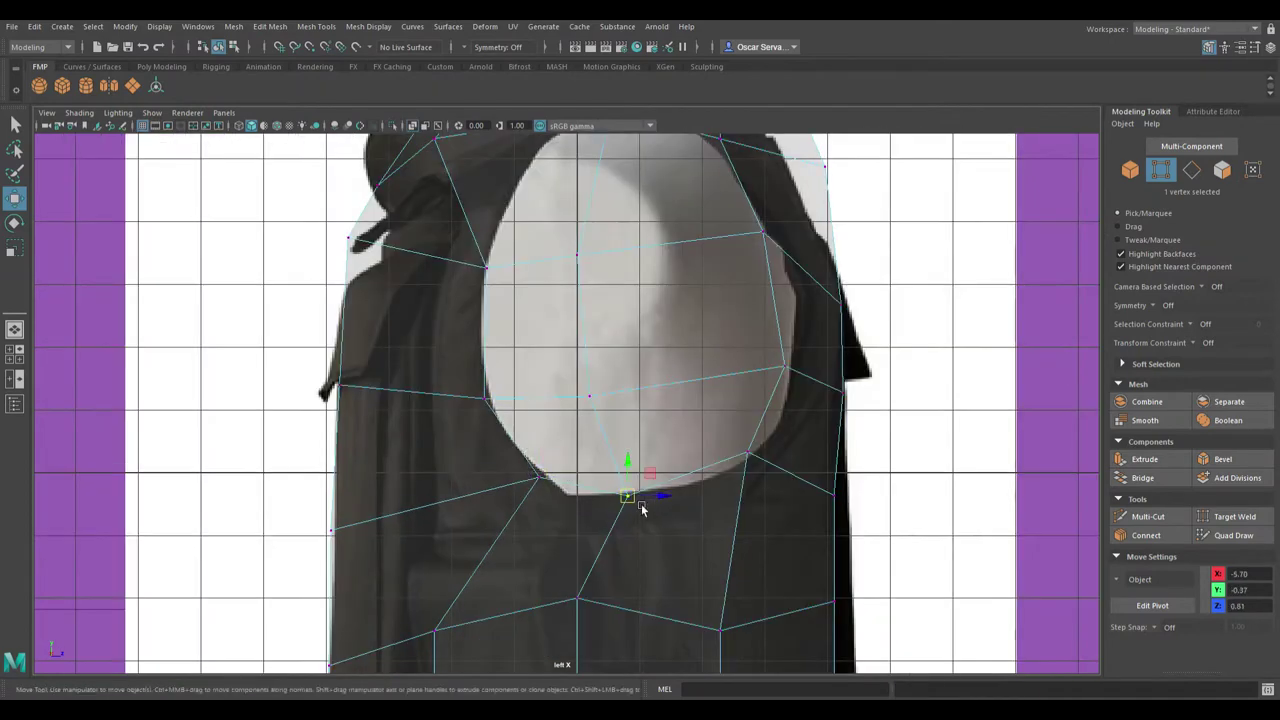
Round the armhole by moving its right- and left-edge vertices
{"action": "middle_click_drag", "start_coordinate": [760, 466], "coordinate": [690, 550], "text": "alt"}
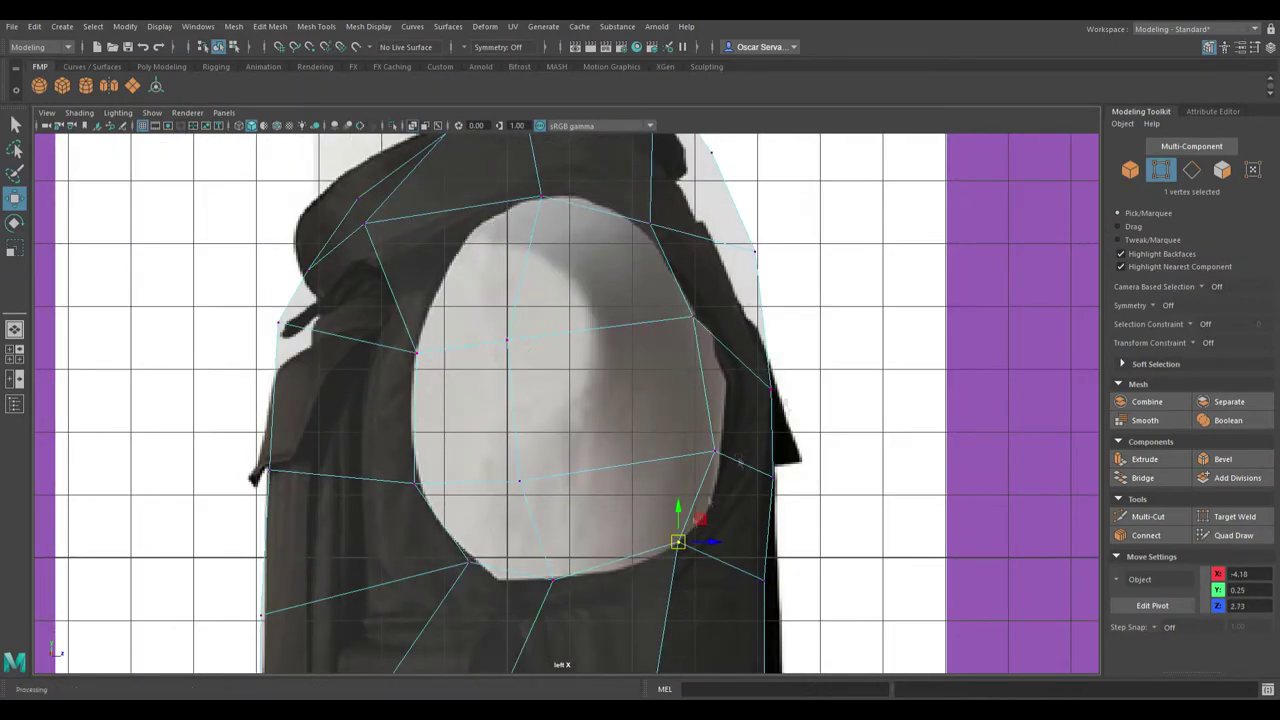
{"action": "middle_click_drag", "start_coordinate": [739, 463], "coordinate": [743, 277], "text": "alt"}
{"action": "left_click", "coordinate": [470, 377]}
{"action": "middle_click_drag", "start_coordinate": [605, 413], "coordinate": [527, 450]}
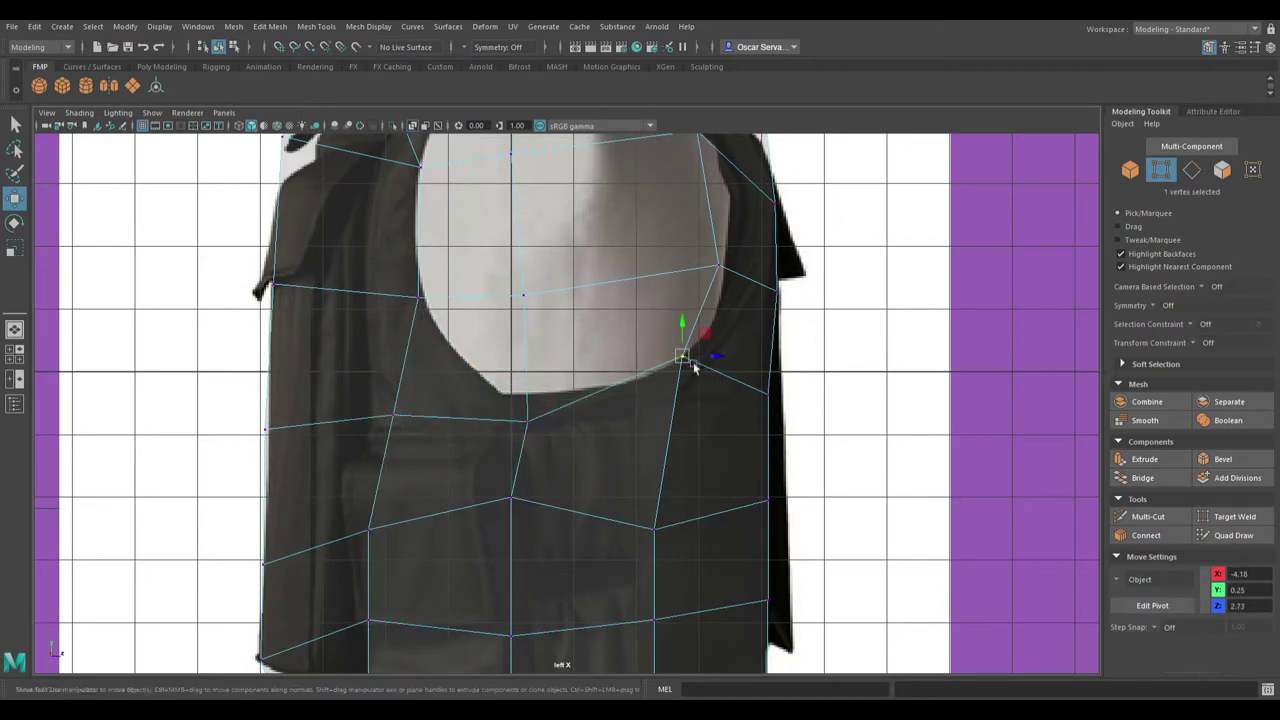
{"action": "middle_click_drag", "start_coordinate": [693, 362], "coordinate": [719, 528], "text": "alt"}
{"action": "key", "text": "space"}
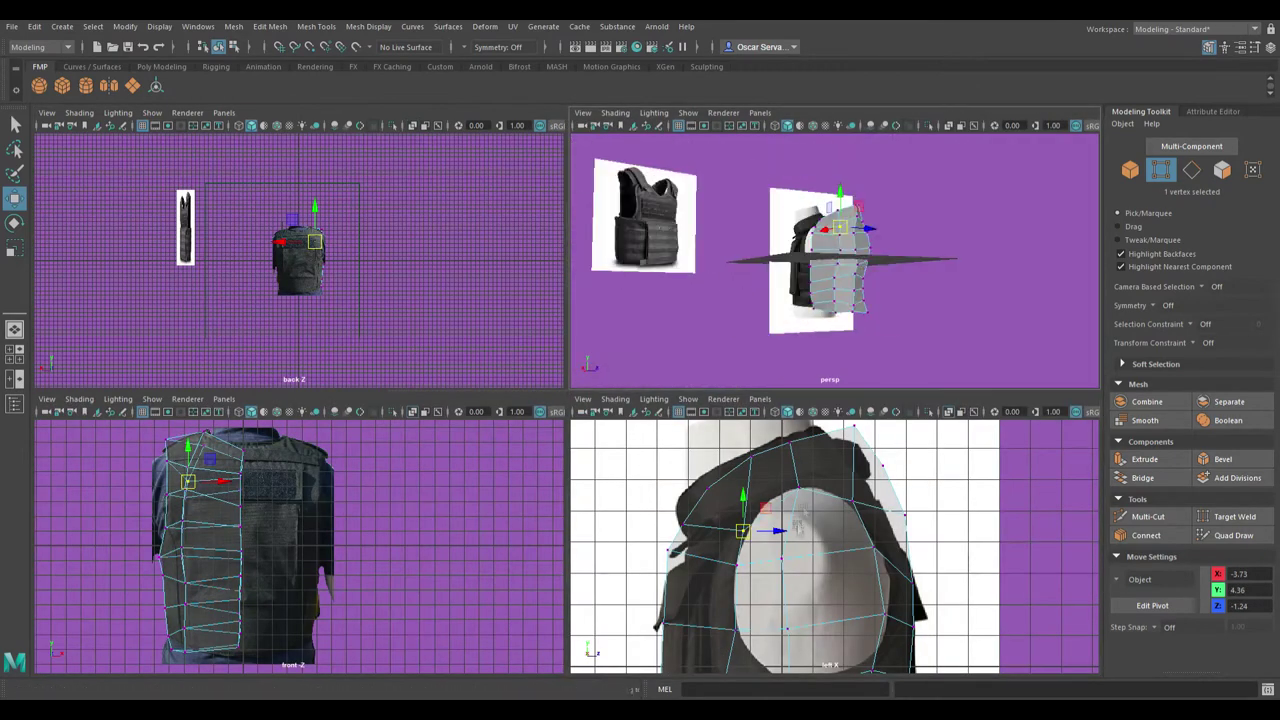
{"action": "key", "text": "space"}
{"action": "left_click", "coordinate": [661, 449]}
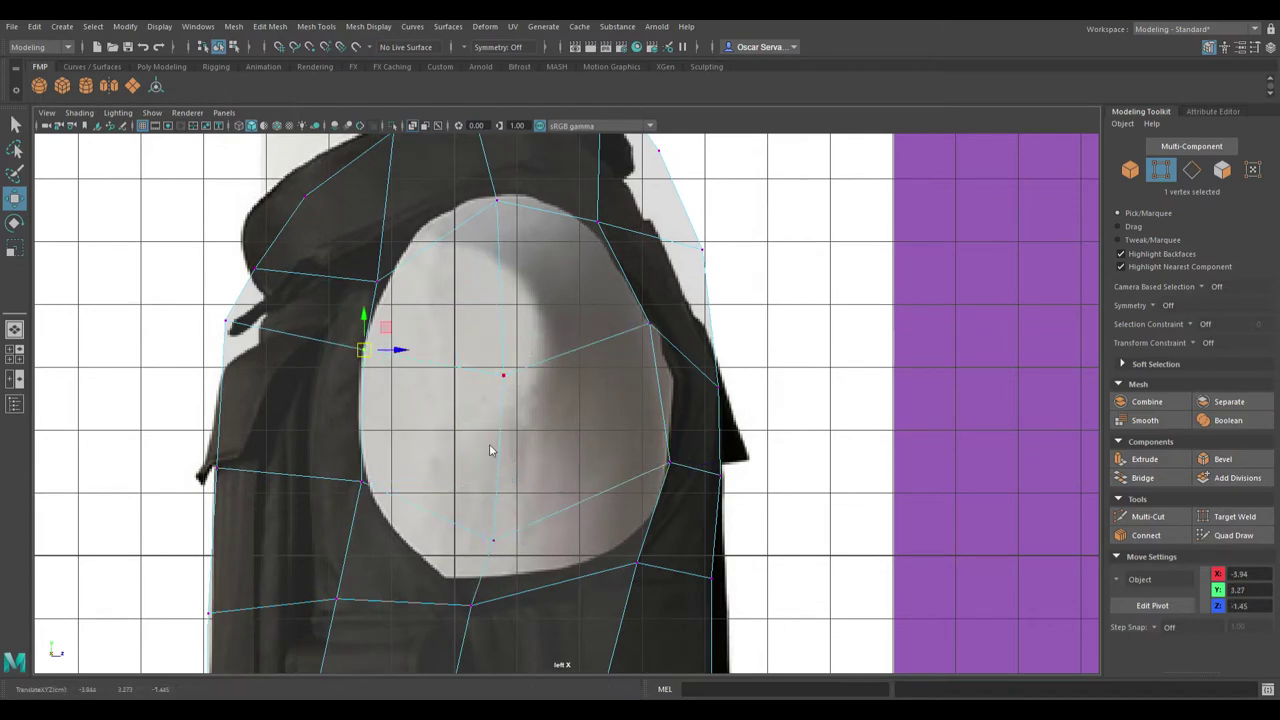
{"action": "right_click_drag", "start_coordinate": [489, 450], "coordinate": [557, 317]}
Inspect the reshaped armhole in perspective, then maximize the front view
{"action": "left_click", "coordinate": [400, 258]}
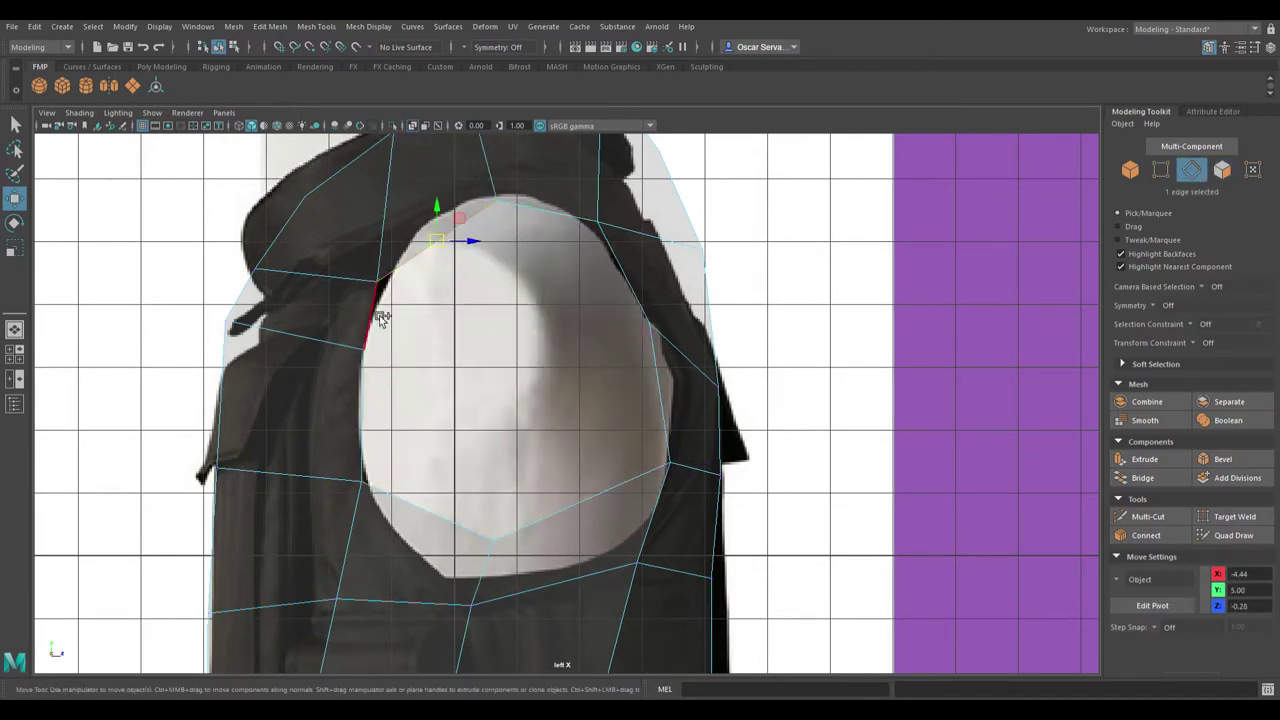
{"action": "key", "text": "space"}
{"action": "left_click_drag", "start_coordinate": [820, 260], "coordinate": [790, 255], "text": "alt"}
{"action": "key", "text": "space"}
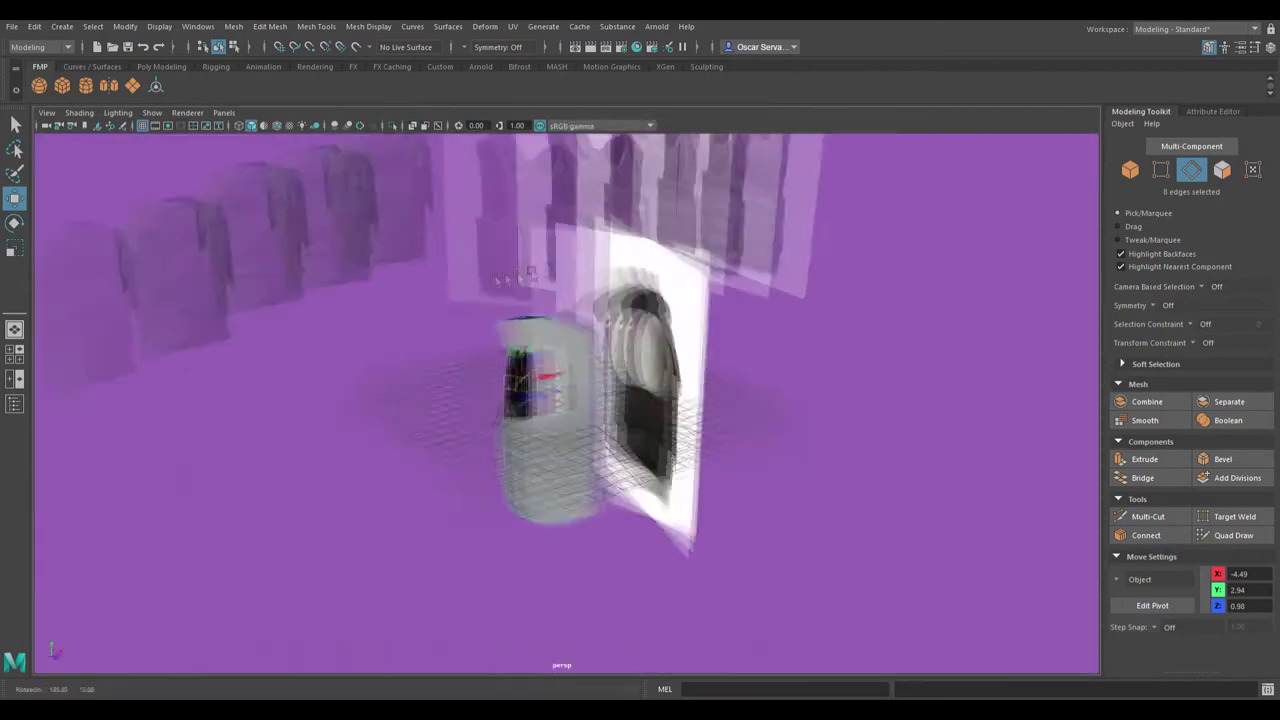
{"action": "mouse_move", "coordinate": [600, 380]}
{"action": "left_mouse_down", "text": "alt"}
{"action": "mouse_move", "coordinate": [518, 390]}
{"action": "mouse_move", "coordinate": [771, 391]}
{"action": "mouse_move", "coordinate": [650, 400]}
{"action": "left_mouse_up", "text": "alt"}
{"action": "key", "text": "space"}
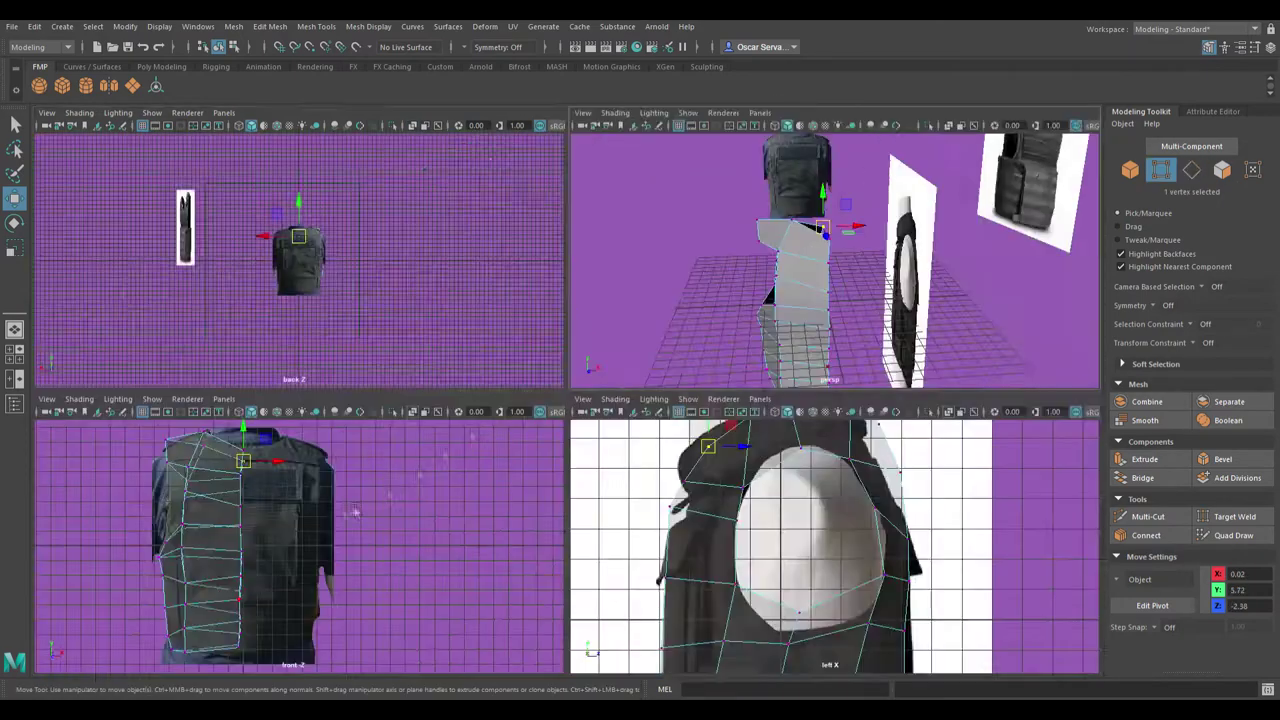
{"action": "key", "text": "space"}
{"action": "scroll", "coordinate": [461, 339], "scroll_direction": "up", "scroll_amount": 2}
Pull the vest's left-edge and shoulder vertices onto the front reference outline
{"action": "key", "text": "F9"}
{"action": "left_click", "coordinate": [386, 432]}
{"action": "mouse_move", "coordinate": [120, 467]}
{"action": "left_mouse_down"}
{"action": "mouse_move", "coordinate": [118, 370]}
{"action": "mouse_move", "coordinate": [122, 532]}
{"action": "mouse_move", "coordinate": [398, 530]}
{"action": "left_mouse_up"}
{"action": "left_click", "coordinate": [96, 522]}
{"action": "left_click", "coordinate": [390, 430], "text": "shift"}
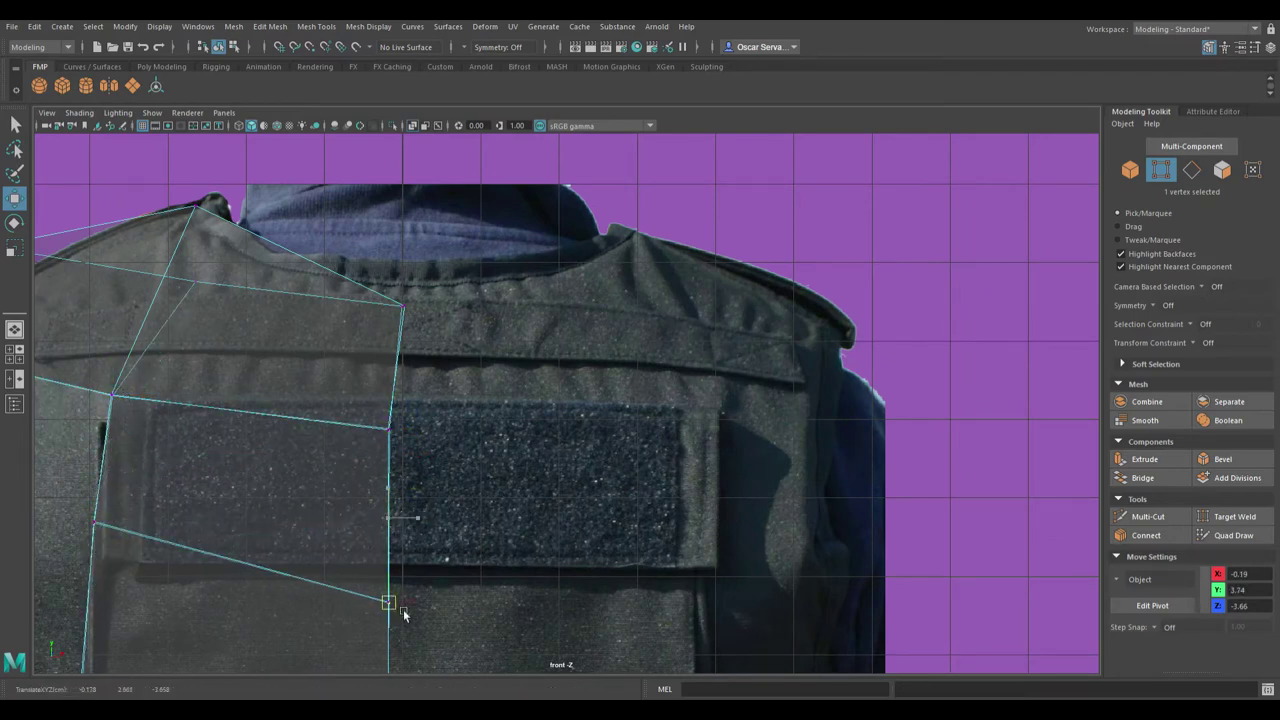
{"action": "middle_click_drag", "start_coordinate": [400, 300], "coordinate": [404, 470], "text": "alt"}
{"action": "left_click", "coordinate": [205, 378]}
{"action": "scroll", "coordinate": [210, 378], "scroll_direction": "down", "scroll_amount": 5}
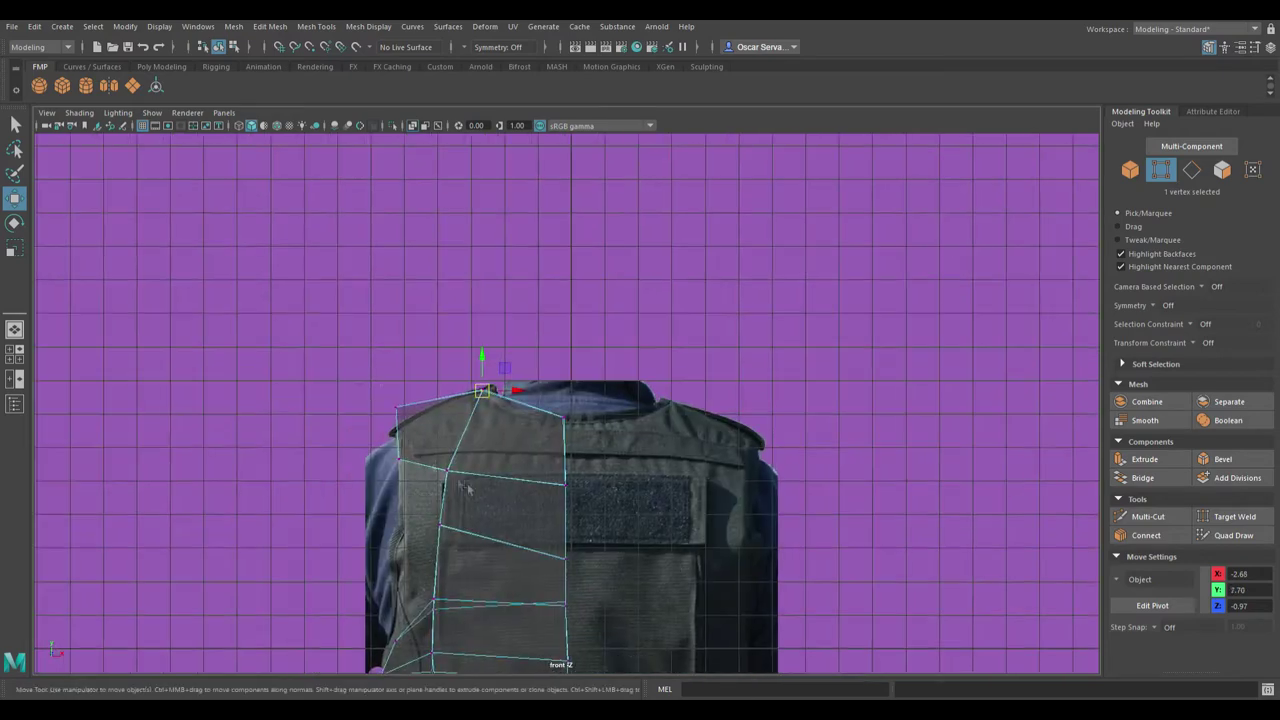
{"action": "middle_click_drag", "start_coordinate": [437, 452], "coordinate": [437, 272], "text": "alt"}
Move the lower left-edge vertex left onto the vest's edge in the photo
{"action": "left_click", "coordinate": [421, 512]}
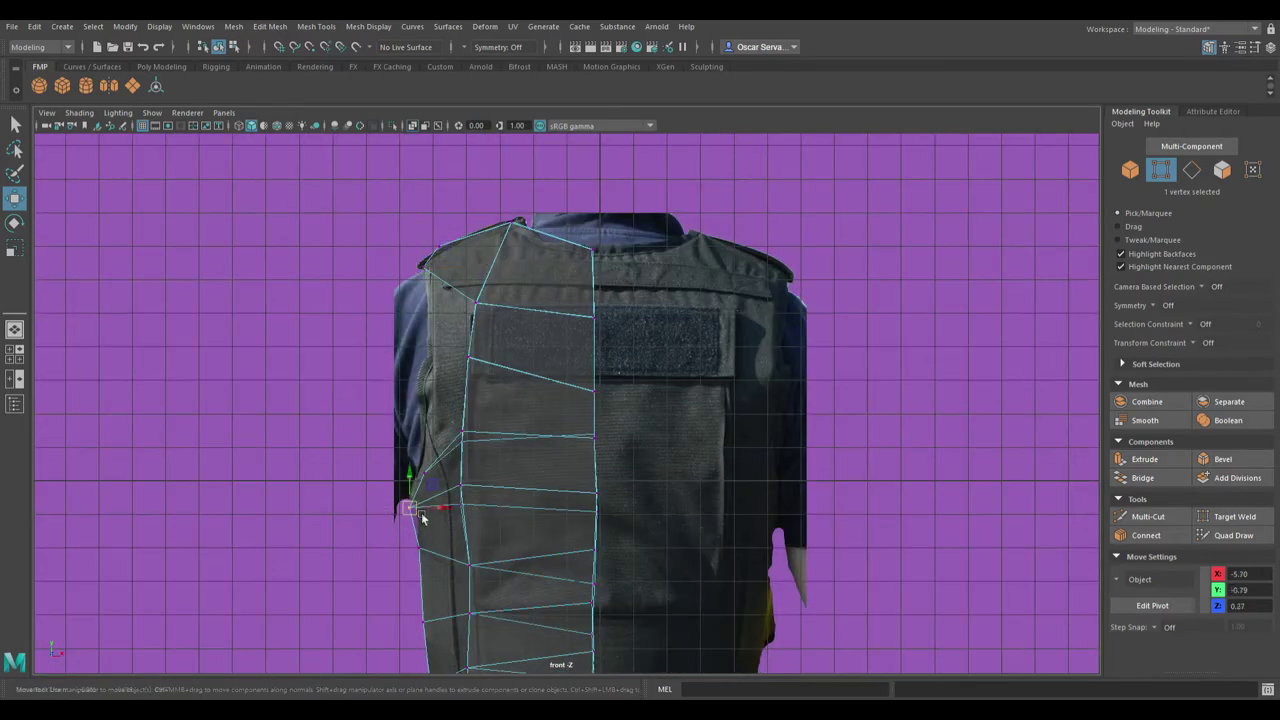
{"action": "left_click", "coordinate": [447, 303]}
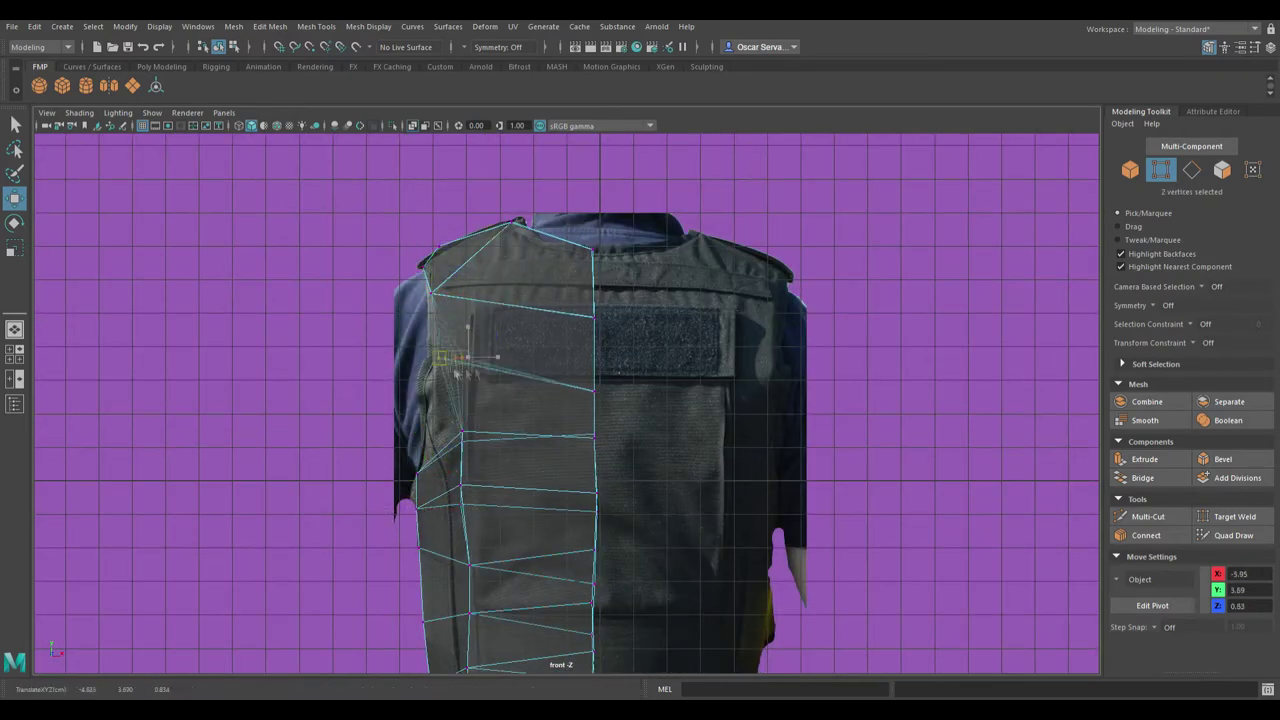
{"action": "left_click", "coordinate": [462, 435]}
{"action": "scroll", "coordinate": [474, 430], "scroll_direction": "up", "scroll_amount": 5}
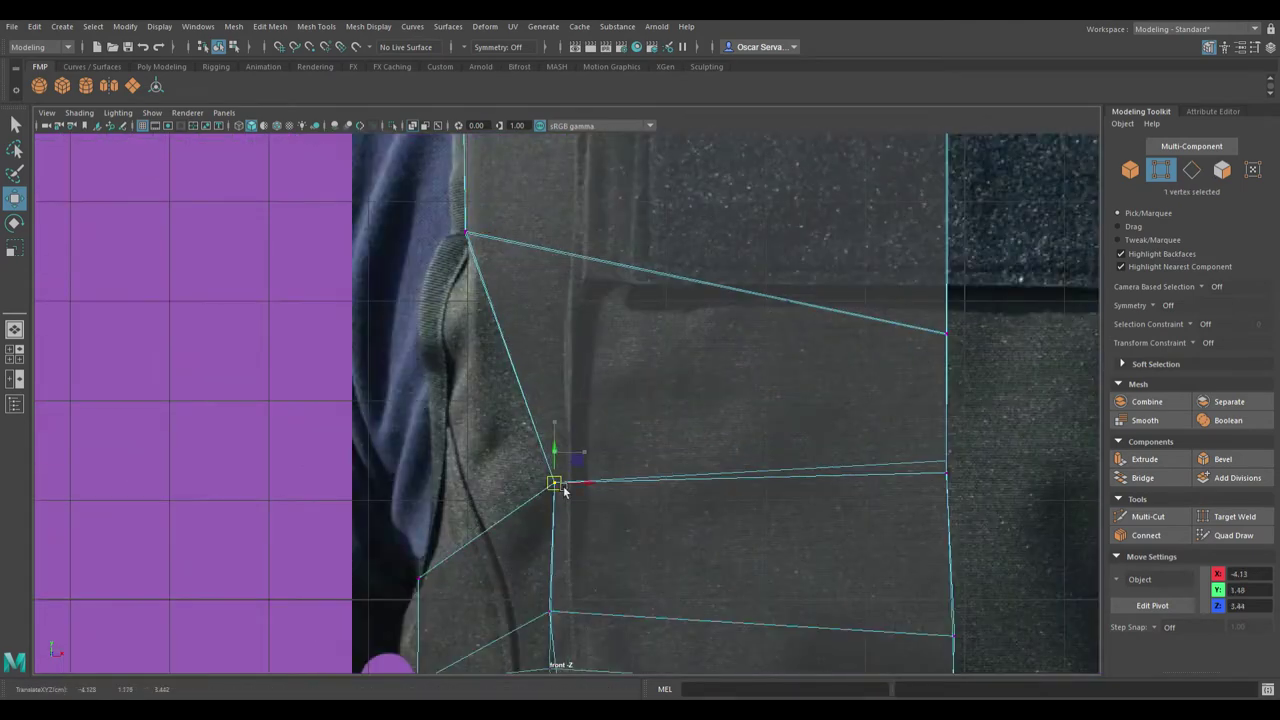
{"action": "left_click_drag", "start_coordinate": [556, 485], "coordinate": [457, 449]}
{"action": "scroll", "coordinate": [457, 449], "scroll_direction": "down", "scroll_amount": 5}
Collapse the two centre vertex columns together into a single column
{"action": "left_click", "coordinate": [540, 334], "text": "shift"}
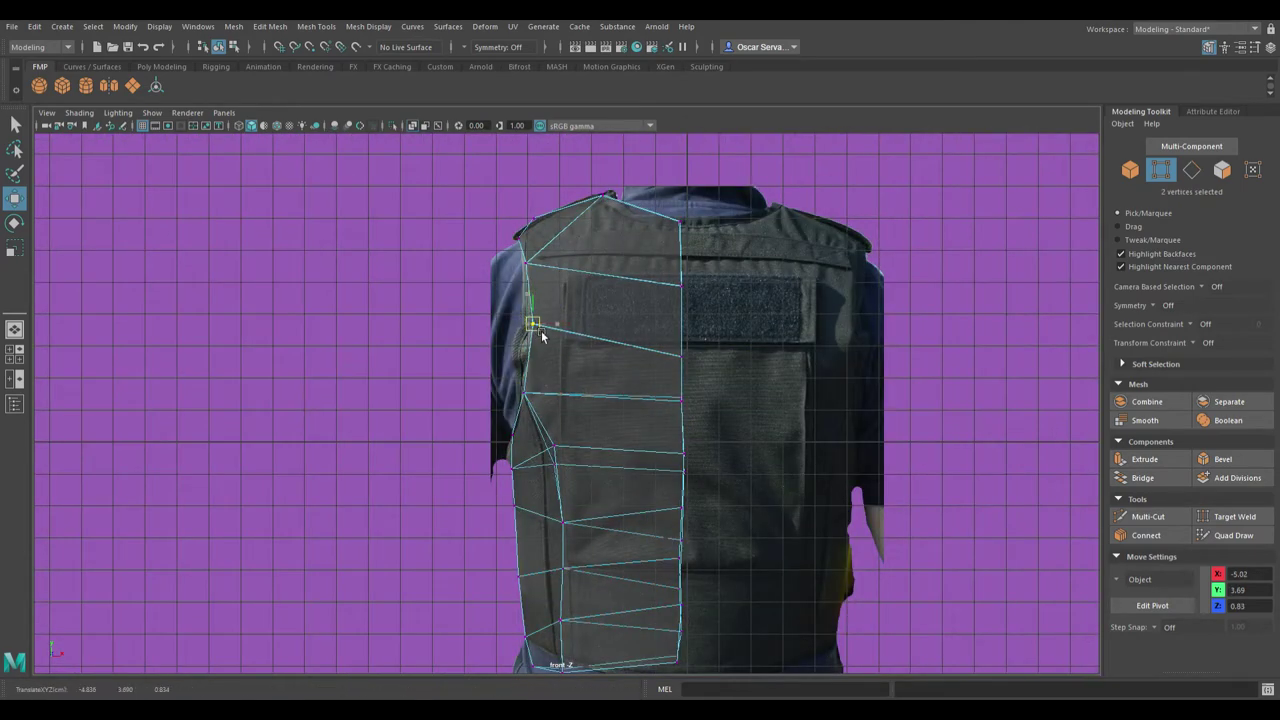
{"action": "scroll", "coordinate": [541, 336], "scroll_direction": "down", "scroll_amount": 3}
{"action": "left_click_drag", "start_coordinate": [577, 517], "coordinate": [608, 366]}
{"action": "left_click_drag", "start_coordinate": [640, 305], "coordinate": [607, 507]}
{"action": "left_click_drag", "start_coordinate": [548, 432], "coordinate": [592, 468]}
{"action": "scroll", "coordinate": [589, 536], "scroll_direction": "up", "scroll_amount": 5}
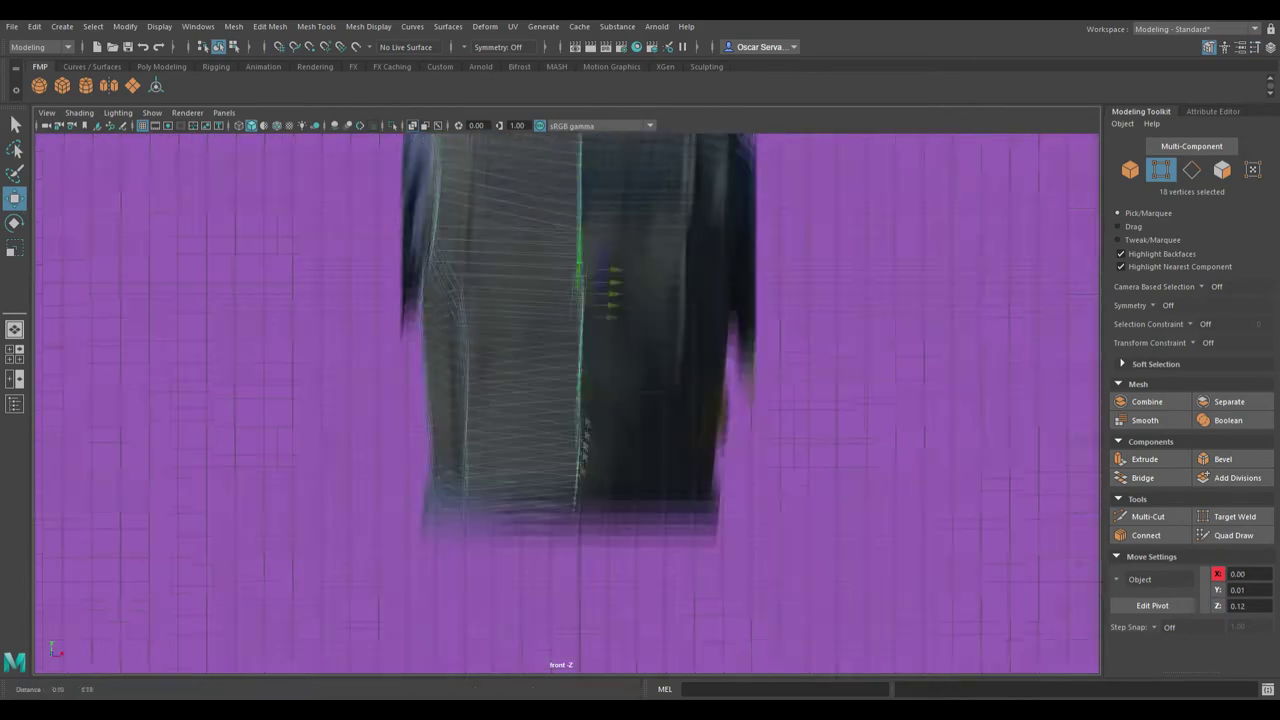
{"action": "left_click", "coordinate": [571, 463]}
{"action": "left_click", "coordinate": [574, 391]}
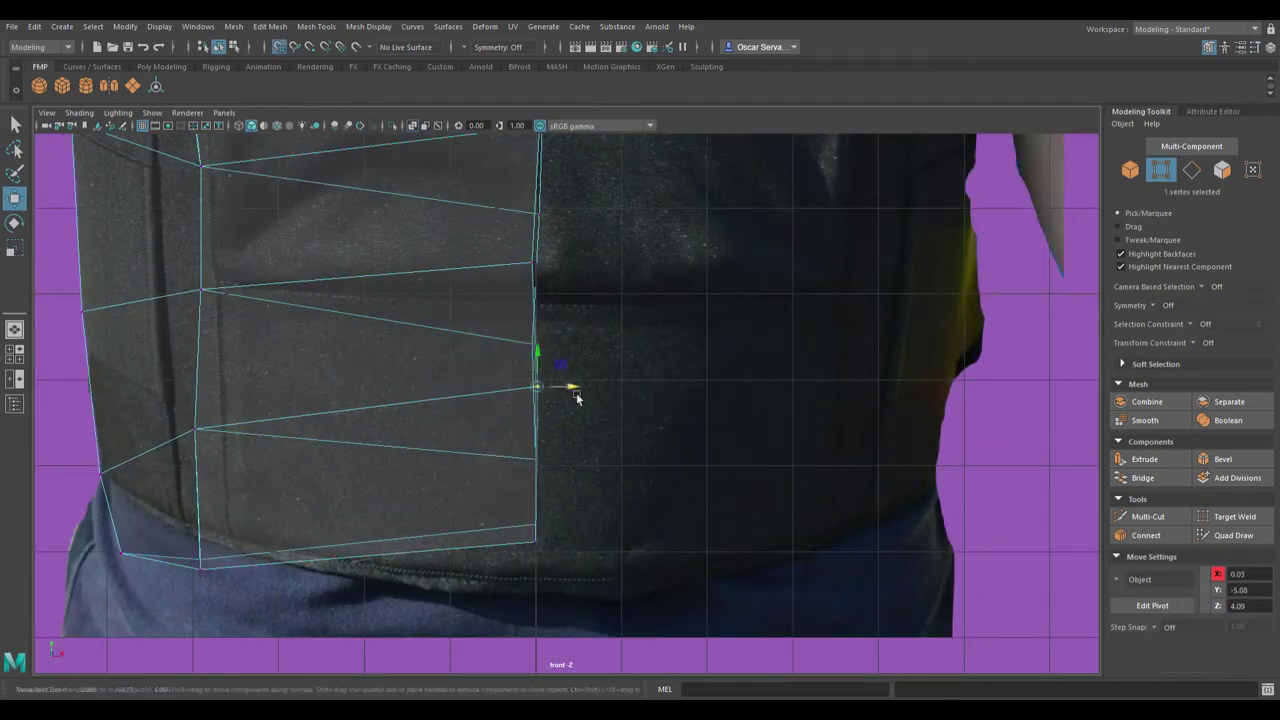
{"action": "scroll", "coordinate": [505, 422], "scroll_direction": "down", "scroll_amount": 3}
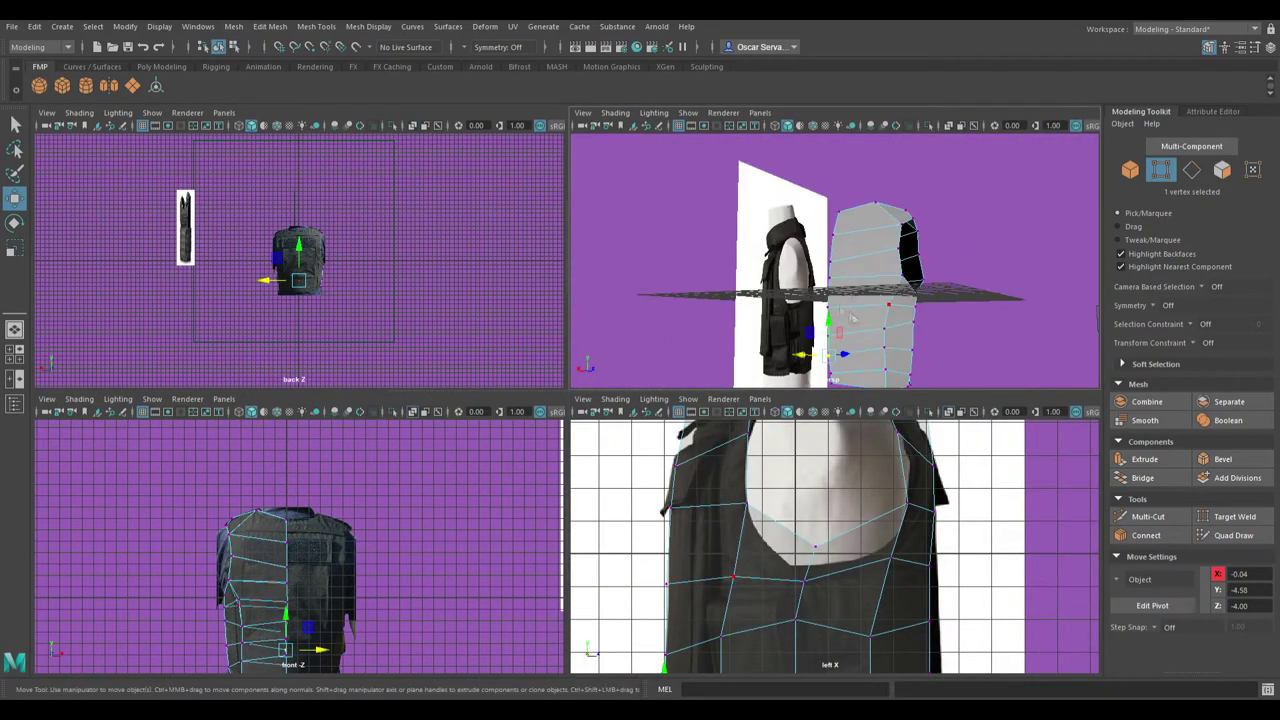
Return to object mode and orbit the perspective view close to the vest
{"action": "key", "text": "F8"}
{"action": "mouse_move", "coordinate": [853, 318]}
{"action": "left_mouse_down", "text": "alt"}
{"action": "mouse_move", "coordinate": [903, 343]}
{"action": "mouse_move", "coordinate": [790, 287]}
{"action": "left_mouse_up", "text": "alt"}
{"action": "left_click", "coordinate": [790, 287]}
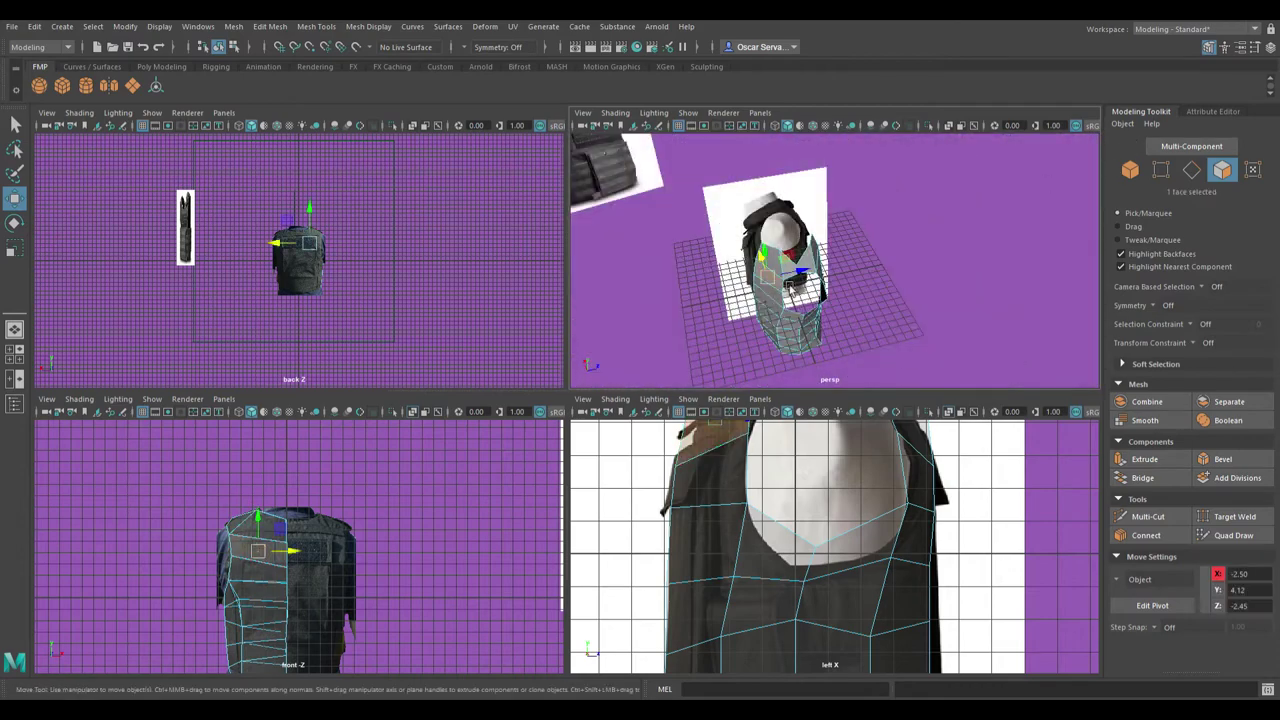
Mirror the half vest with Mesh > Mirror into a full symmetric vest
{"action": "key", "text": "F8"}
{"action": "scroll", "coordinate": [867, 322], "scroll_direction": "down", "scroll_amount": 3}
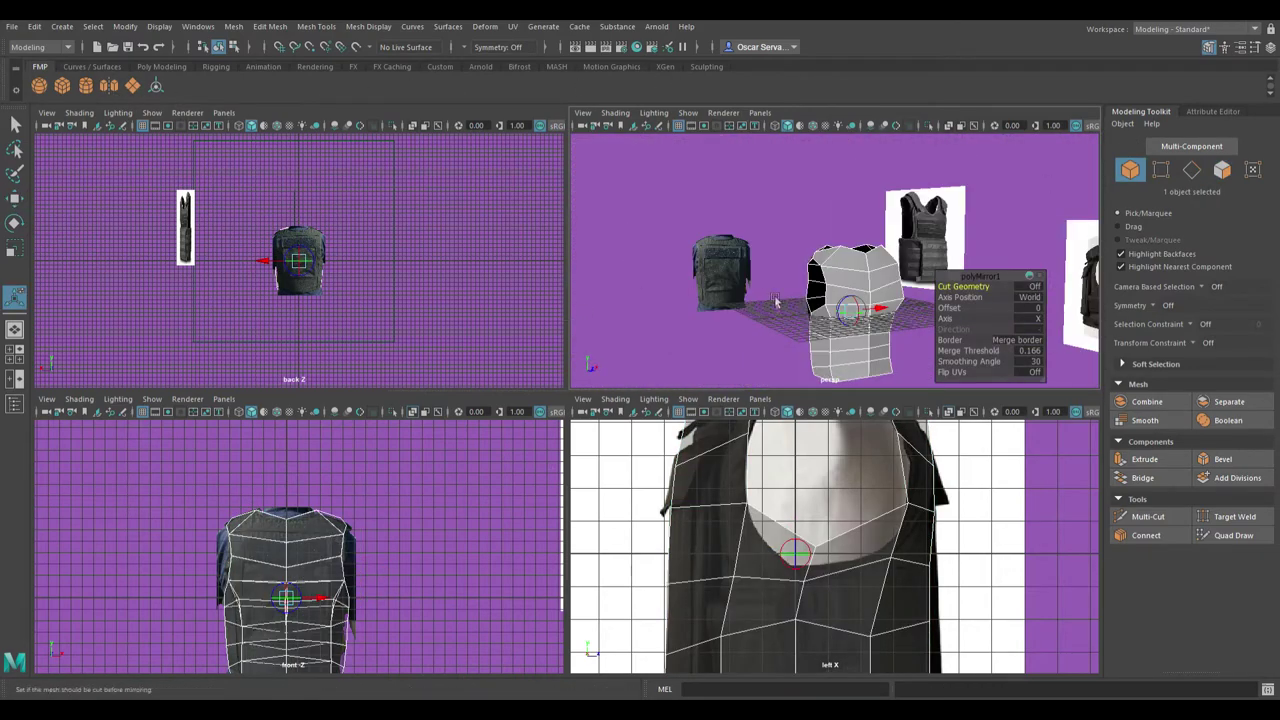
{"action": "scroll", "coordinate": [450, 500], "scroll_direction": "up", "scroll_amount": 5}
{"action": "key", "text": "q"}
{"action": "key", "text": "F9"}
{"action": "key", "text": "space"}
Bridge the border edges of the open shoulder gap
{"action": "left_click", "coordinate": [512, 593]}
{"action": "key", "text": "w"}
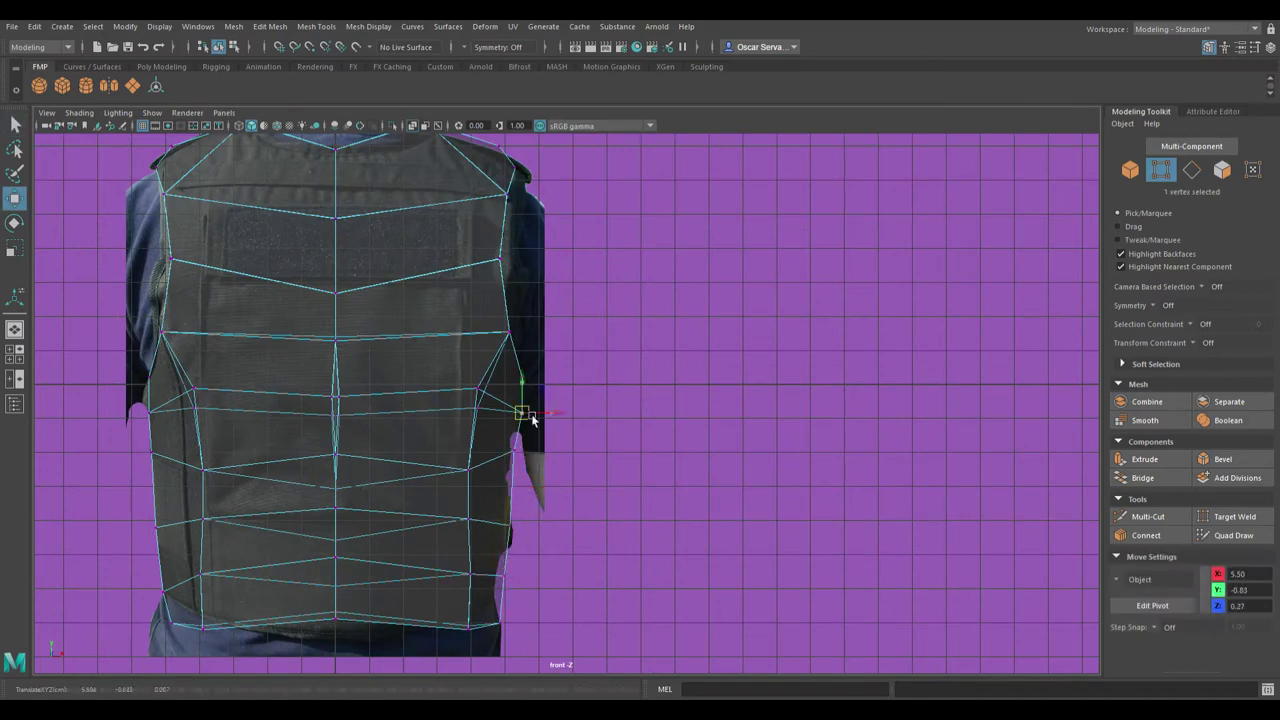
{"action": "key", "text": "space"}
{"action": "left_click_drag", "start_coordinate": [700, 300], "coordinate": [779, 250], "text": "alt"}
{"action": "key", "text": "F10"}
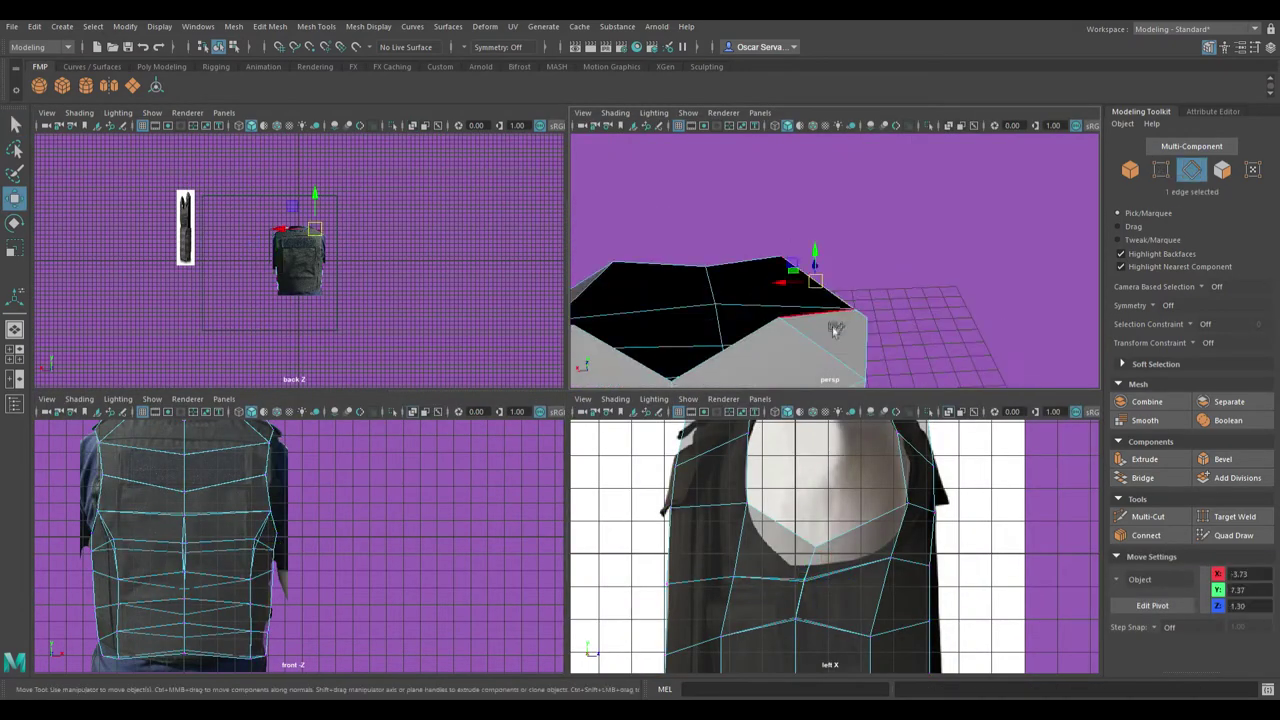
{"action": "double_click", "coordinate": [789, 268]}
{"action": "left_click", "coordinate": [1146, 481]}
Fill the remaining shoulder holes and delete the face over the opening
{"action": "mouse_move", "coordinate": [790, 280]}
{"action": "left_mouse_down", "text": "alt"}
{"action": "mouse_move", "coordinate": [910, 295]}
{"action": "mouse_move", "coordinate": [880, 300]}
{"action": "left_mouse_up", "text": "alt"}
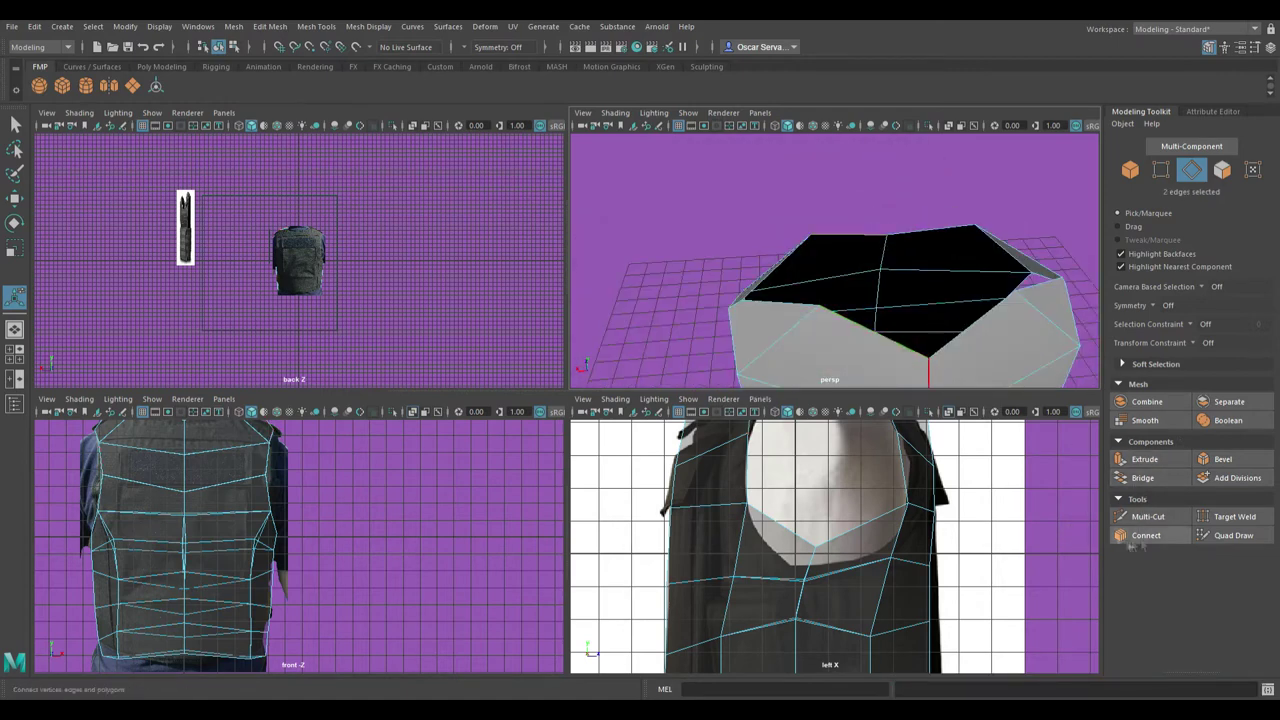
{"action": "left_click", "coordinate": [1146, 481]}
{"action": "left_click", "coordinate": [1142, 480]}
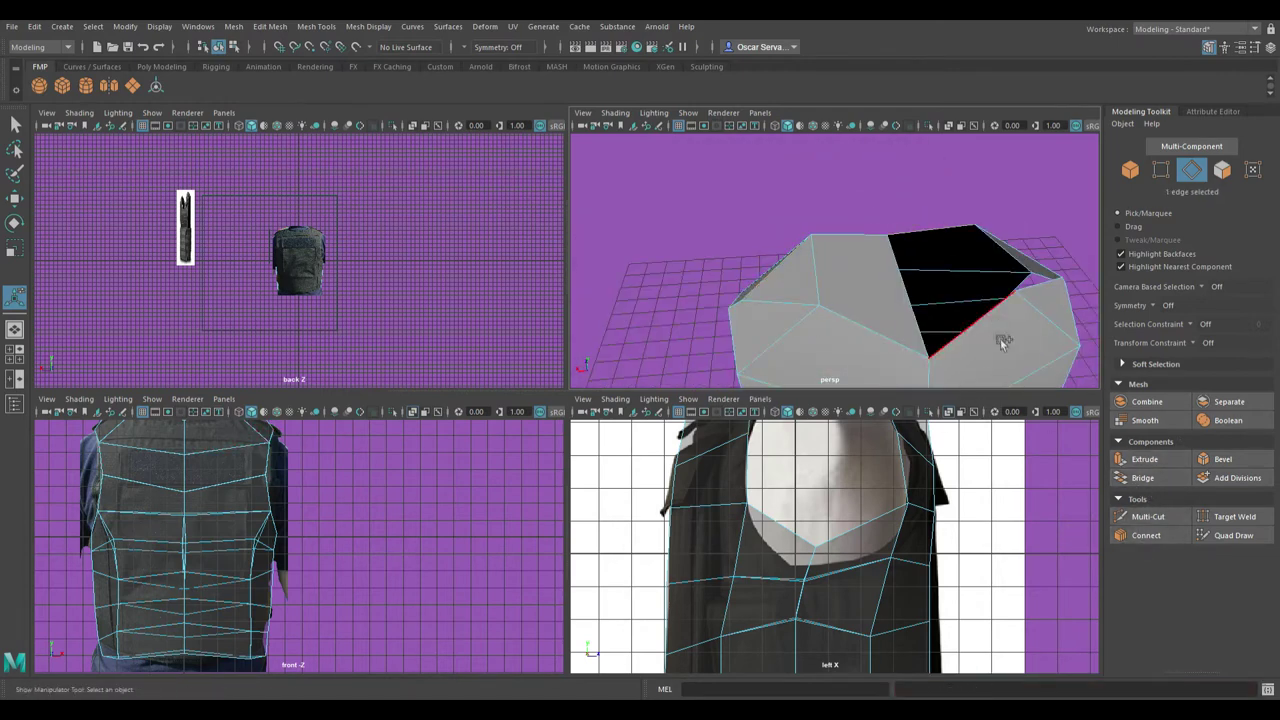
{"action": "right_click_drag", "start_coordinate": [1000, 342], "coordinate": [955, 300], "text": "shift"}
{"action": "left_click", "coordinate": [960, 312]}
{"action": "key", "text": "Delete"}
Target Weld the stray centre vertex onto its neighbour to close the seam
{"action": "left_click_drag", "start_coordinate": [952, 303], "coordinate": [820, 300], "text": "alt"}
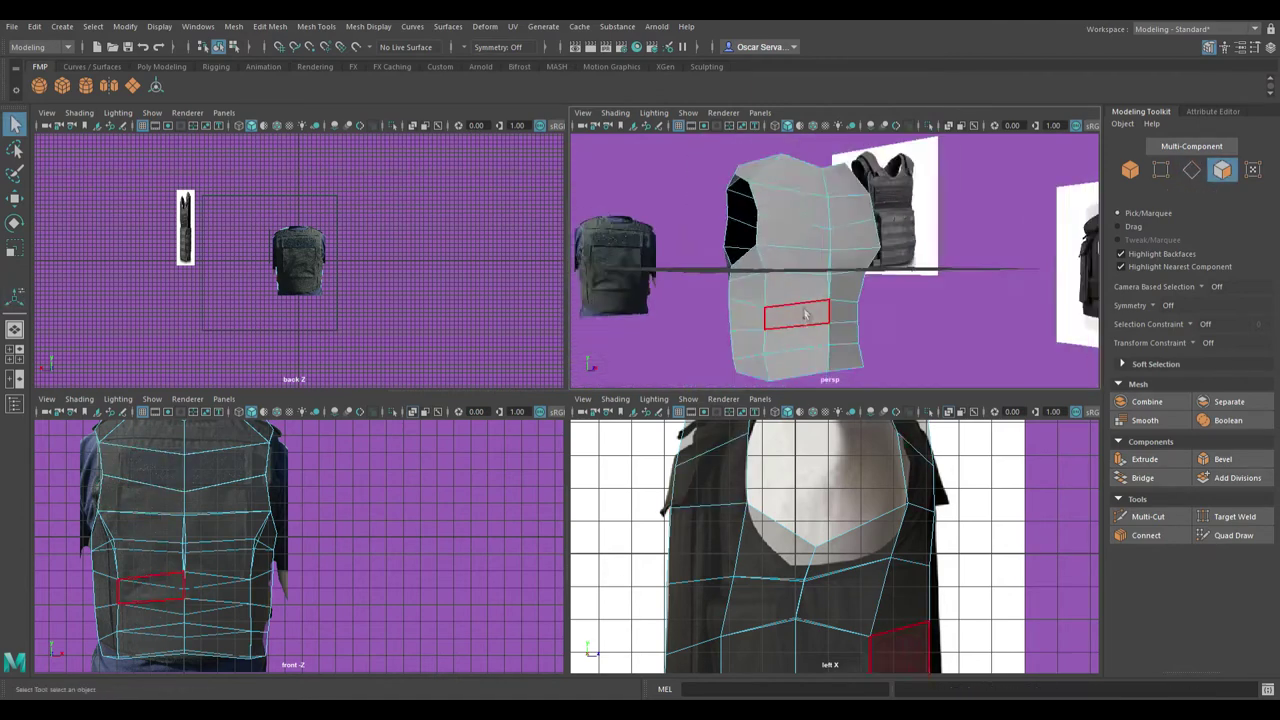
{"action": "scroll", "coordinate": [820, 300], "scroll_direction": "up", "scroll_amount": 3}
{"action": "key", "text": "F9"}
{"action": "left_click", "coordinate": [759, 297]}
{"action": "key", "text": "w"}
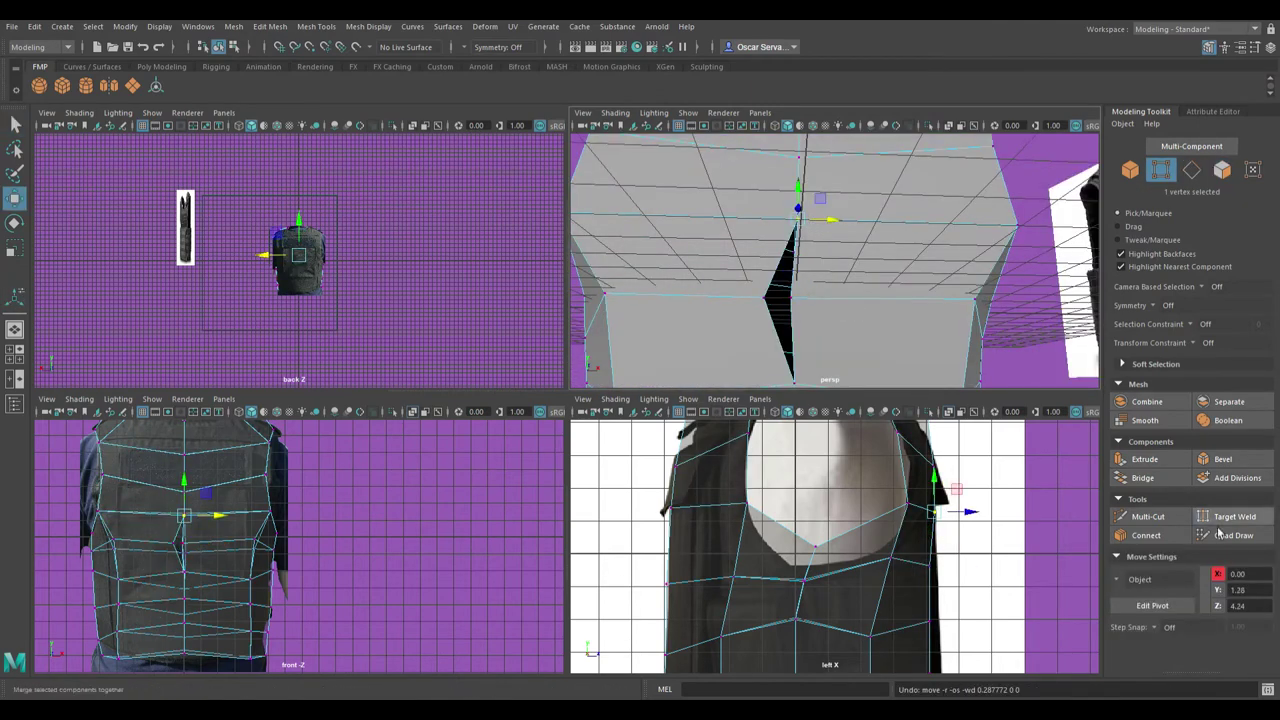
{"action": "left_click", "coordinate": [1226, 516]}
{"action": "left_click_drag", "start_coordinate": [797, 208], "coordinate": [792, 297]}
{"action": "scroll", "coordinate": [759, 307], "scroll_direction": "down", "scroll_amount": 5}
{"action": "scroll", "coordinate": [851, 314], "scroll_direction": "up", "scroll_amount": 5}
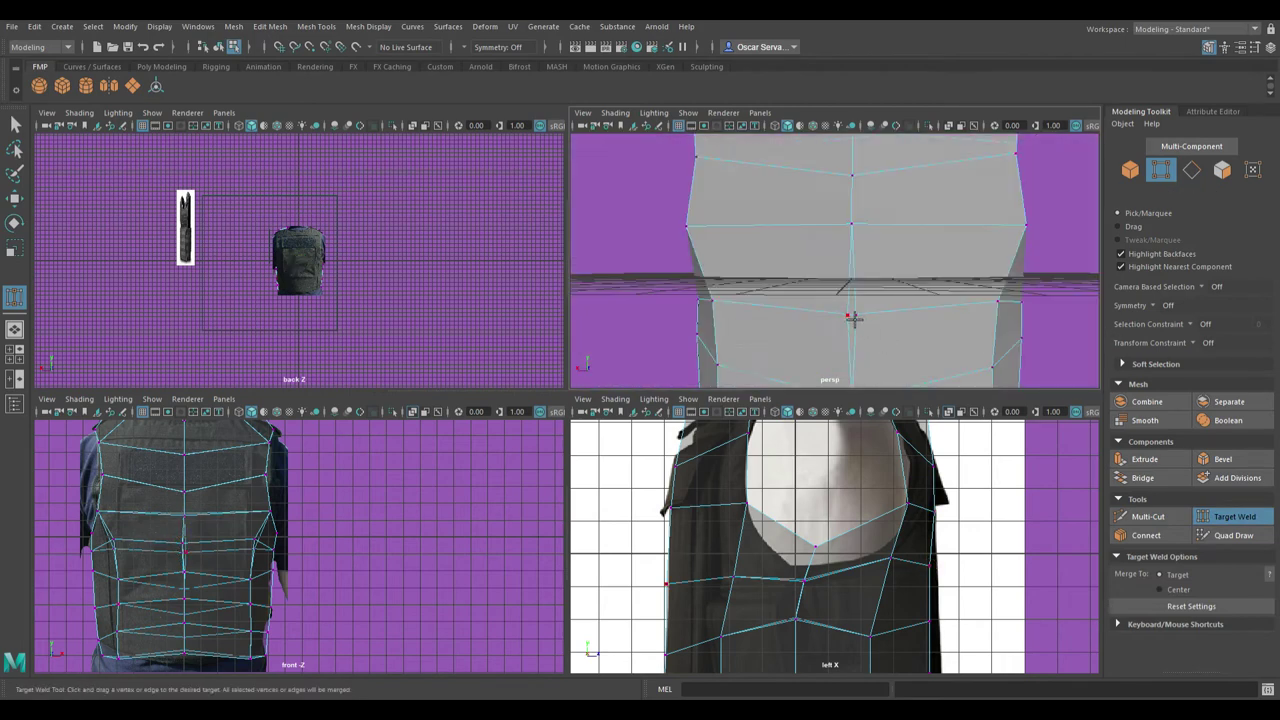
{"action": "key", "text": "w"}
{"action": "key", "text": "q"}
{"action": "scroll", "coordinate": [830, 280], "scroll_direction": "up", "scroll_amount": 3}
{"action": "scroll", "coordinate": [830, 280], "scroll_direction": "down", "scroll_amount": 3}
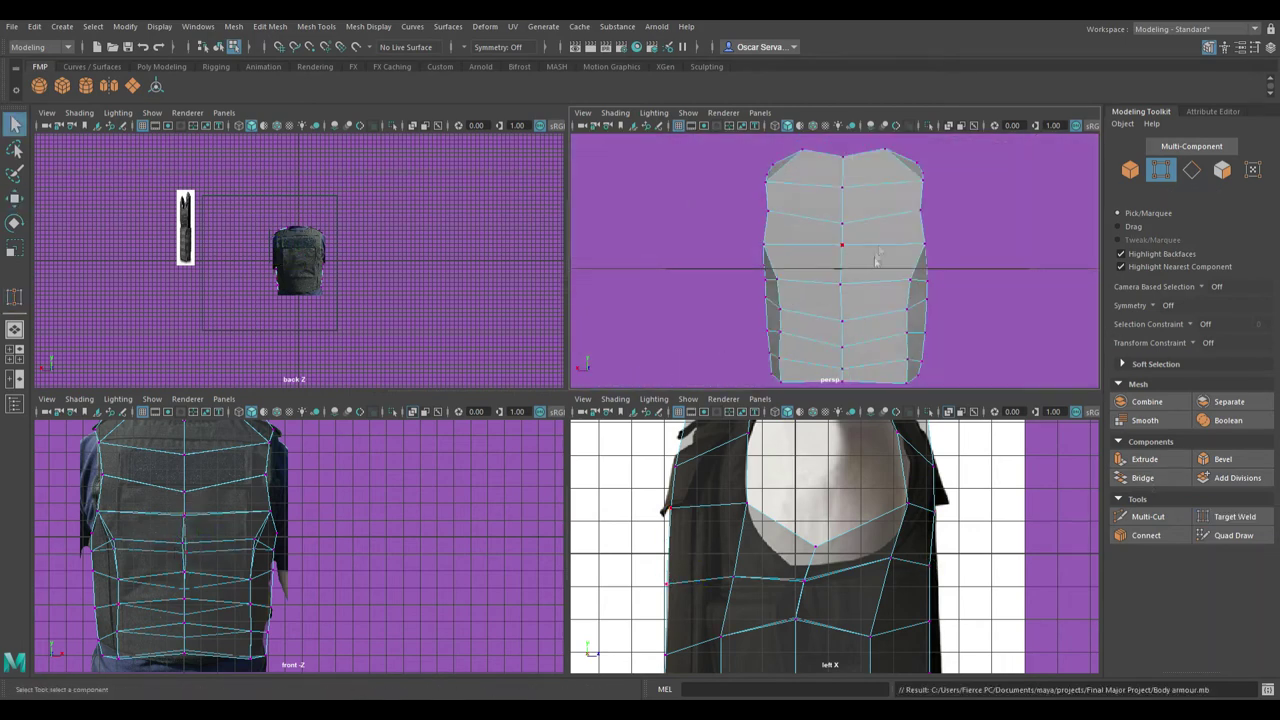
Push the selected chest faces forward along Z and save as Body armour.mb
{"action": "key", "text": "space"}
{"action": "left_click_drag", "start_coordinate": [600, 300], "coordinate": [467, 284], "text": "alt"}
{"action": "left_click", "coordinate": [467, 284], "text": "shift"}
{"action": "key", "text": "w"}
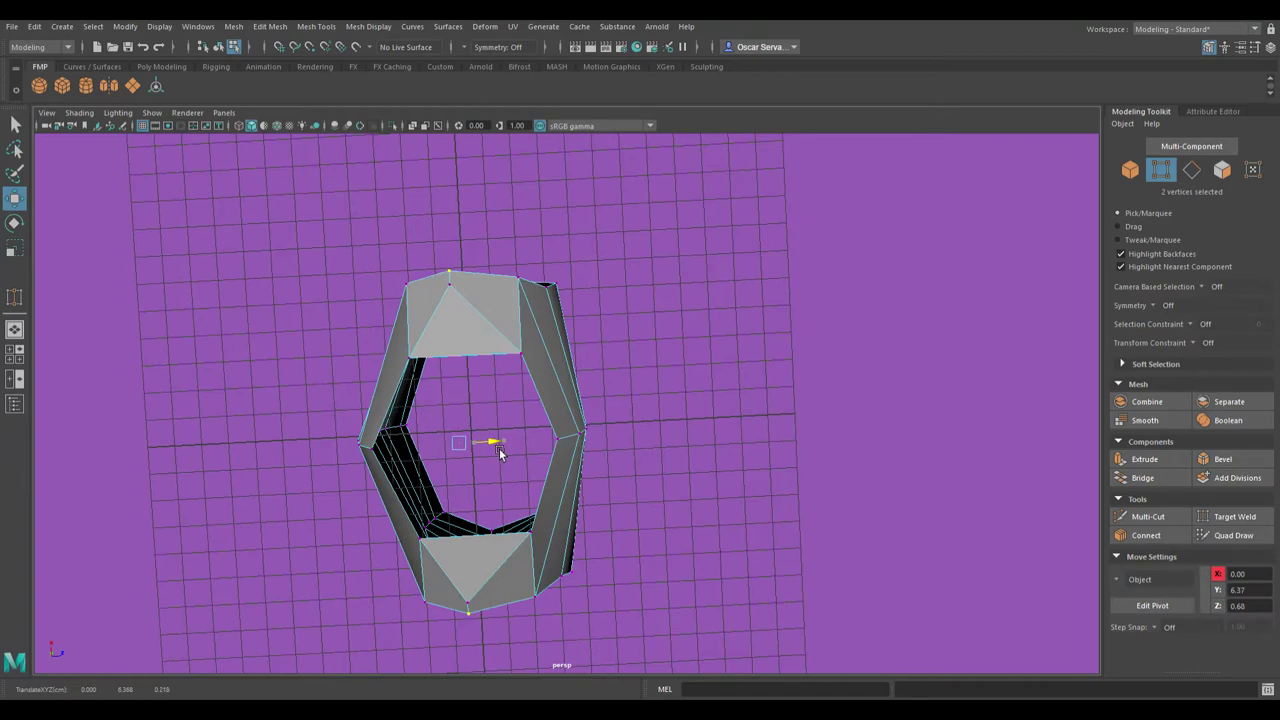
{"action": "mouse_move", "coordinate": [528, 452]}
{"action": "left_mouse_down", "text": "alt"}
{"action": "mouse_move", "coordinate": [414, 357]}
{"action": "mouse_move", "coordinate": [553, 377]}
{"action": "left_mouse_up", "text": "alt"}
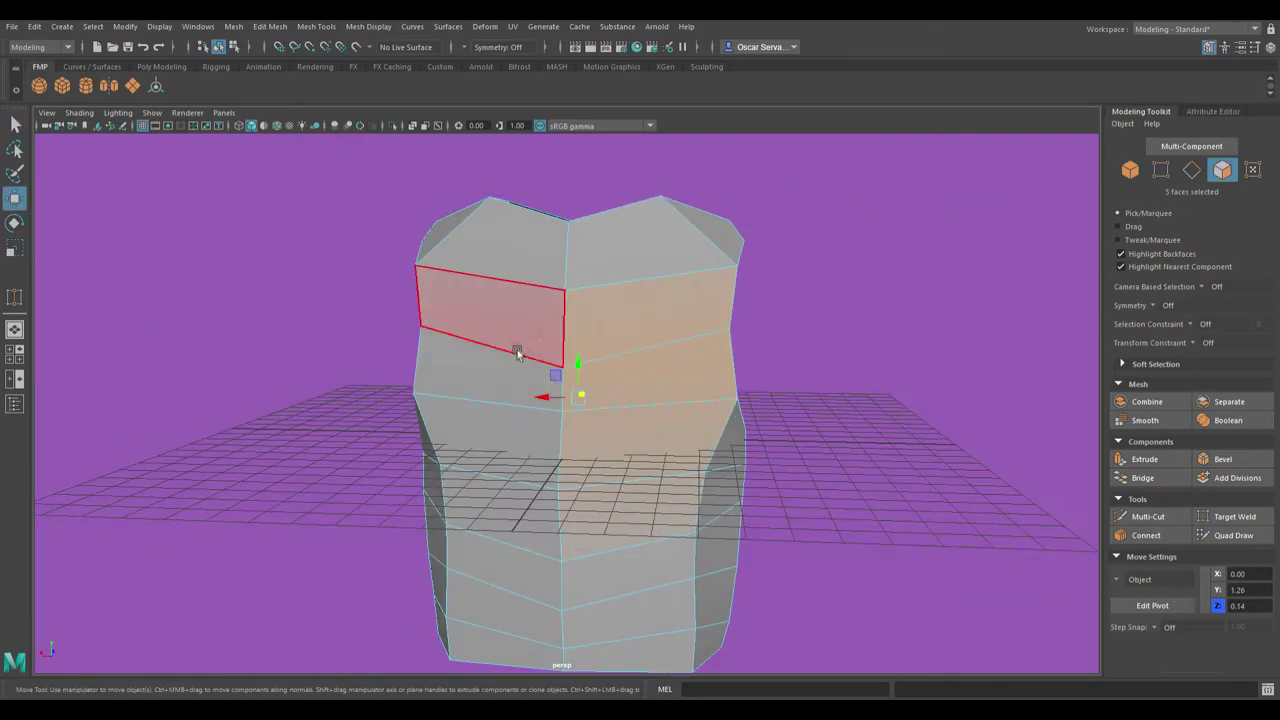
{"action": "mouse_move", "coordinate": [535, 365]}
{"action": "left_mouse_down", "text": "shift"}
{"action": "mouse_move", "coordinate": [520, 514]}
{"action": "mouse_move", "coordinate": [561, 357]}
{"action": "left_mouse_up", "text": "shift"}
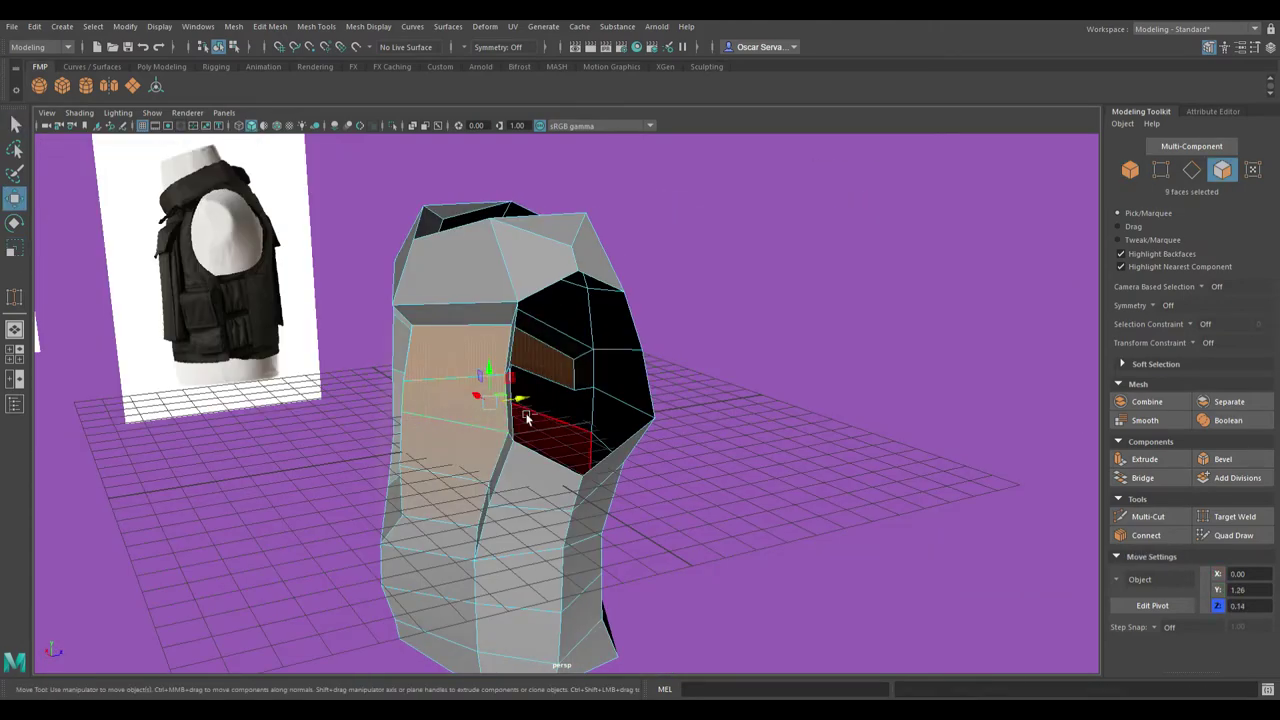
{"action": "key", "text": "ctrl+s"}
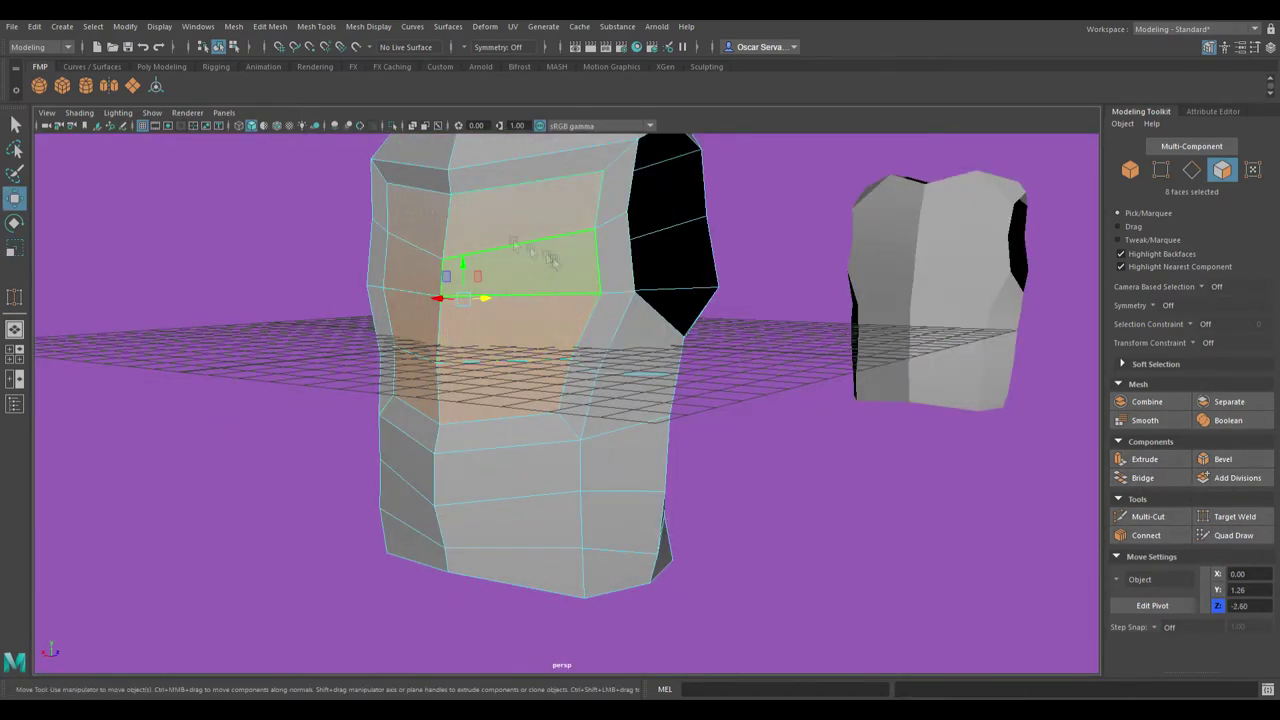
Raise the vest's top vertex and slide two left-edge vertices right onto the side reference outline
{"action": "key", "text": "F9"}
{"action": "left_click", "coordinate": [451, 195]}
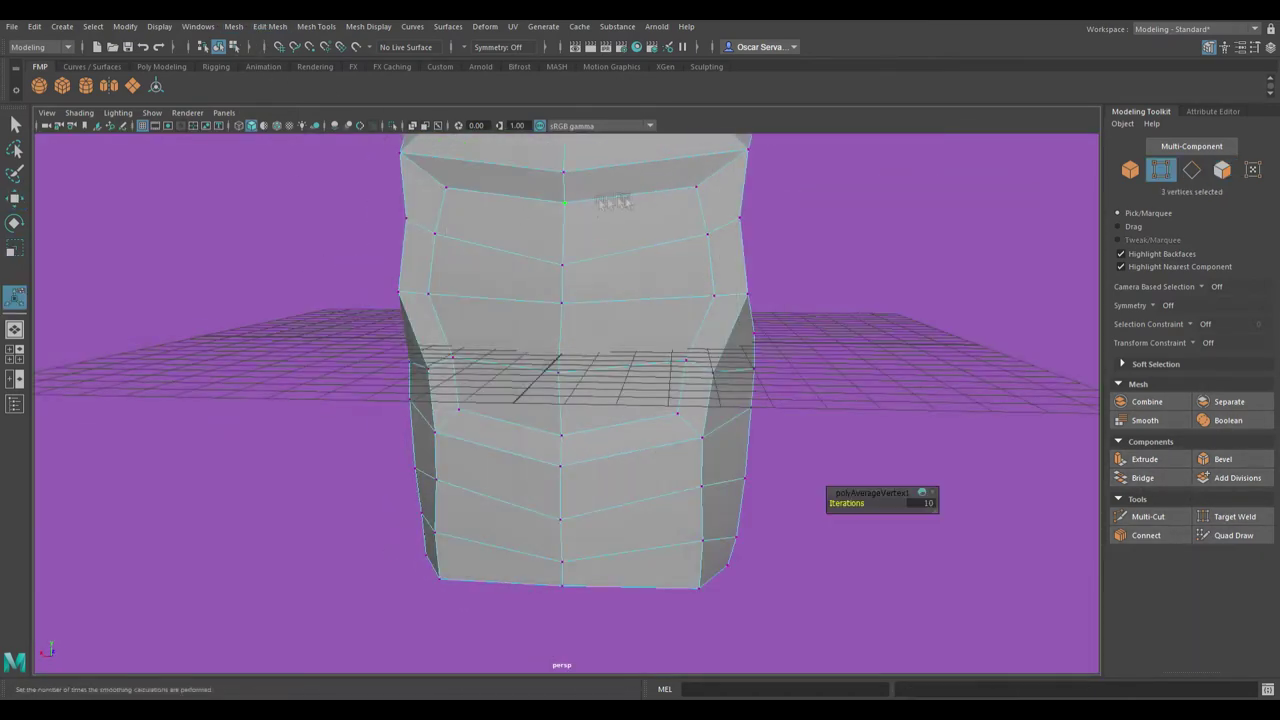
{"action": "left_click_drag", "start_coordinate": [570, 180], "coordinate": [570, 163]}
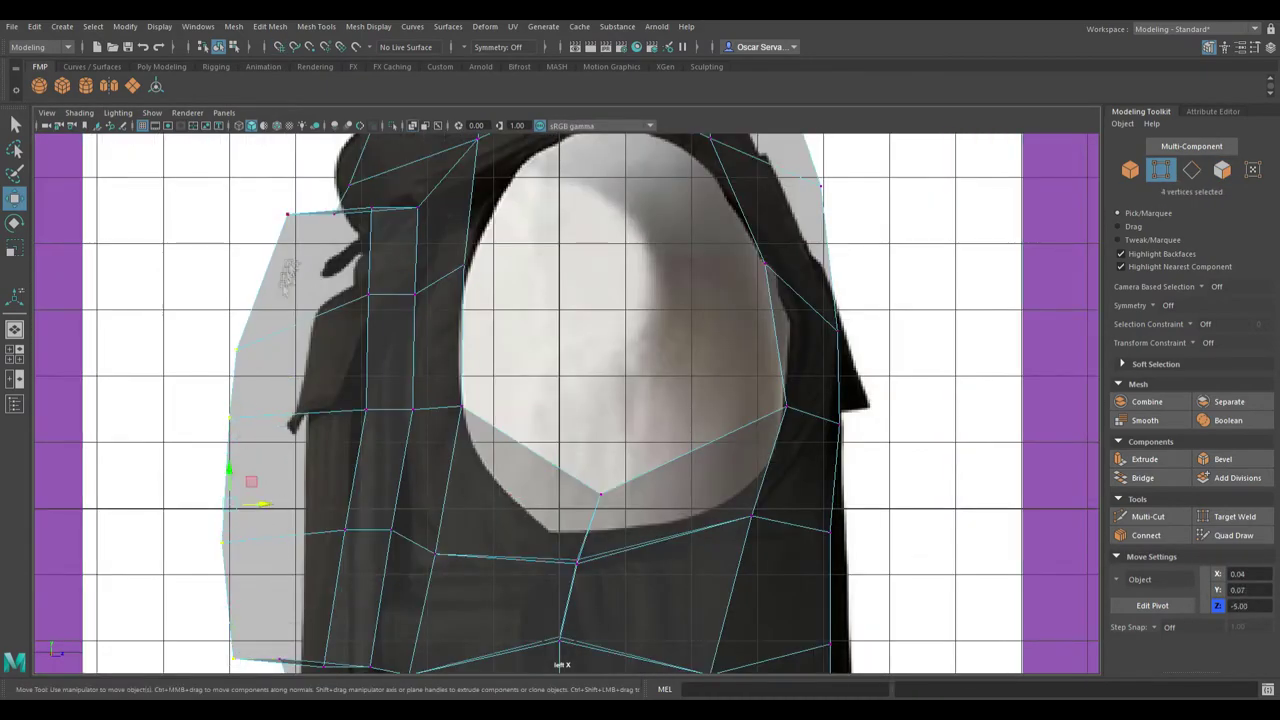
{"action": "middle_click_drag", "start_coordinate": [266, 494], "coordinate": [284, 467]}
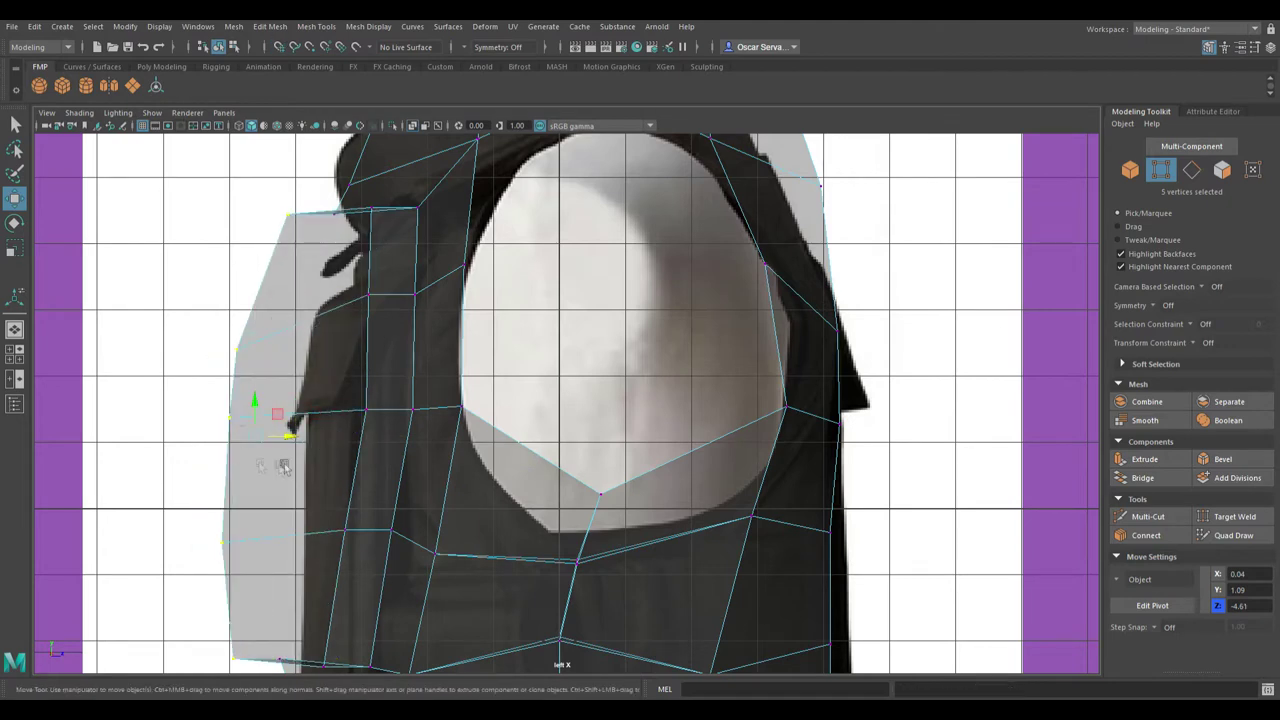
{"action": "left_click_drag", "start_coordinate": [199, 335], "coordinate": [252, 430]}
{"action": "mouse_move", "coordinate": [240, 383]}
{"action": "middle_mouse_down"}
{"action": "mouse_move", "coordinate": [329, 383]}
{"action": "mouse_move", "coordinate": [280, 382]}
{"action": "middle_mouse_up"}
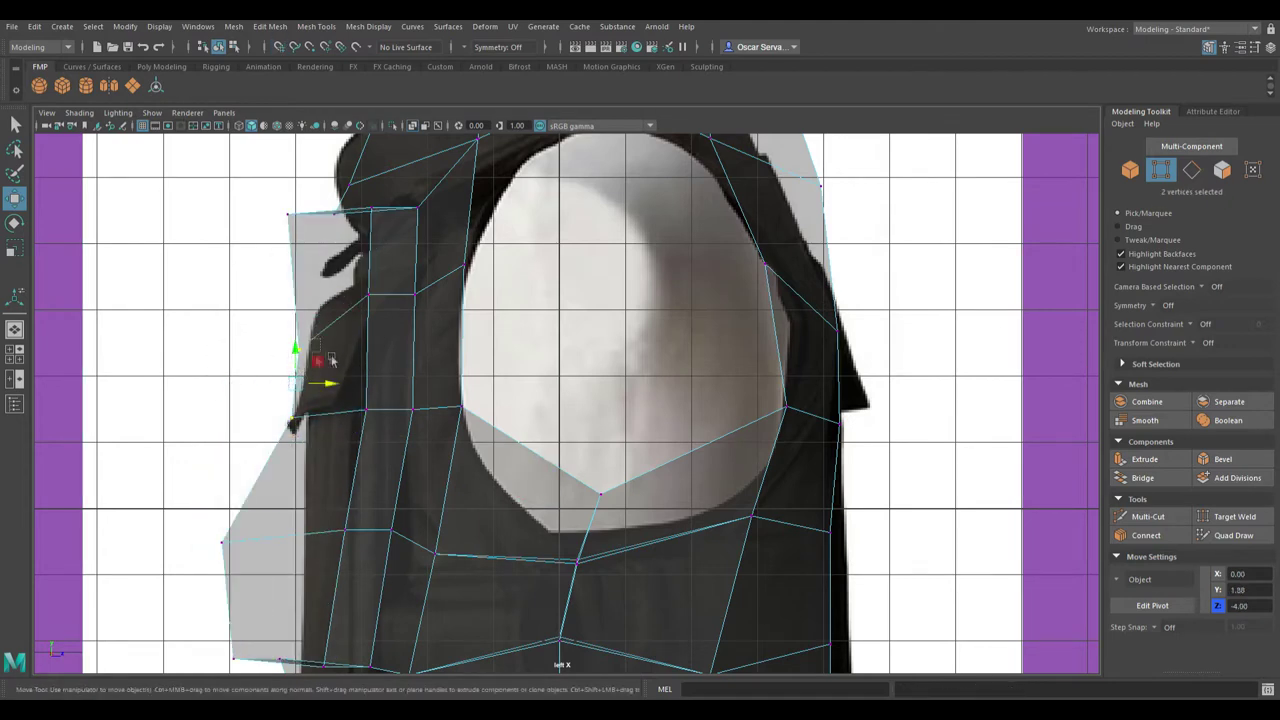
{"action": "middle_click_drag", "start_coordinate": [262, 545], "coordinate": [276, 443], "text": "alt"}
Shift two more left-edge vertices left onto the reference outline and restore the four-view layout
{"action": "key", "text": "F8"}
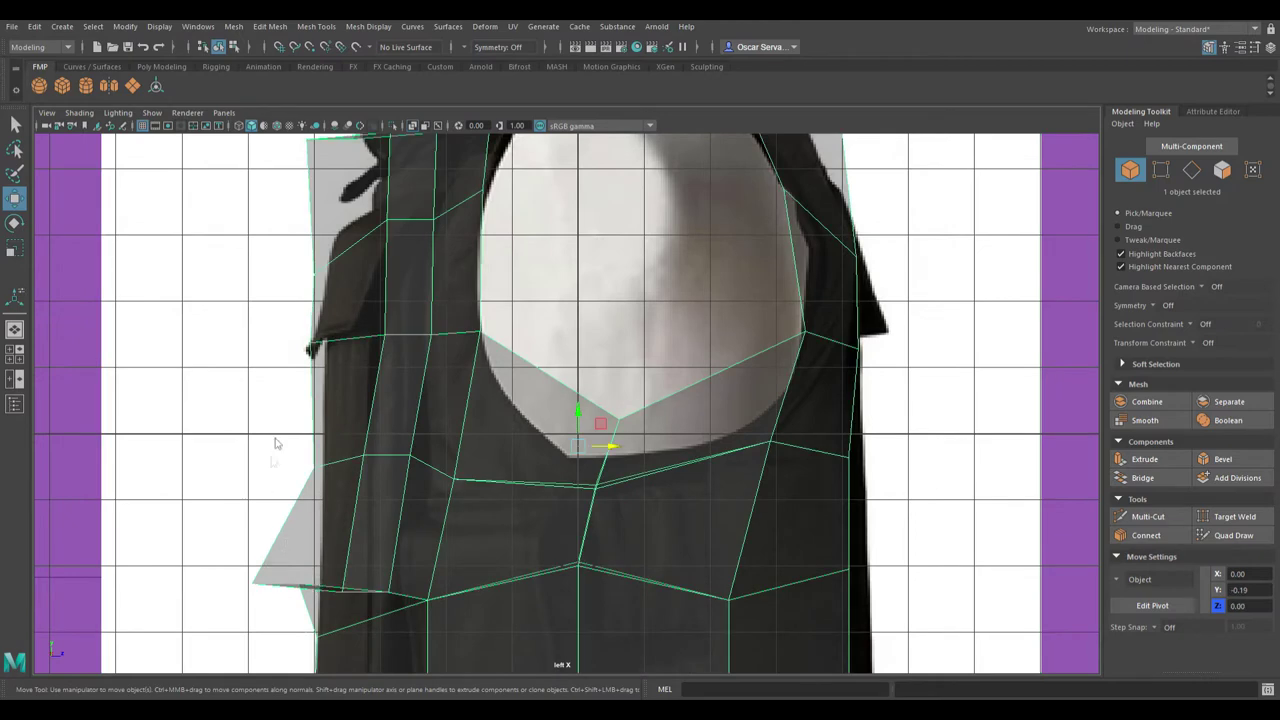
{"action": "scroll", "coordinate": [298, 592], "scroll_direction": "down", "scroll_amount": 3}
{"action": "left_click", "coordinate": [392, 487], "text": "shift"}
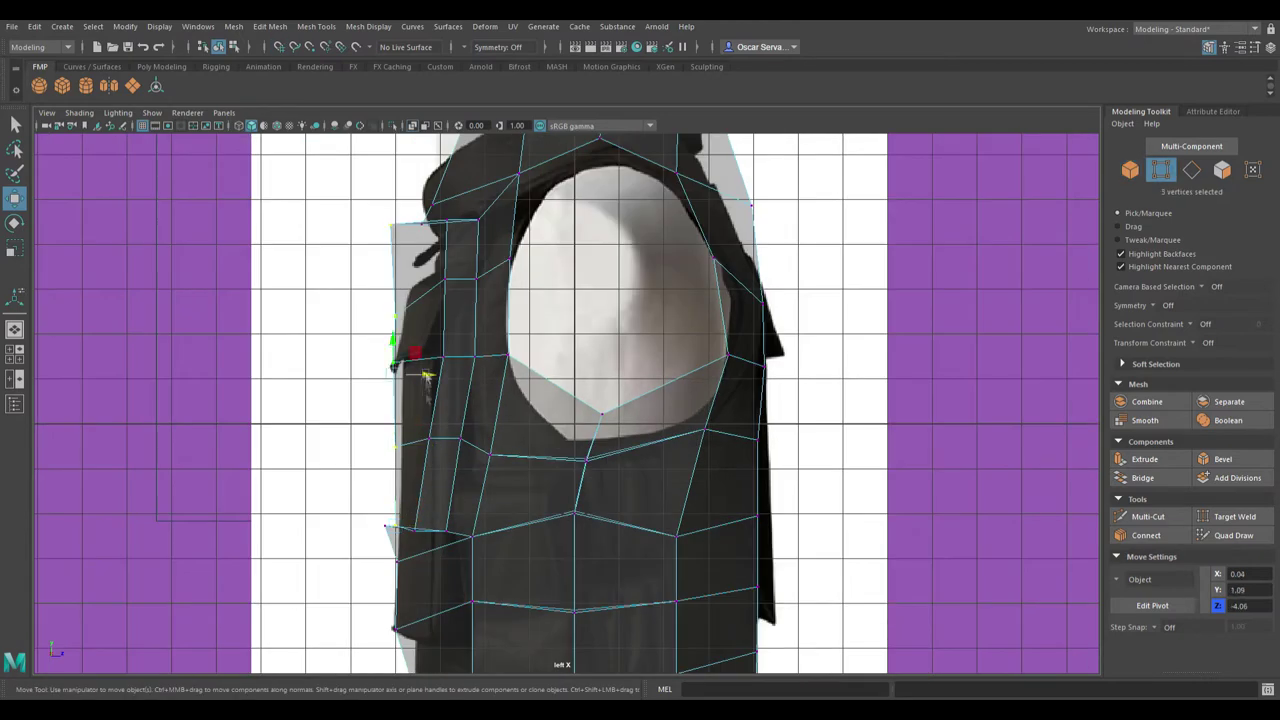
{"action": "left_click_drag", "start_coordinate": [427, 375], "coordinate": [398, 373]}
{"action": "key", "text": "space"}
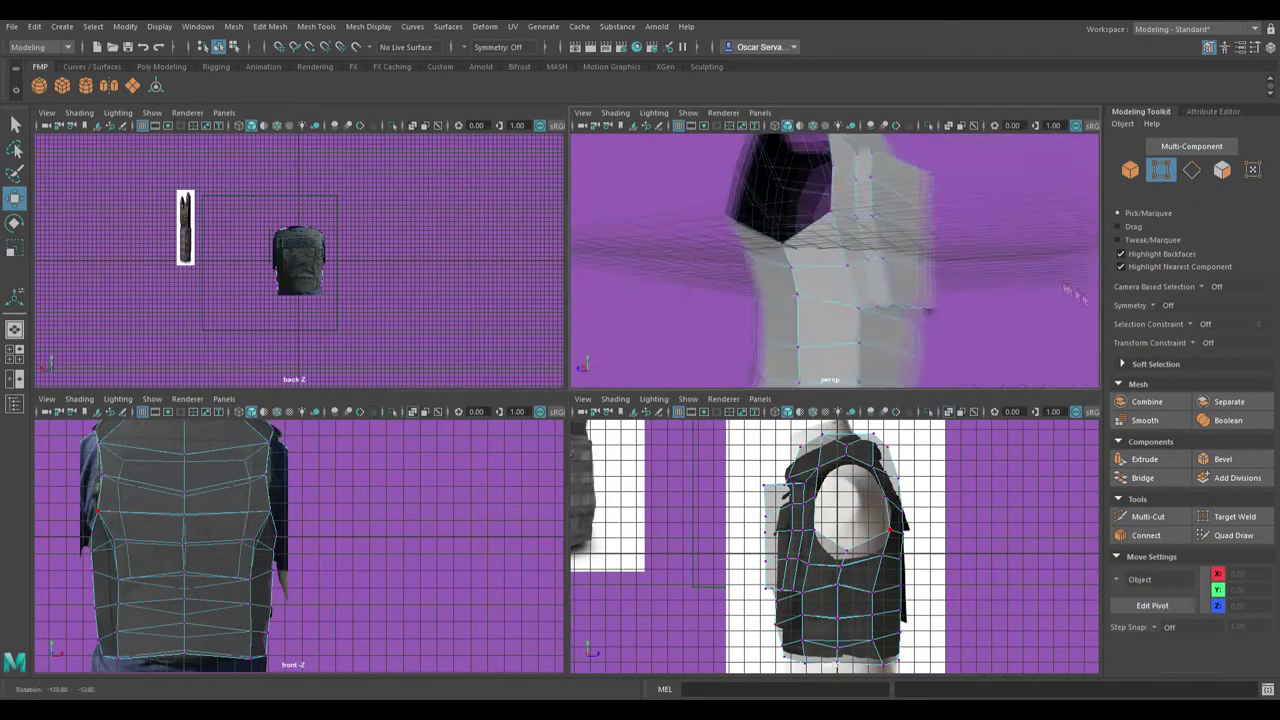
Align the vest's front-edge vertices with the side reference in the maximized side view
{"action": "mouse_move", "coordinate": [750, 243]}
{"action": "left_mouse_down", "text": "alt"}
{"action": "mouse_move", "coordinate": [728, 247]}
{"action": "mouse_move", "coordinate": [760, 265]}
{"action": "left_mouse_up", "text": "alt"}
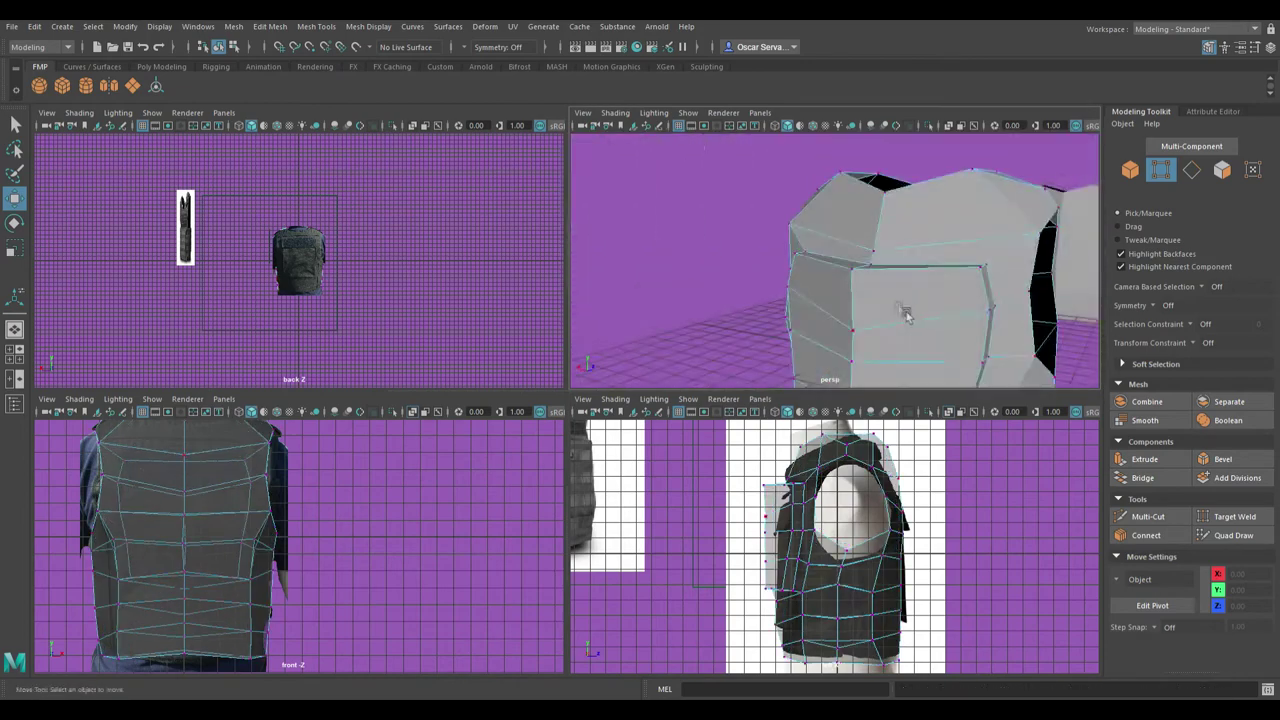
{"action": "left_click", "coordinate": [863, 300]}
{"action": "left_click_drag", "start_coordinate": [863, 300], "coordinate": [872, 307], "text": "alt"}
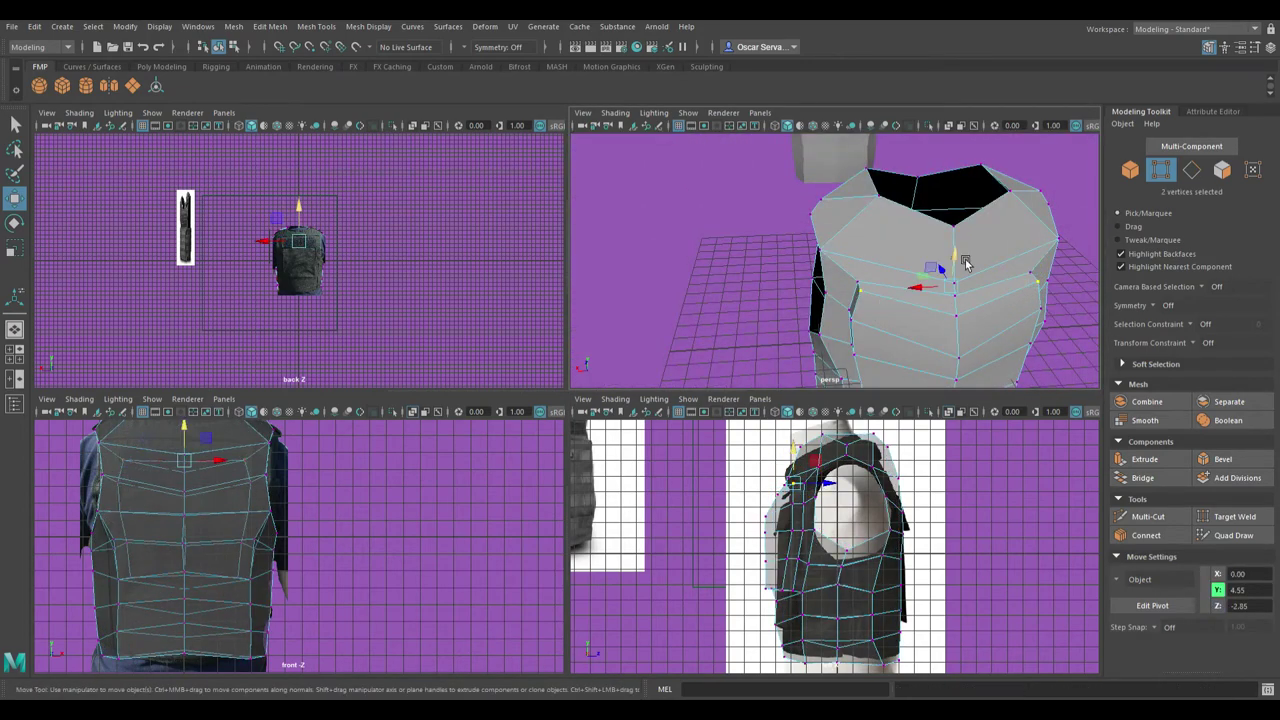
{"action": "left_click_drag", "start_coordinate": [965, 263], "coordinate": [1006, 337], "text": "alt"}
{"action": "key", "text": "space"}
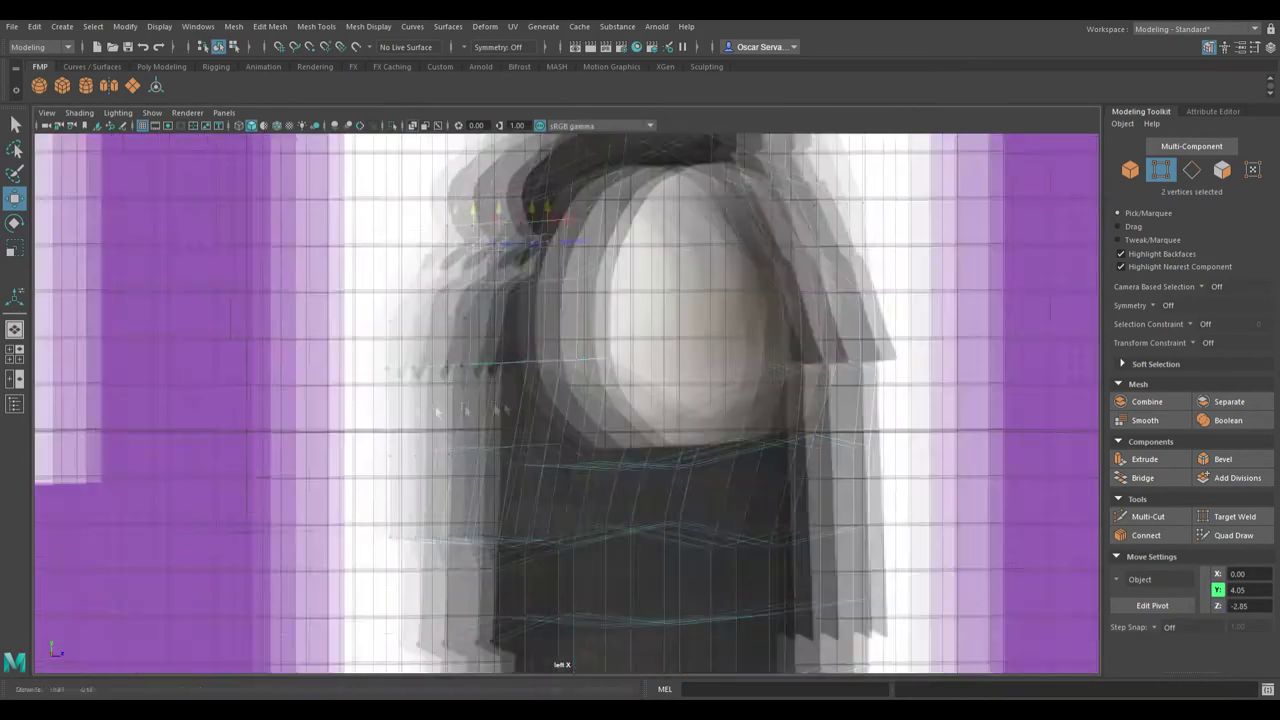
{"action": "left_click_drag", "start_coordinate": [437, 412], "coordinate": [512, 444]}
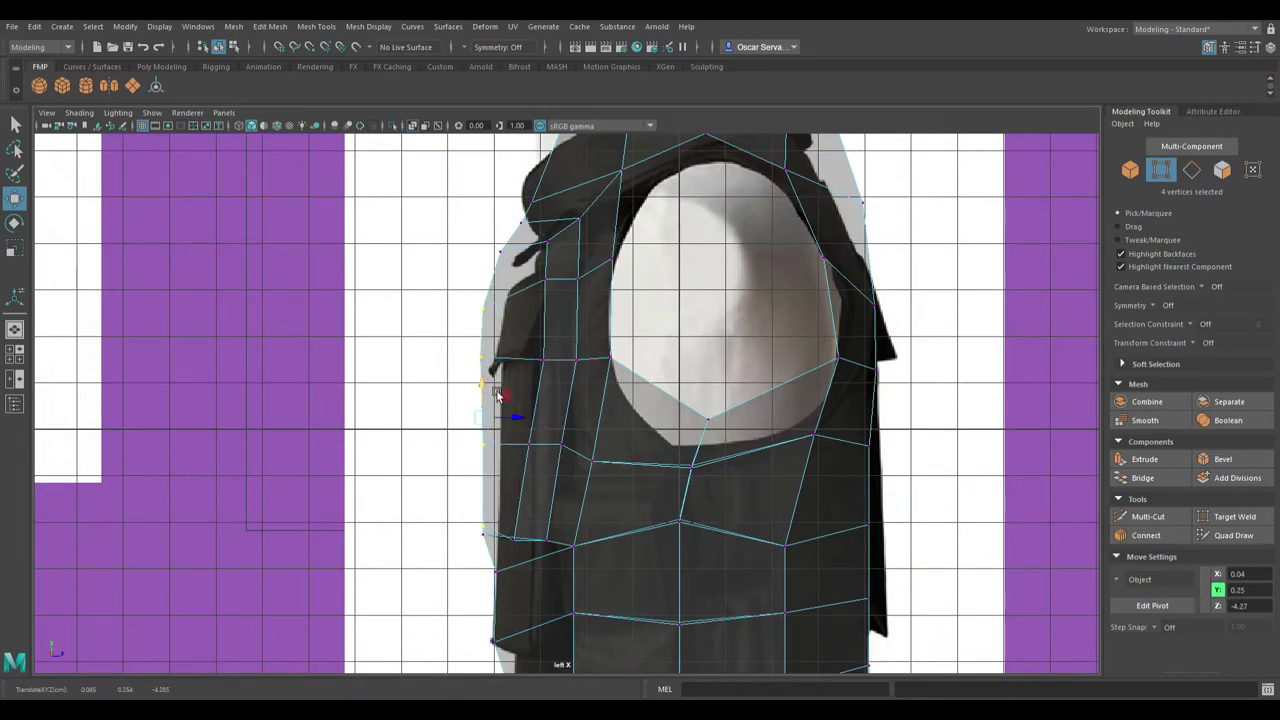
{"action": "key", "text": "space"}
{"action": "left_click_drag", "start_coordinate": [780, 270], "coordinate": [831, 305], "text": "alt"}
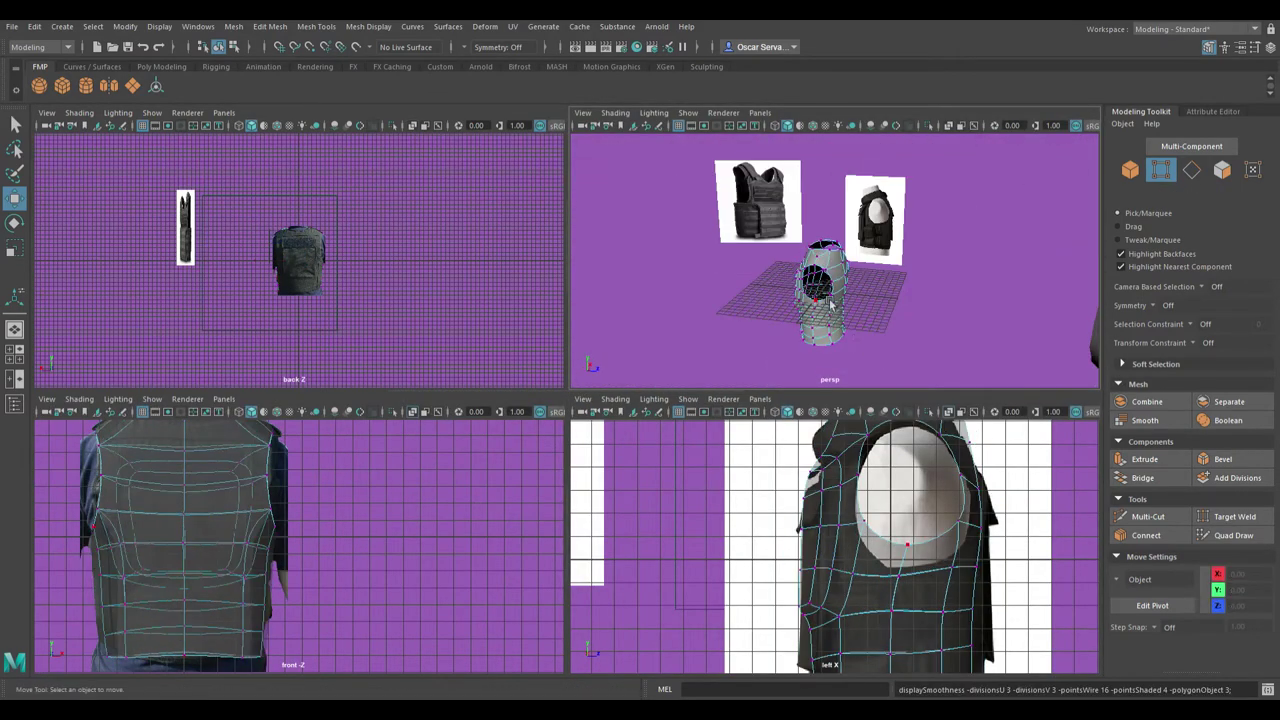
Extrude the selected faces outward in the framed perspective view, adding the triangle face for moving
{"action": "key", "text": "F8"}
{"action": "key", "text": "space"}
{"action": "key", "text": "f"}
{"action": "left_click_drag", "start_coordinate": [620, 318], "coordinate": [605, 318], "text": "shift"}
{"action": "mouse_move", "coordinate": [605, 318]}
{"action": "left_mouse_down", "text": "alt"}
{"action": "mouse_move", "coordinate": [552, 289]}
{"action": "mouse_move", "coordinate": [600, 330]}
{"action": "mouse_move", "coordinate": [623, 374]}
{"action": "mouse_move", "coordinate": [566, 337]}
{"action": "left_mouse_up", "text": "alt"}
{"action": "key", "text": "F11"}
{"action": "mouse_move", "coordinate": [517, 286]}
{"action": "left_mouse_down", "text": "alt"}
{"action": "mouse_move", "coordinate": [806, 449]}
{"action": "mouse_move", "coordinate": [615, 368]}
{"action": "mouse_move", "coordinate": [697, 305]}
{"action": "mouse_move", "coordinate": [670, 225]}
{"action": "mouse_move", "coordinate": [490, 240]}
{"action": "mouse_move", "coordinate": [588, 238]}
{"action": "left_mouse_up", "text": "alt"}
{"action": "left_click", "coordinate": [615, 368], "text": "shift"}
{"action": "key", "text": "w"}
{"action": "key", "text": "w"}
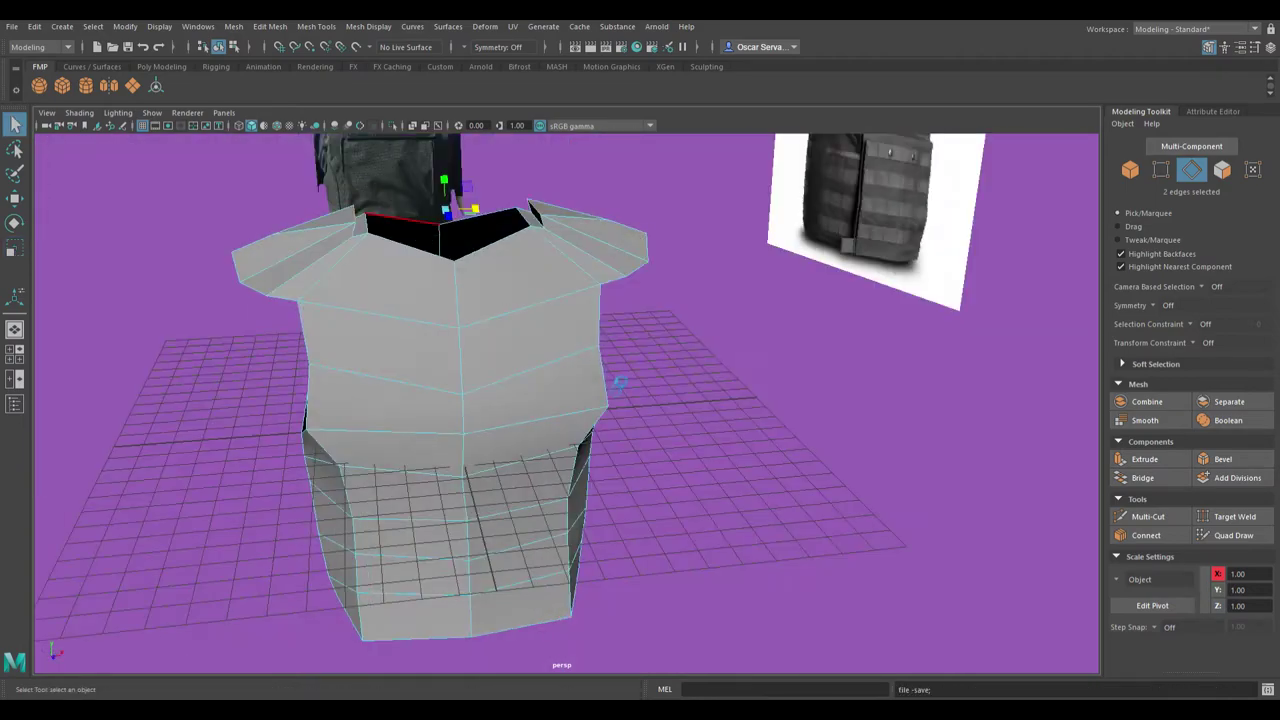
Look down into the vest with the extruded front faces ready to move
{"action": "left_click_drag", "start_coordinate": [620, 383], "coordinate": [697, 288], "text": "alt"}
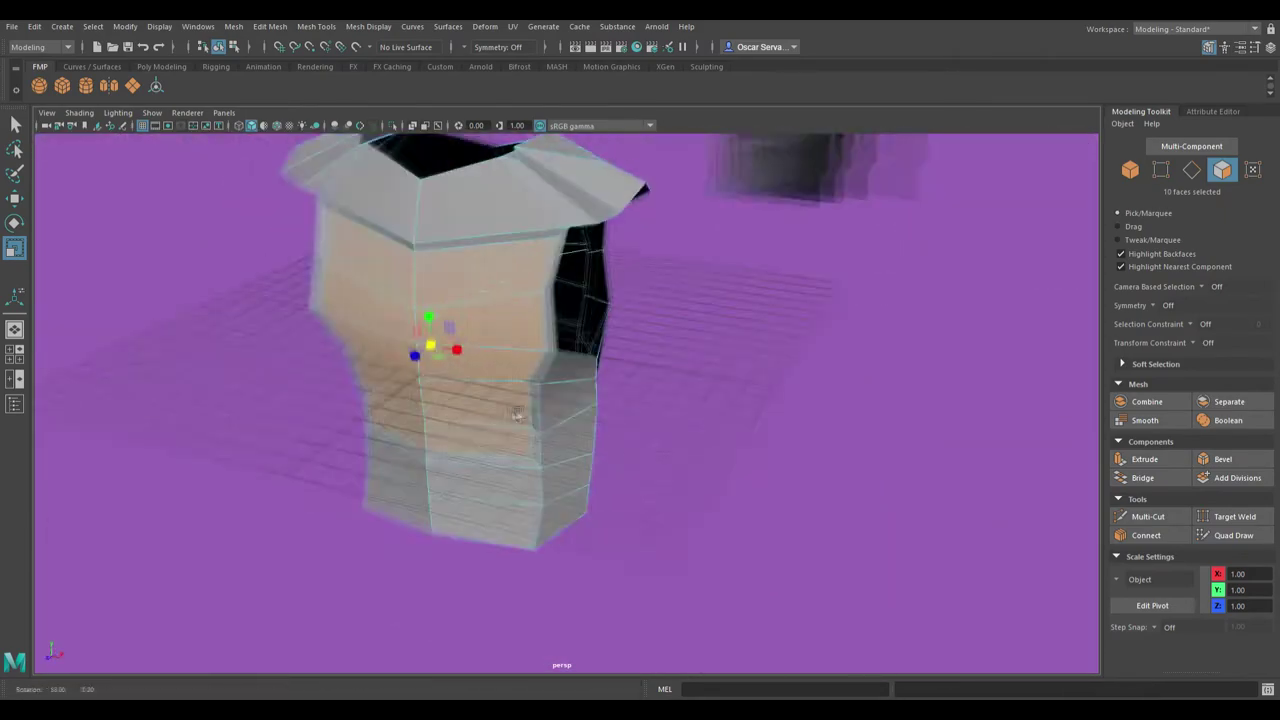
{"action": "key", "text": "w"}
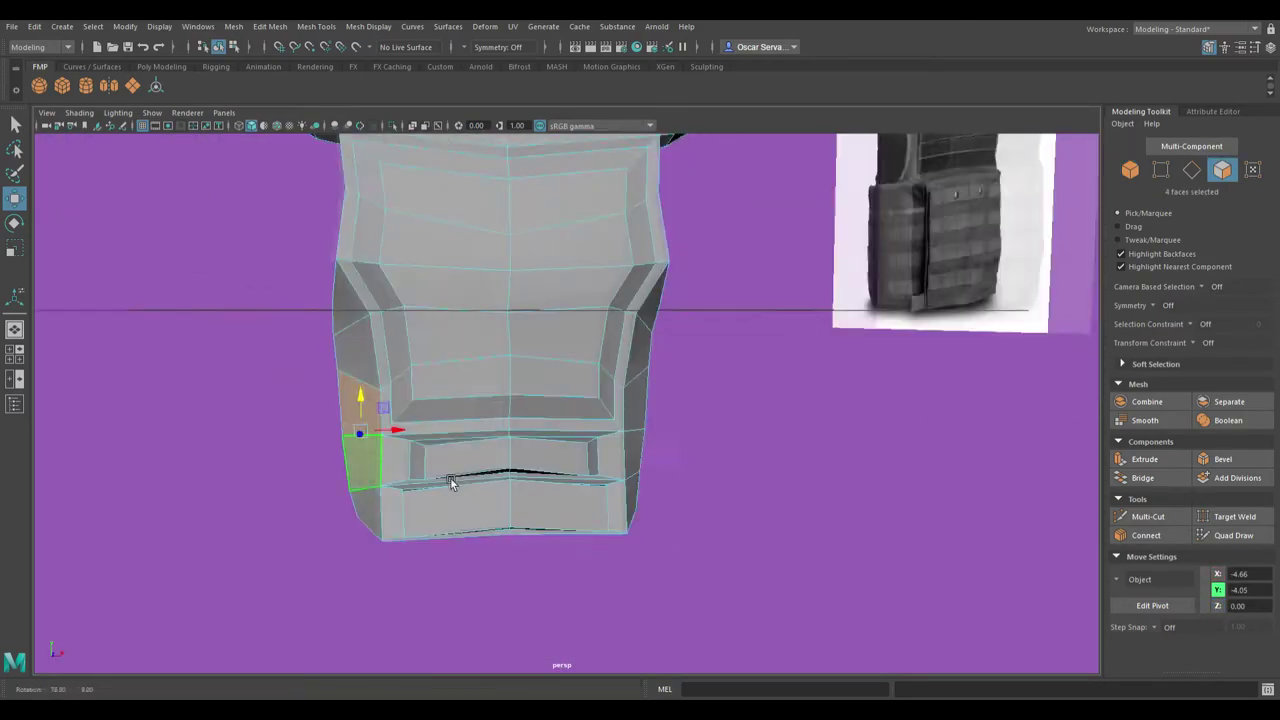
Select the pouch vertices and faces and shift the pouch faces sideways
{"action": "mouse_move", "coordinate": [450, 483]}
{"action": "left_mouse_down", "text": "alt"}
{"action": "mouse_move", "coordinate": [350, 452]}
{"action": "mouse_move", "coordinate": [453, 424]}
{"action": "left_mouse_up", "text": "alt"}
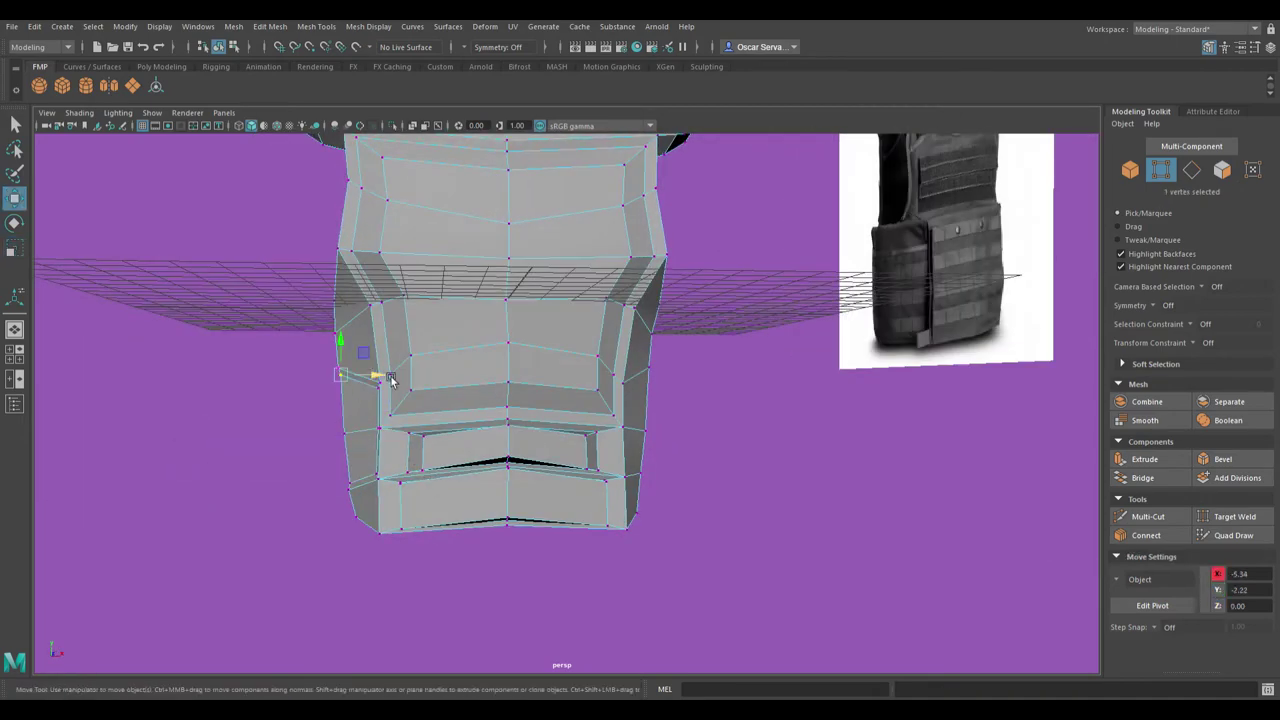
{"action": "mouse_move", "coordinate": [380, 484]}
{"action": "left_mouse_down", "text": "alt"}
{"action": "mouse_move", "coordinate": [560, 440]}
{"action": "mouse_move", "coordinate": [730, 434]}
{"action": "mouse_move", "coordinate": [477, 420]}
{"action": "left_mouse_up", "text": "alt"}
{"action": "scroll", "coordinate": [760, 440], "scroll_direction": "up", "scroll_amount": 5}
{"action": "left_click", "coordinate": [555, 420], "text": "shift"}
{"action": "mouse_move", "coordinate": [563, 423]}
{"action": "left_mouse_down", "text": "alt"}
{"action": "mouse_move", "coordinate": [611, 428]}
{"action": "mouse_move", "coordinate": [451, 426]}
{"action": "left_mouse_up", "text": "alt"}
{"action": "mouse_move", "coordinate": [660, 507]}
{"action": "left_mouse_down", "text": "alt"}
{"action": "mouse_move", "coordinate": [571, 506]}
{"action": "mouse_move", "coordinate": [613, 440]}
{"action": "mouse_move", "coordinate": [566, 463]}
{"action": "mouse_move", "coordinate": [523, 371]}
{"action": "mouse_move", "coordinate": [543, 506]}
{"action": "mouse_move", "coordinate": [567, 476]}
{"action": "mouse_move", "coordinate": [519, 397]}
{"action": "mouse_move", "coordinate": [577, 428]}
{"action": "mouse_move", "coordinate": [783, 417]}
{"action": "mouse_move", "coordinate": [586, 386]}
{"action": "mouse_move", "coordinate": [617, 417]}
{"action": "mouse_move", "coordinate": [647, 420]}
{"action": "mouse_move", "coordinate": [520, 380]}
{"action": "mouse_move", "coordinate": [569, 374]}
{"action": "mouse_move", "coordinate": [450, 336]}
{"action": "left_mouse_up", "text": "alt"}
{"action": "key", "text": "ctrl+F11"}
{"action": "scroll", "coordinate": [567, 476], "scroll_direction": "up", "scroll_amount": 3}
{"action": "key", "text": "F11"}
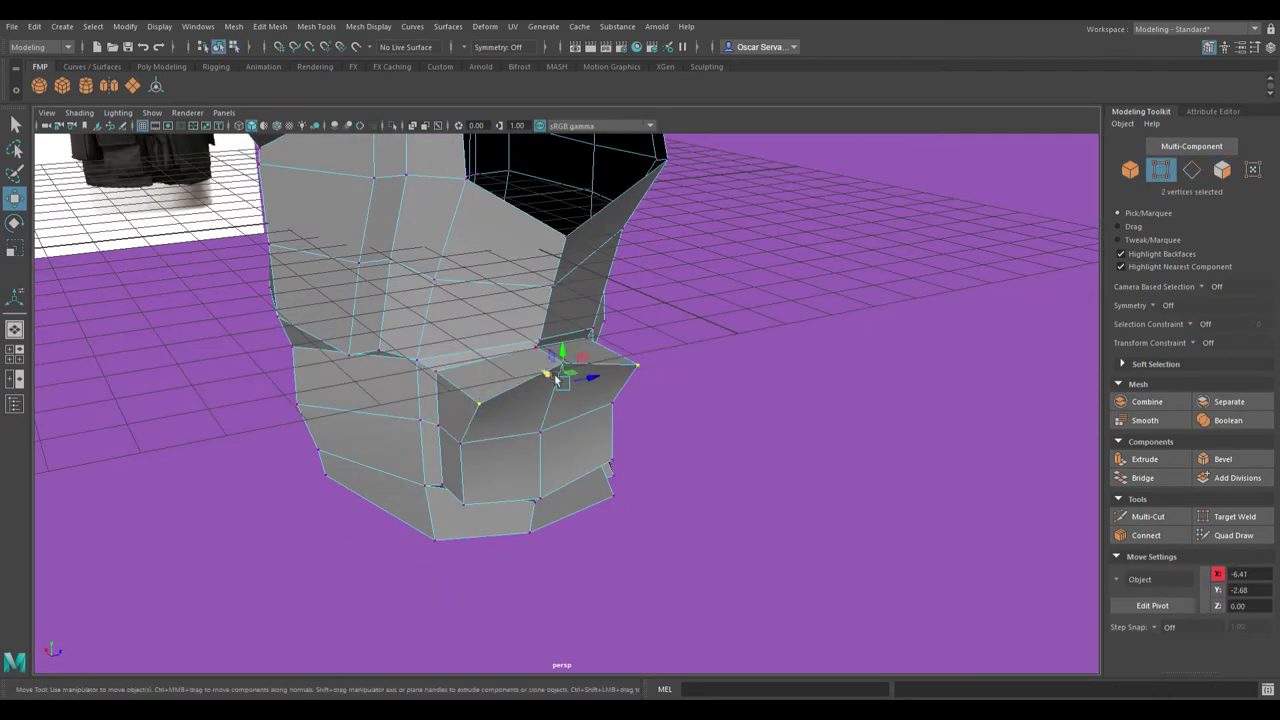
{"action": "mouse_move", "coordinate": [563, 368]}
{"action": "left_mouse_down", "text": "alt"}
{"action": "mouse_move", "coordinate": [592, 356]}
{"action": "mouse_move", "coordinate": [371, 414]}
{"action": "mouse_move", "coordinate": [503, 342]}
{"action": "mouse_move", "coordinate": [751, 360]}
{"action": "mouse_move", "coordinate": [575, 338]}
{"action": "mouse_move", "coordinate": [720, 431]}
{"action": "mouse_move", "coordinate": [577, 416]}
{"action": "mouse_move", "coordinate": [483, 462]}
{"action": "left_mouse_up", "text": "alt"}
Pick individual pouch vertices and delete the unwanted pouch faces
{"action": "key", "text": "F9"}
{"action": "left_click", "coordinate": [503, 342]}
{"action": "left_click", "coordinate": [575, 338]}
{"action": "key", "text": "Delete"}
{"action": "left_click", "coordinate": [457, 519]}
{"action": "key", "text": "Delete"}
Delete another stray face, target-weld loose vertices together, and return to the Select tool
{"action": "left_click", "coordinate": [549, 409]}
{"action": "key", "text": "Delete"}
{"action": "left_click_drag", "start_coordinate": [549, 409], "coordinate": [508, 352], "text": "alt"}
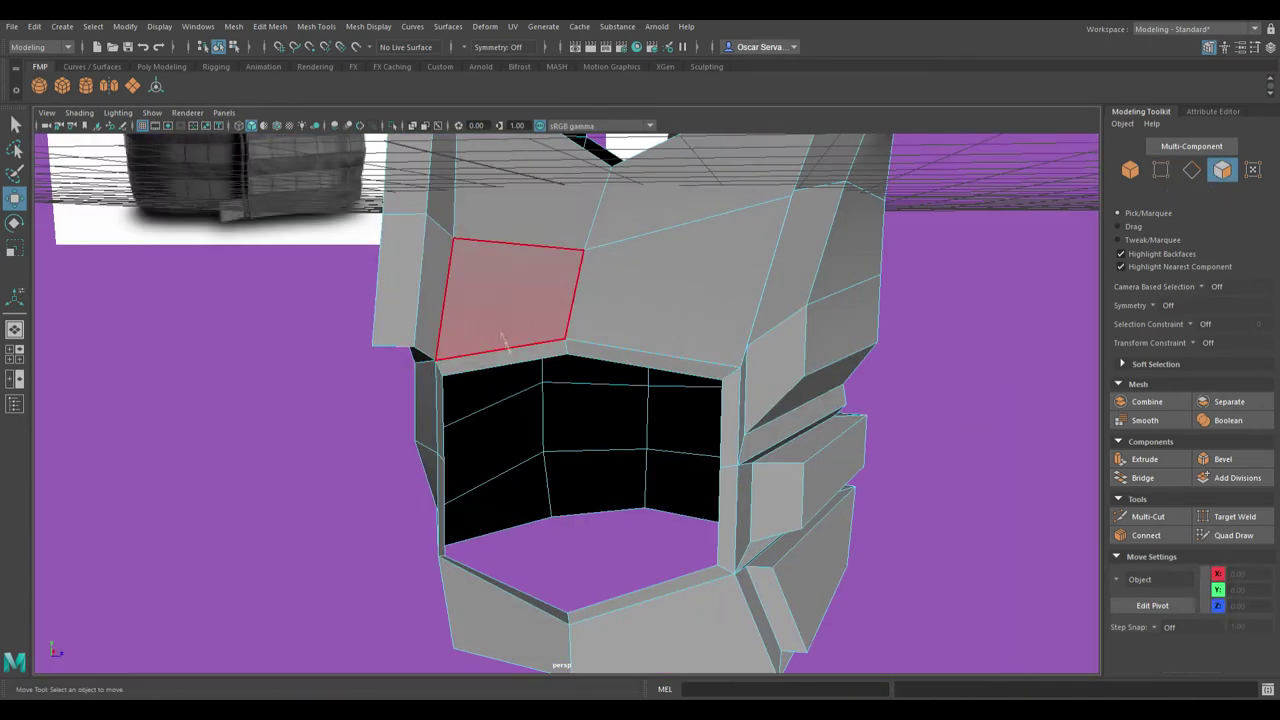
{"action": "left_click_drag", "start_coordinate": [900, 420], "coordinate": [447, 344], "text": "alt"}
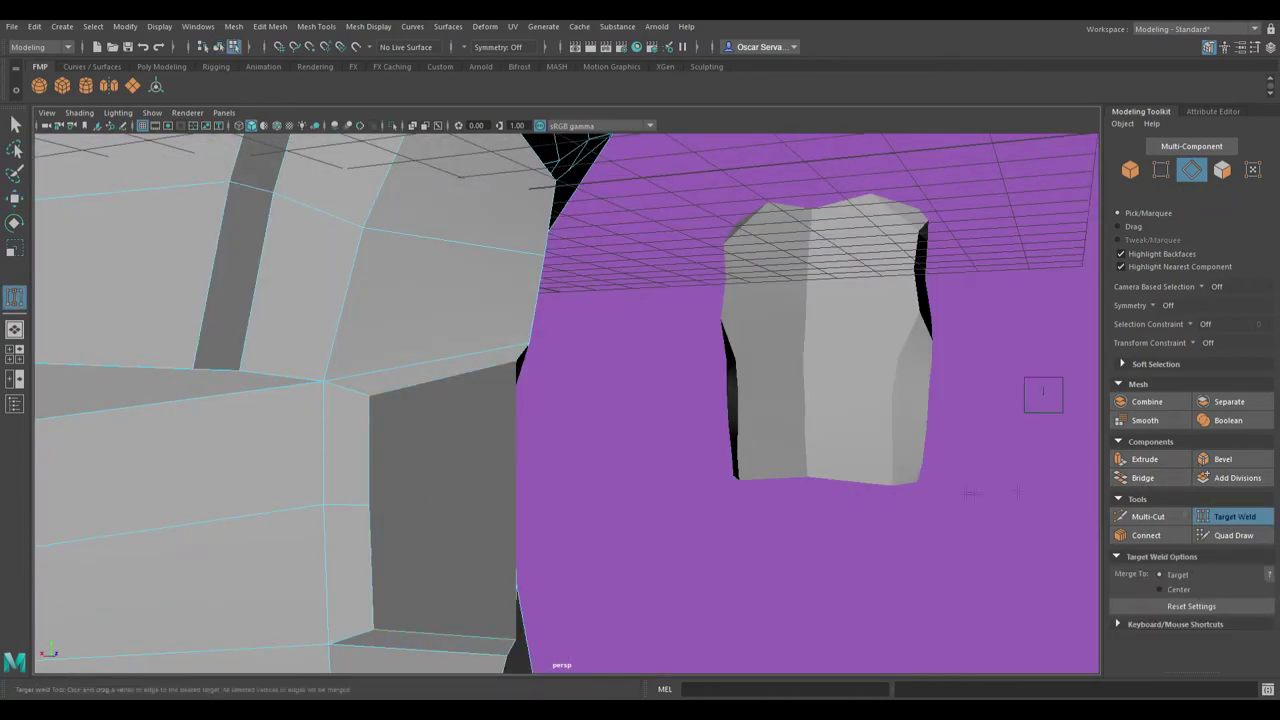
{"action": "left_click", "coordinate": [1148, 516]}
{"action": "left_click_drag", "start_coordinate": [700, 420], "coordinate": [590, 393], "text": "alt"}
{"action": "mouse_move", "coordinate": [757, 572]}
{"action": "left_mouse_down", "text": "alt"}
{"action": "mouse_move", "coordinate": [720, 517]}
{"action": "mouse_move", "coordinate": [543, 531]}
{"action": "mouse_move", "coordinate": [214, 527]}
{"action": "mouse_move", "coordinate": [330, 532]}
{"action": "mouse_move", "coordinate": [537, 486]}
{"action": "left_mouse_up", "text": "alt"}
{"action": "key", "text": "q"}
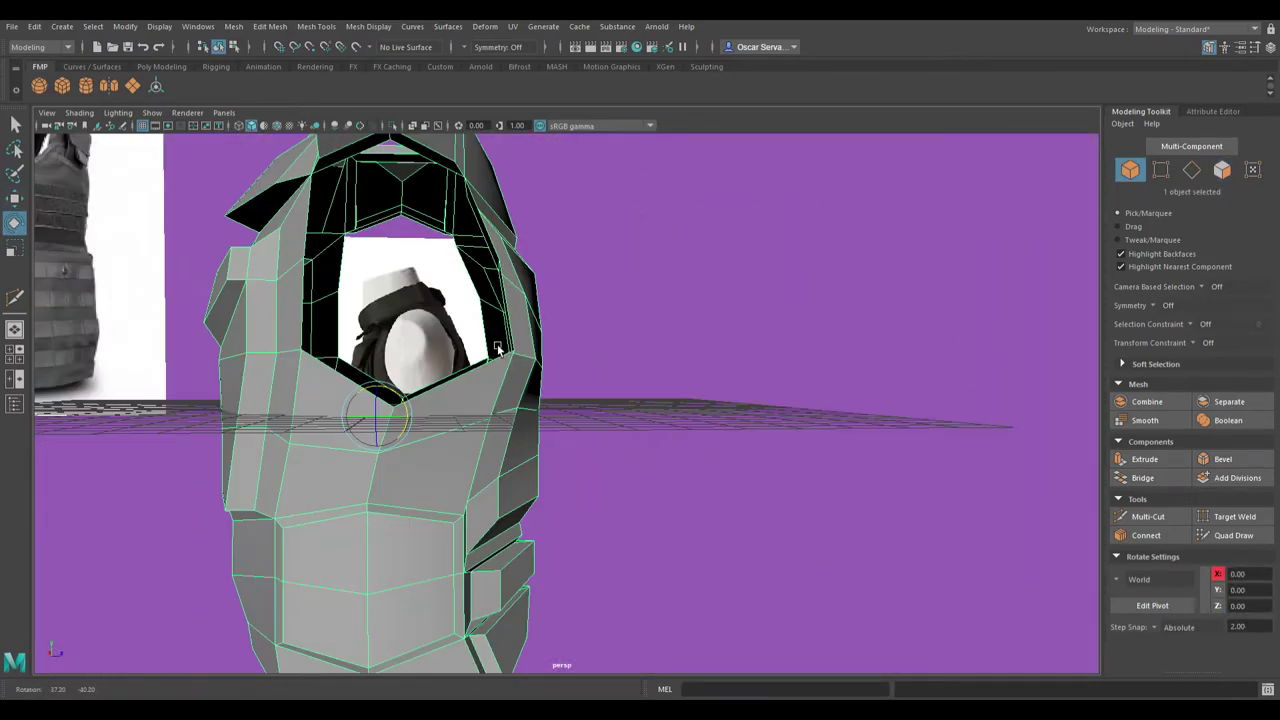
{"action": "key", "text": "q"}
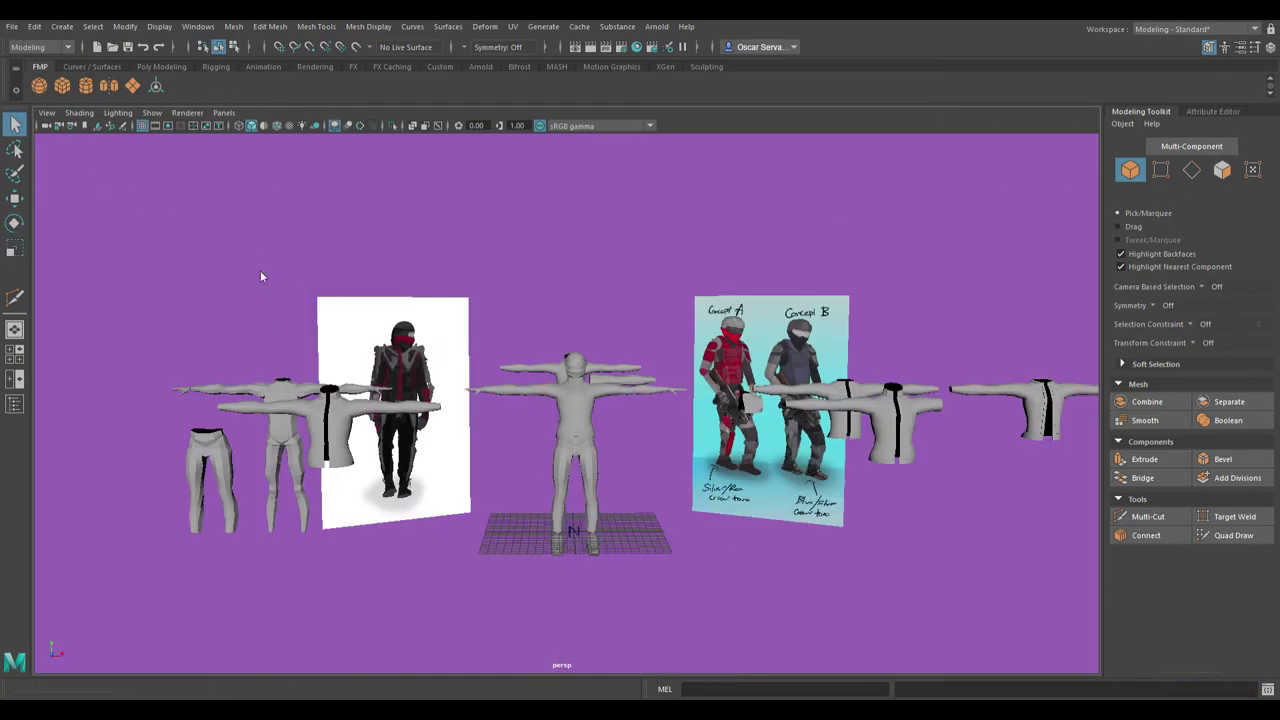
Survey the character, garments and concept boards, then select the body armour mesh
{"action": "left_click_drag", "start_coordinate": [260, 277], "coordinate": [420, 300], "text": "alt"}
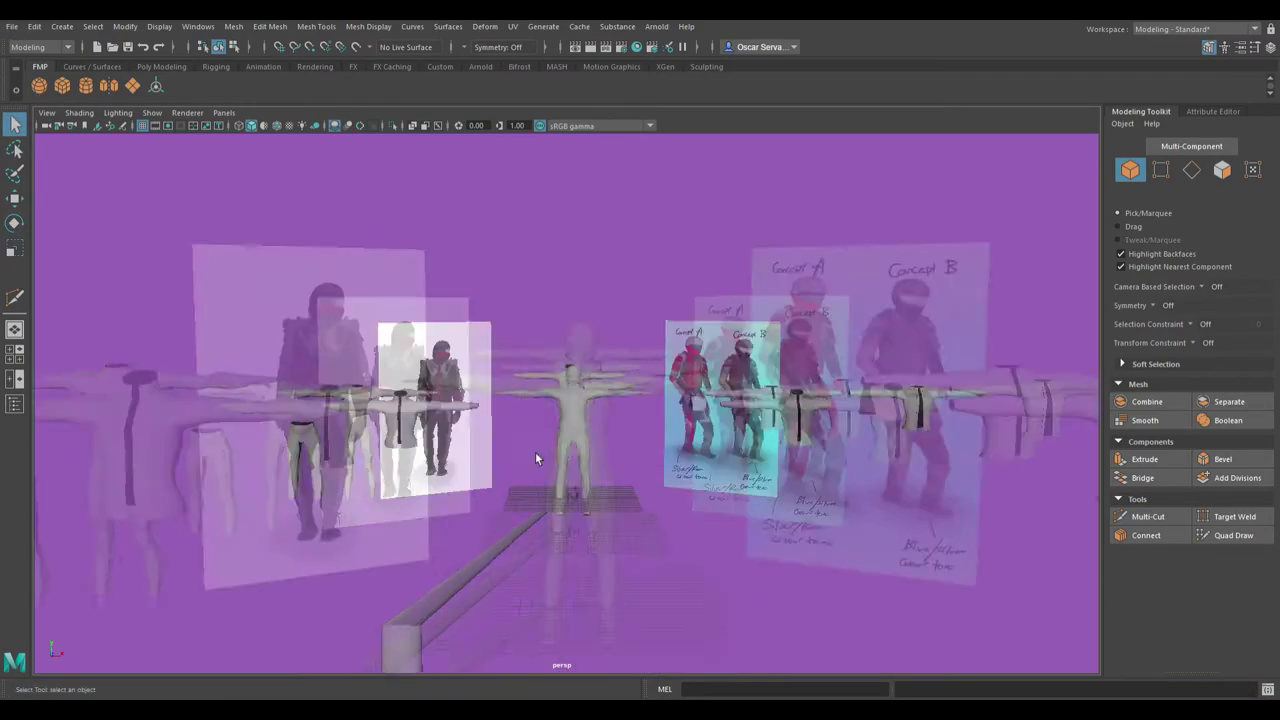
{"action": "right_click_drag", "start_coordinate": [420, 300], "coordinate": [556, 582], "text": "alt"}
{"action": "mouse_move", "coordinate": [556, 582]}
{"action": "left_mouse_down", "text": "alt"}
{"action": "mouse_move", "coordinate": [289, 478]}
{"action": "mouse_move", "coordinate": [90, 78]}
{"action": "left_mouse_up", "text": "alt"}
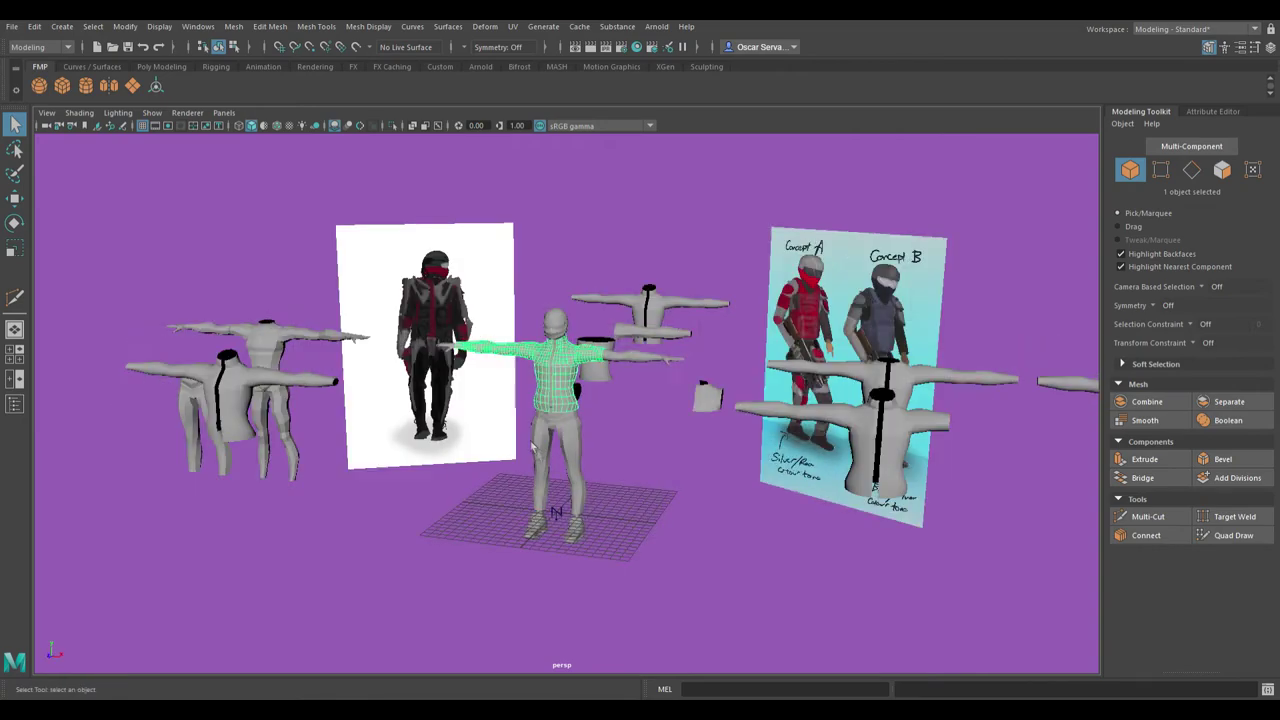
{"action": "left_click_drag", "start_coordinate": [651, 500], "coordinate": [239, 155], "text": "alt"}
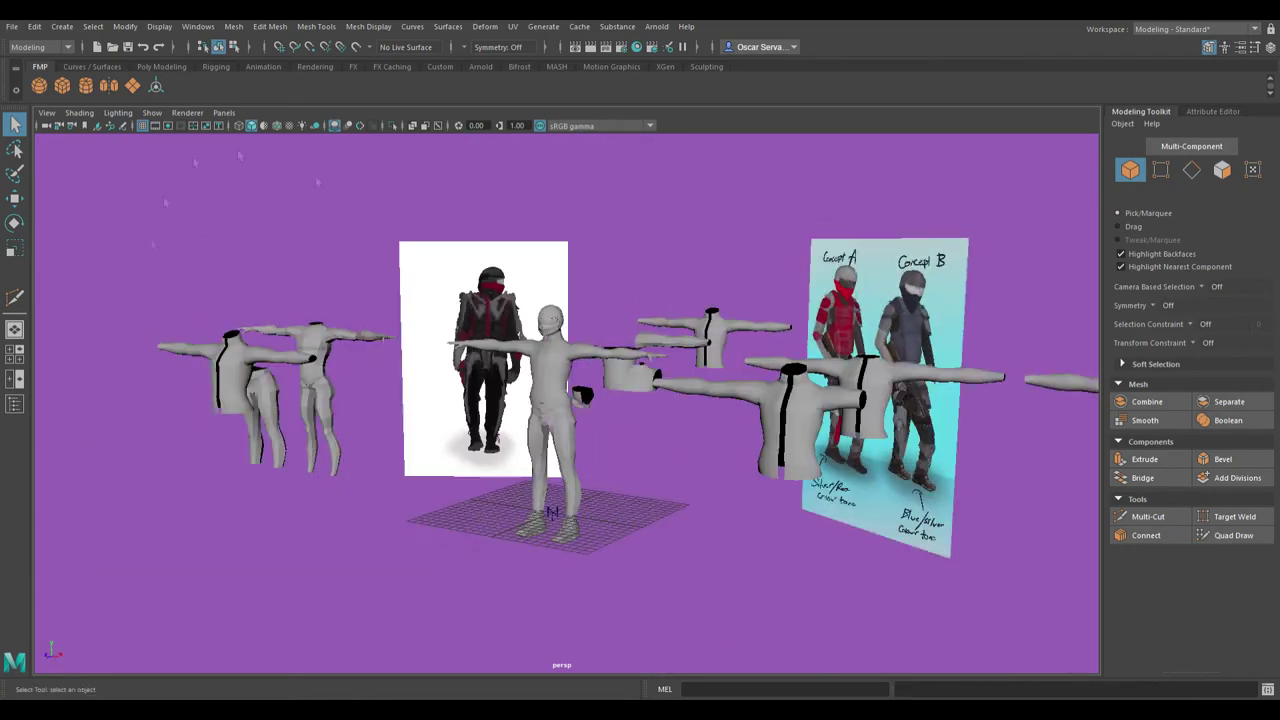
{"action": "left_click_drag", "start_coordinate": [249, 277], "coordinate": [670, 430], "text": "alt"}
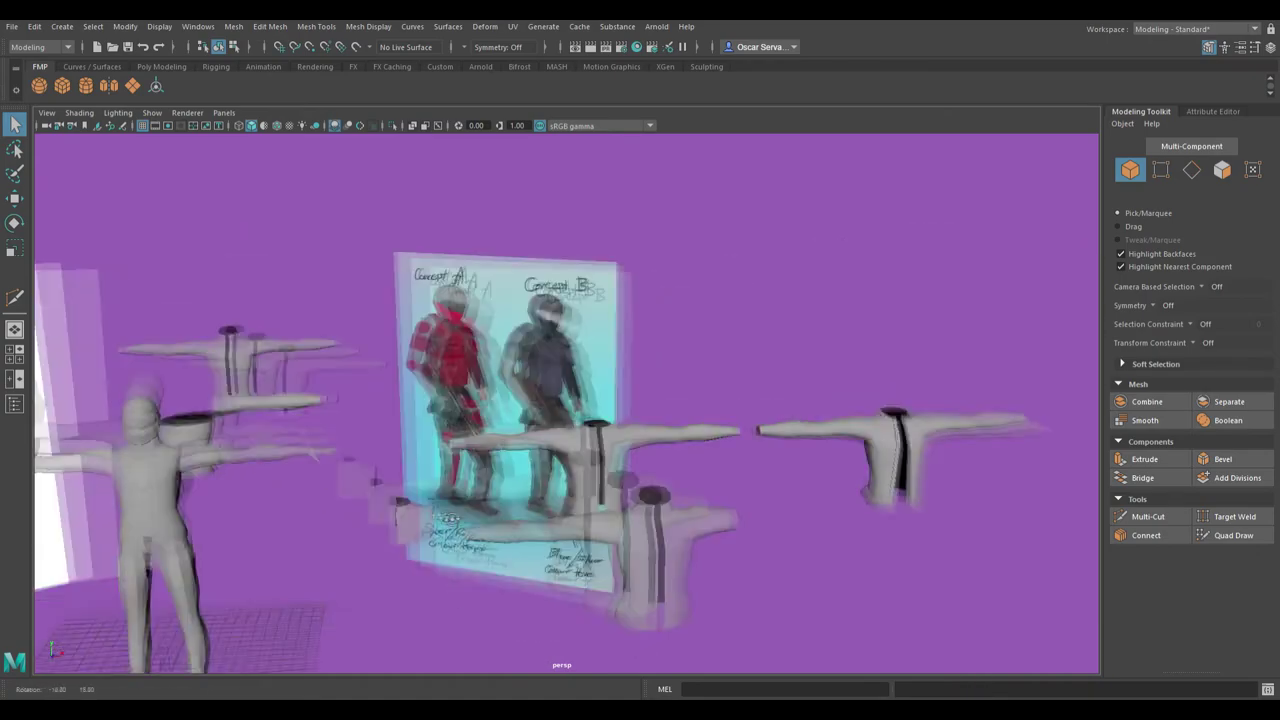
{"action": "left_click", "coordinate": [398, 528]}
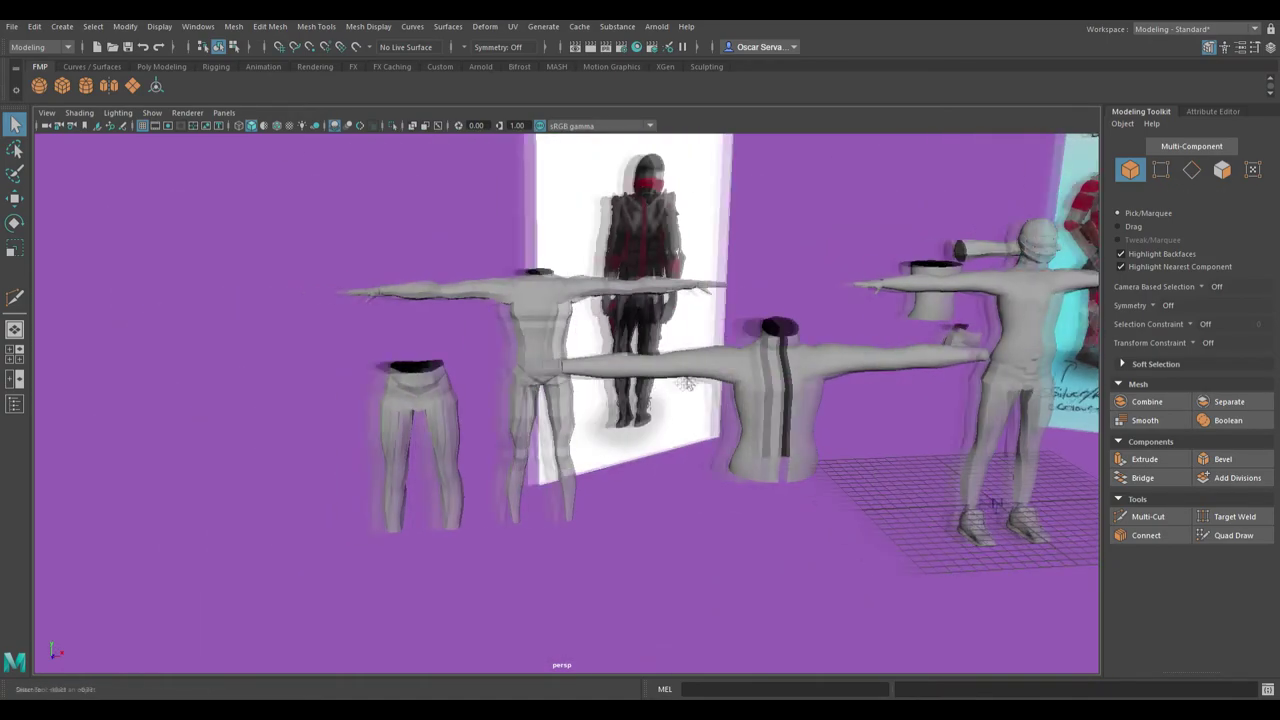
{"action": "left_click", "coordinate": [620, 350], "text": "shift"}
{"action": "left_click_drag", "start_coordinate": [620, 350], "coordinate": [790, 383], "text": "alt"}
{"action": "left_click", "coordinate": [790, 383]}
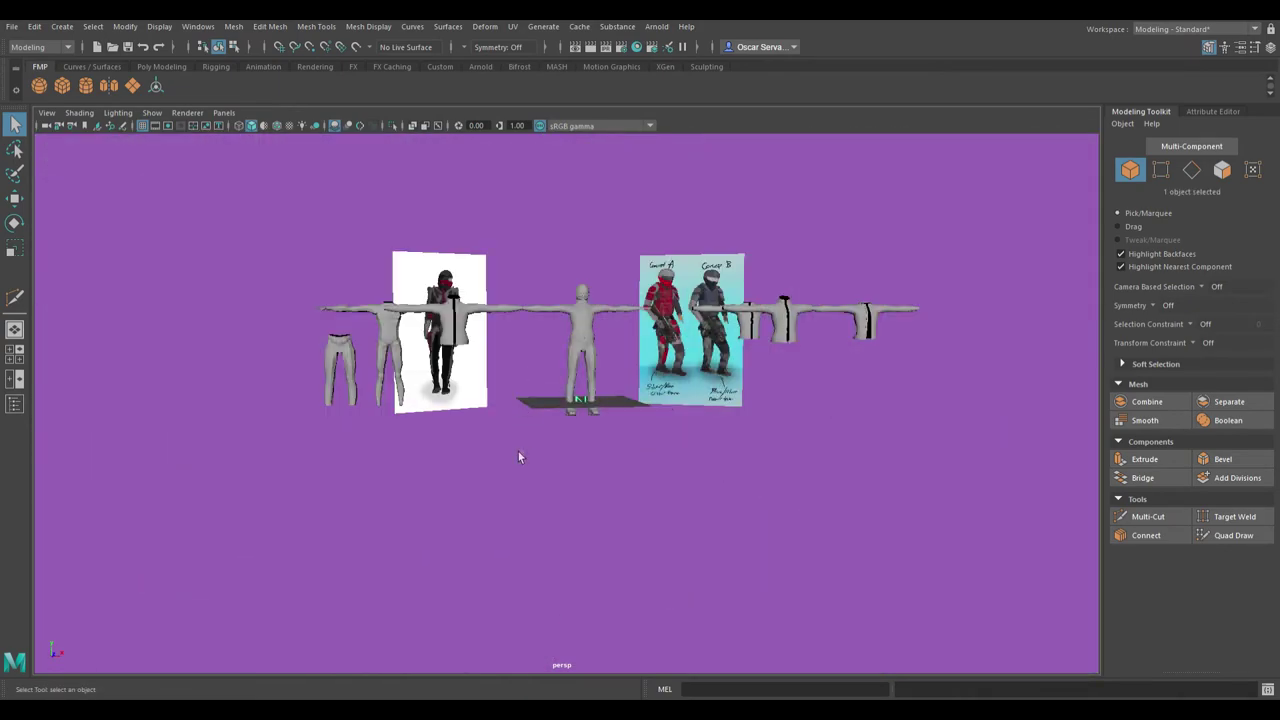
{"action": "scroll", "coordinate": [537, 428], "scroll_direction": "down", "scroll_amount": 3}
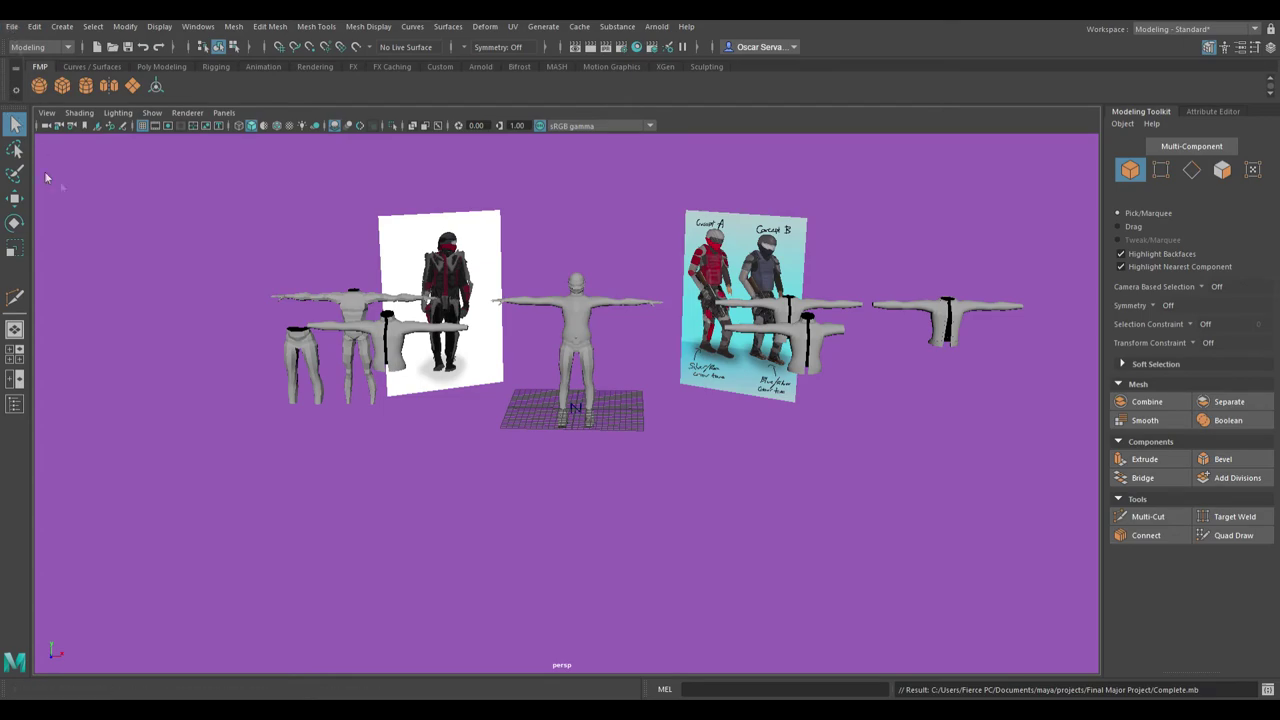
{"action": "left_click", "coordinate": [575, 405]}
Frame the armour and inspect its fit on the character, undoing a trial scale
{"action": "key", "text": "f"}
{"action": "key", "text": "e"}
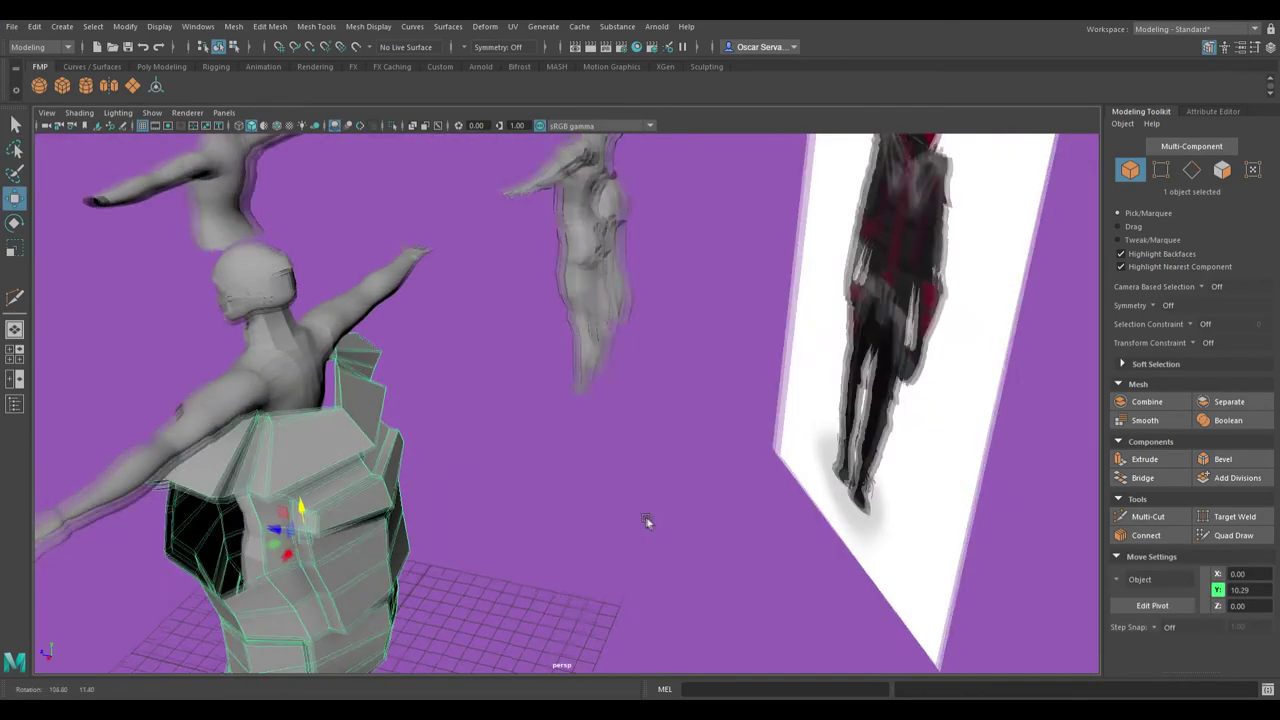
{"action": "mouse_move", "coordinate": [500, 400]}
{"action": "left_mouse_down", "text": "alt"}
{"action": "mouse_move", "coordinate": [150, 532]}
{"action": "mouse_move", "coordinate": [20, 228]}
{"action": "left_mouse_up", "text": "alt"}
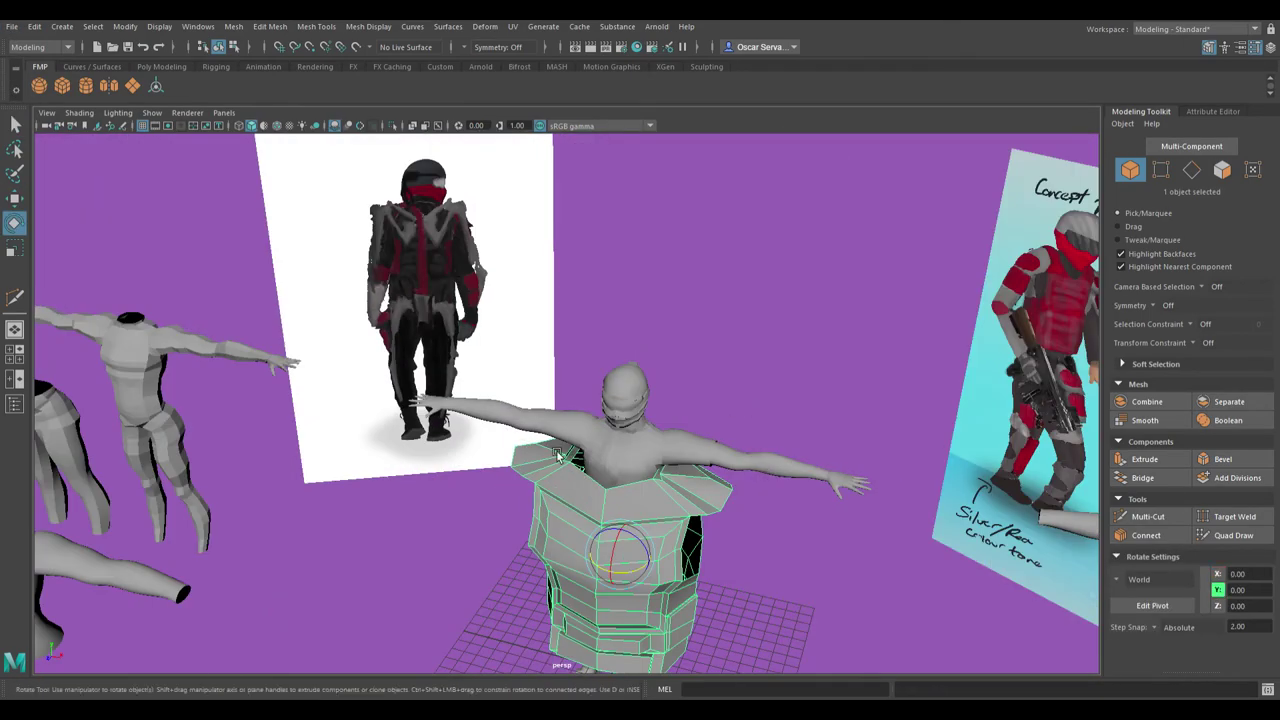
{"action": "key", "text": "w"}
{"action": "left_click_drag", "start_coordinate": [832, 445], "coordinate": [700, 300], "text": "alt"}
{"action": "mouse_move", "coordinate": [700, 300]}
{"action": "right_mouse_down", "text": "alt"}
{"action": "mouse_move", "coordinate": [688, 256]}
{"action": "mouse_move", "coordinate": [329, 594]}
{"action": "right_mouse_up", "text": "alt"}
{"action": "left_click_drag", "start_coordinate": [329, 594], "coordinate": [694, 466], "text": "alt"}
{"action": "mouse_move", "coordinate": [694, 466]}
{"action": "left_mouse_down", "text": "alt"}
{"action": "mouse_move", "coordinate": [683, 428]}
{"action": "mouse_move", "coordinate": [760, 477]}
{"action": "mouse_move", "coordinate": [710, 453]}
{"action": "mouse_move", "coordinate": [380, 400]}
{"action": "mouse_move", "coordinate": [381, 378]}
{"action": "mouse_move", "coordinate": [432, 432]}
{"action": "mouse_move", "coordinate": [425, 472]}
{"action": "mouse_move", "coordinate": [658, 397]}
{"action": "mouse_move", "coordinate": [718, 423]}
{"action": "mouse_move", "coordinate": [694, 460]}
{"action": "left_mouse_up", "text": "alt"}
{"action": "key", "text": "r"}
{"action": "key", "text": "ctrl+z"}
{"action": "key", "text": "w"}
Centre the armour on the torso and stretch it taller to cover the chest
{"action": "key", "text": "w"}
{"action": "mouse_move", "coordinate": [694, 460]}
{"action": "left_mouse_down", "text": "alt"}
{"action": "mouse_move", "coordinate": [514, 429]}
{"action": "mouse_move", "coordinate": [434, 434]}
{"action": "mouse_move", "coordinate": [543, 471]}
{"action": "mouse_move", "coordinate": [485, 480]}
{"action": "mouse_move", "coordinate": [663, 414]}
{"action": "mouse_move", "coordinate": [720, 430]}
{"action": "mouse_move", "coordinate": [600, 440]}
{"action": "mouse_move", "coordinate": [820, 450]}
{"action": "mouse_move", "coordinate": [592, 428]}
{"action": "mouse_move", "coordinate": [737, 457]}
{"action": "mouse_move", "coordinate": [340, 443]}
{"action": "left_mouse_up", "text": "alt"}
{"action": "key", "text": "r"}
{"action": "key", "text": "w"}
{"action": "key", "text": "w"}
{"action": "mouse_move", "coordinate": [596, 437]}
{"action": "left_mouse_down"}
{"action": "mouse_move", "coordinate": [611, 458]}
{"action": "mouse_move", "coordinate": [590, 430]}
{"action": "mouse_move", "coordinate": [480, 460]}
{"action": "mouse_move", "coordinate": [200, 467]}
{"action": "left_mouse_up"}
{"action": "key", "text": "w"}
In the maximized side view, select the armhole vertices and pull them into place
{"action": "key", "text": "a"}
{"action": "key", "text": "space"}
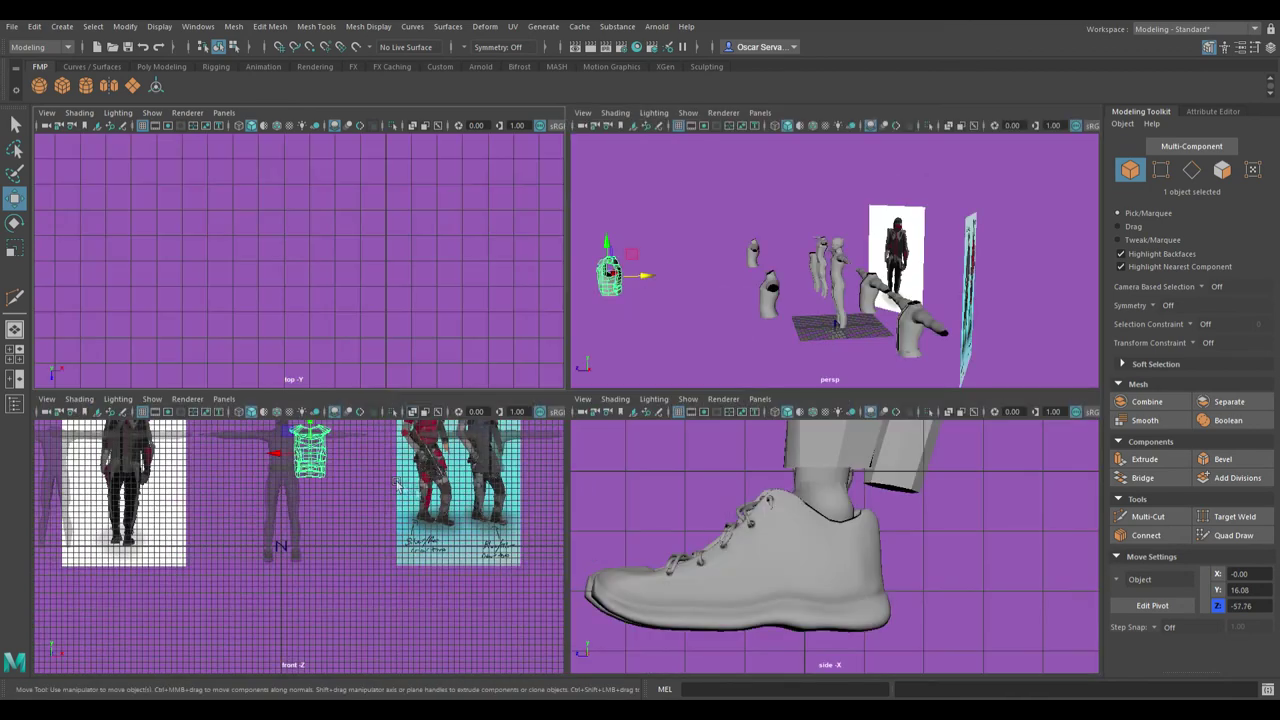
{"action": "scroll", "coordinate": [700, 480], "scroll_direction": "up", "scroll_amount": 5}
{"action": "scroll", "coordinate": [700, 480], "scroll_direction": "up", "scroll_amount": 3}
{"action": "key", "text": "space"}
{"action": "key", "text": "F8"}
{"action": "left_click_drag", "start_coordinate": [341, 414], "coordinate": [452, 498]}
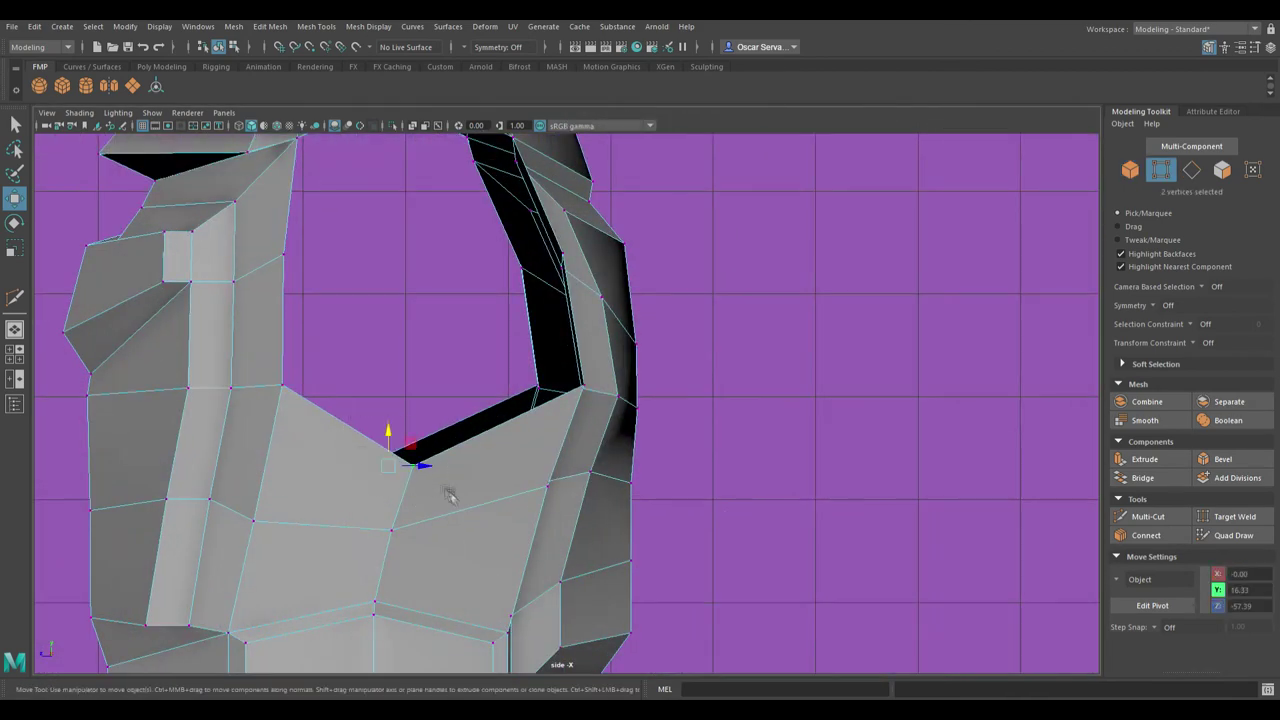
{"action": "middle_click_drag", "start_coordinate": [390, 404], "coordinate": [452, 504], "text": "alt"}
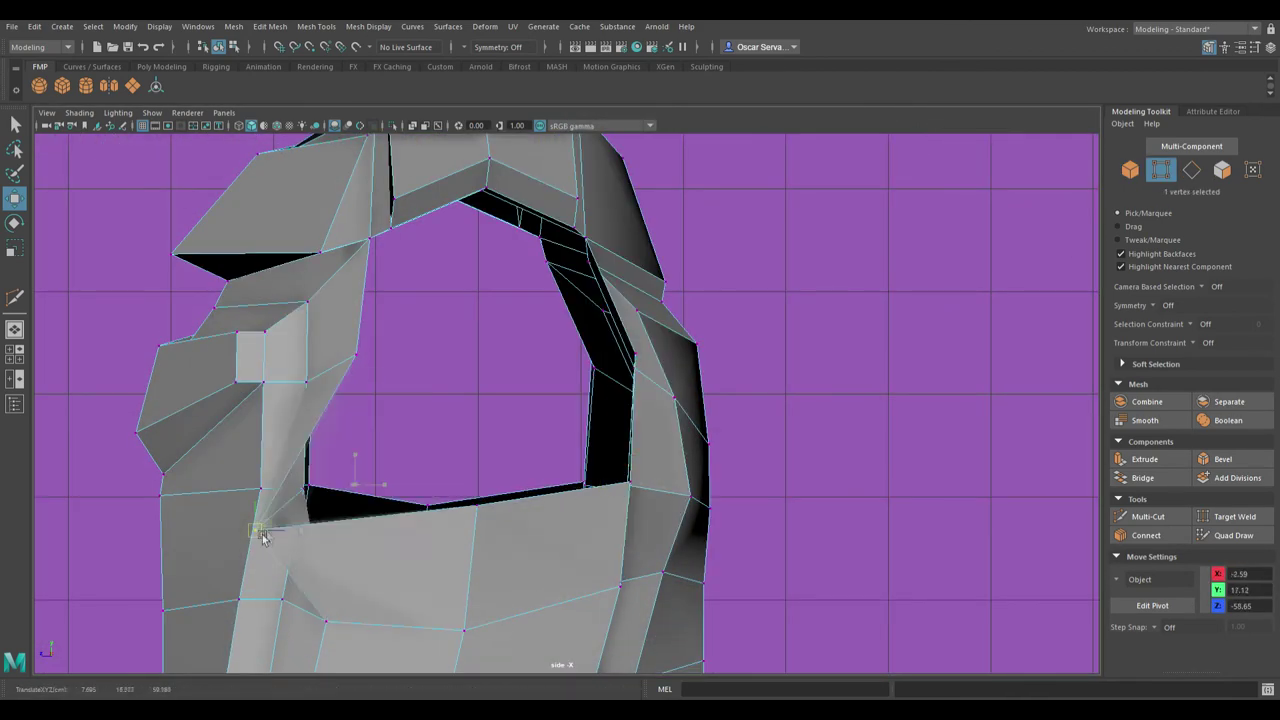
Move the armhole's lower-left vertex outward, then frame the armour in the perspective view
{"action": "left_click_drag", "start_coordinate": [445, 365], "coordinate": [340, 510]}
{"action": "middle_click_drag", "start_coordinate": [474, 273], "coordinate": [441, 443], "text": "alt"}
{"action": "key", "text": "space"}
{"action": "key", "text": "F8"}
{"action": "key", "text": "space"}
{"action": "key", "text": "f"}
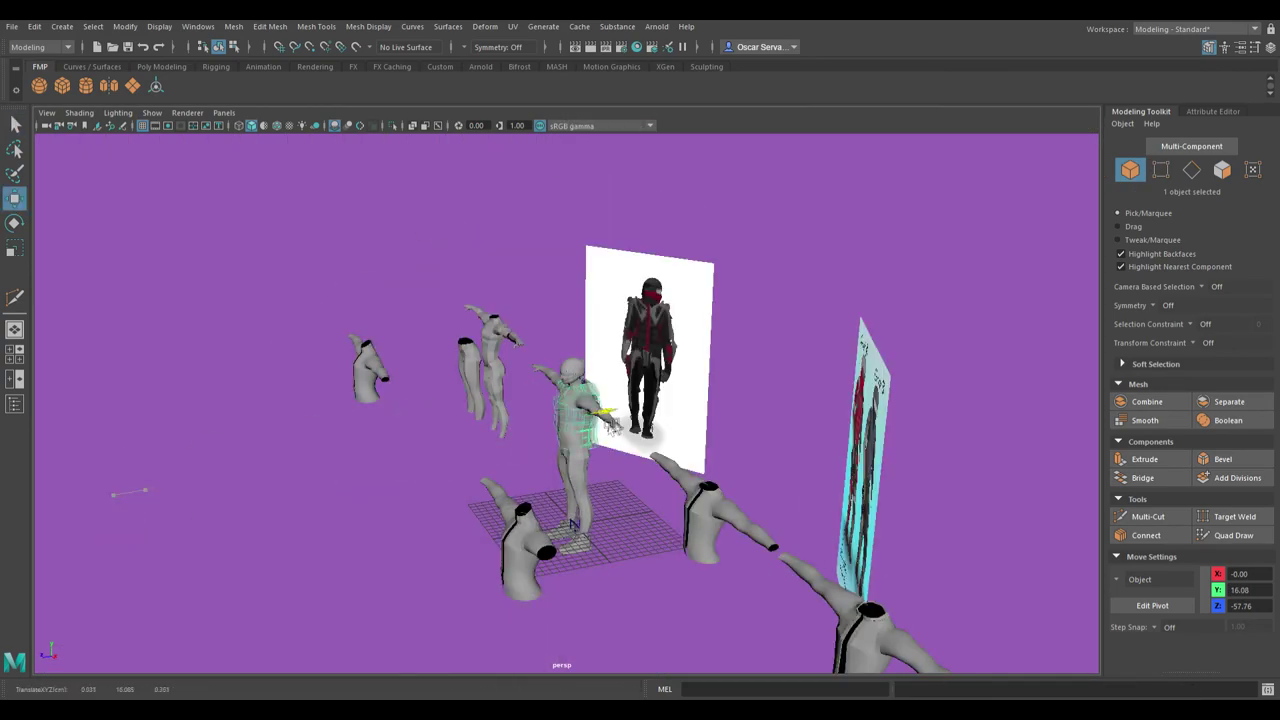